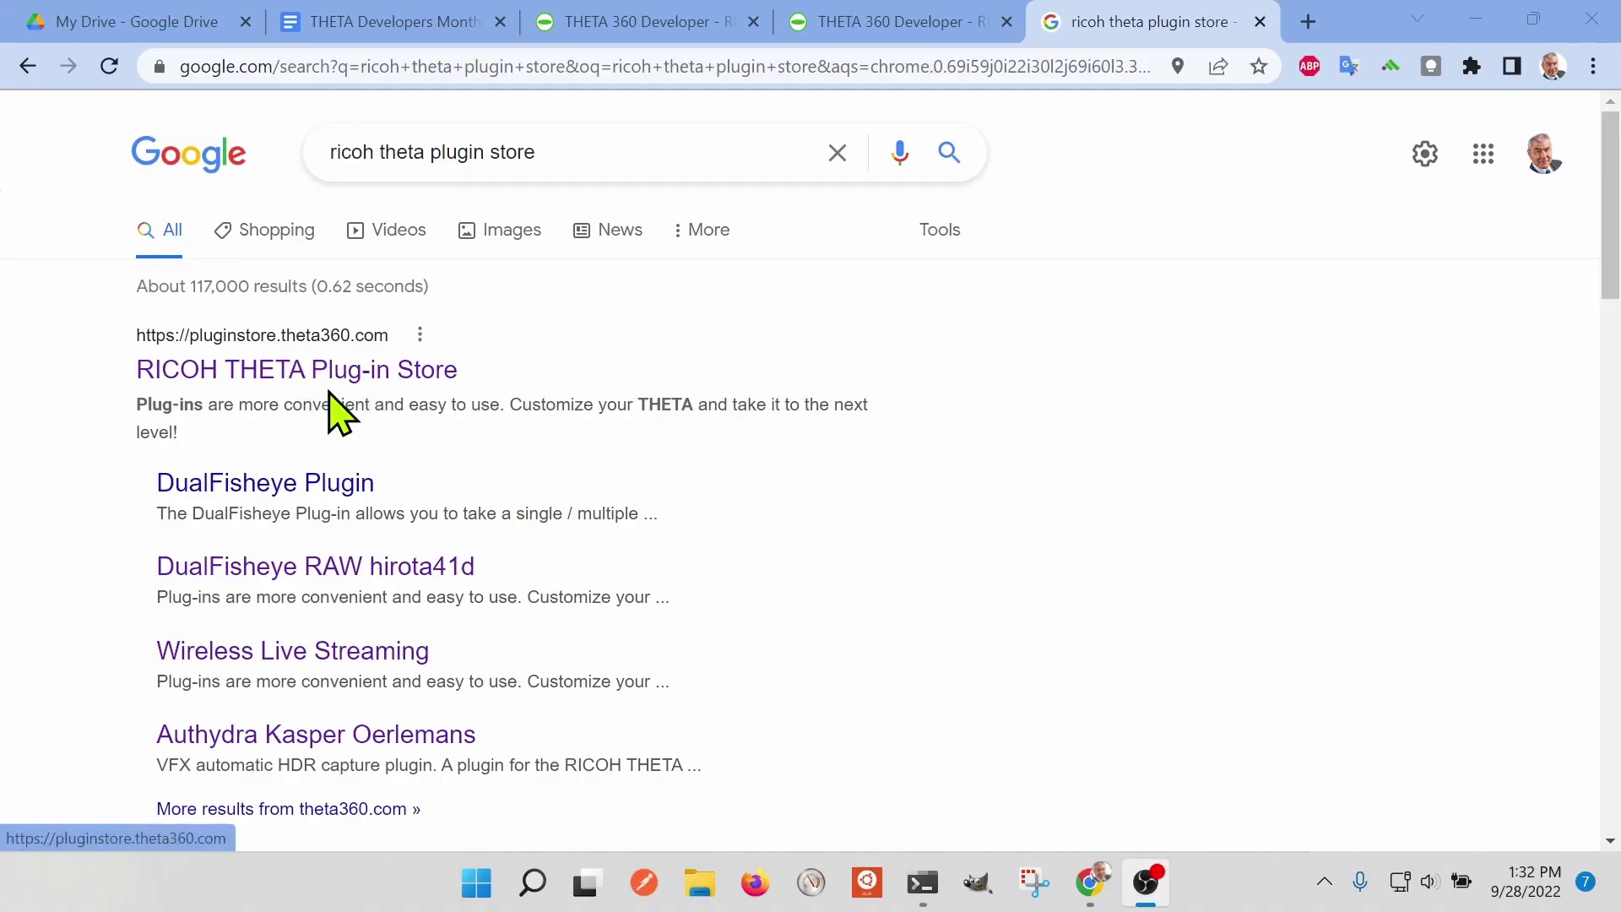
Open the RICOH THETA Plug-in Store and go to the HDR Wireless Live Streaming plug-in page.
left_click(334, 372)
scroll(644, 405, "down", 5)
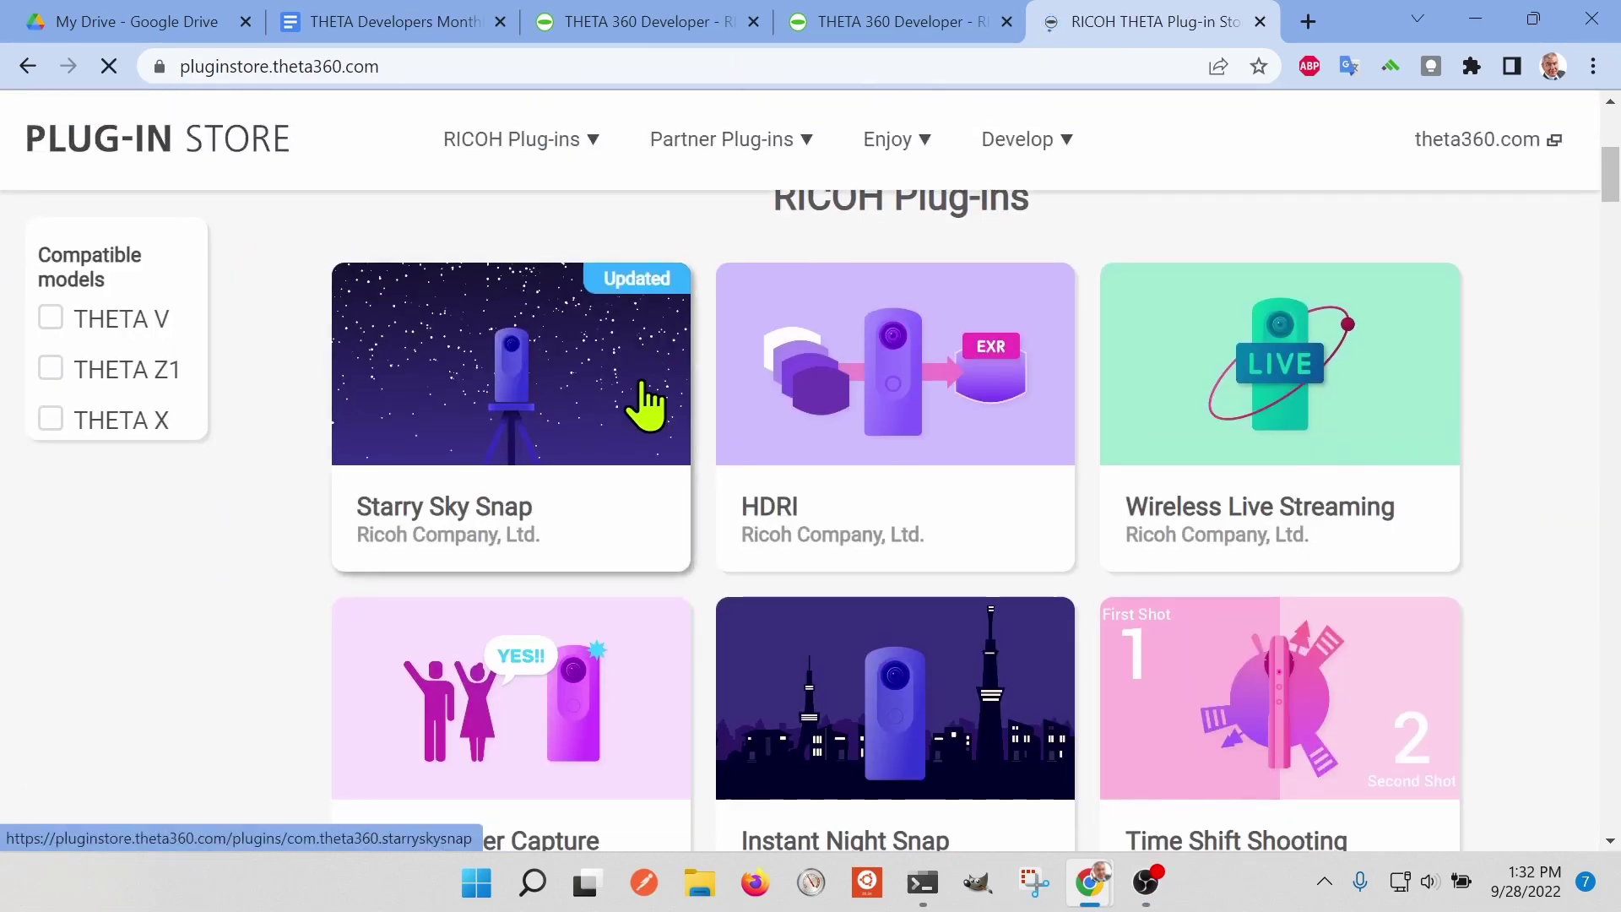
scroll(647, 410, "down", 8)
scroll(650, 414, "down", 15)
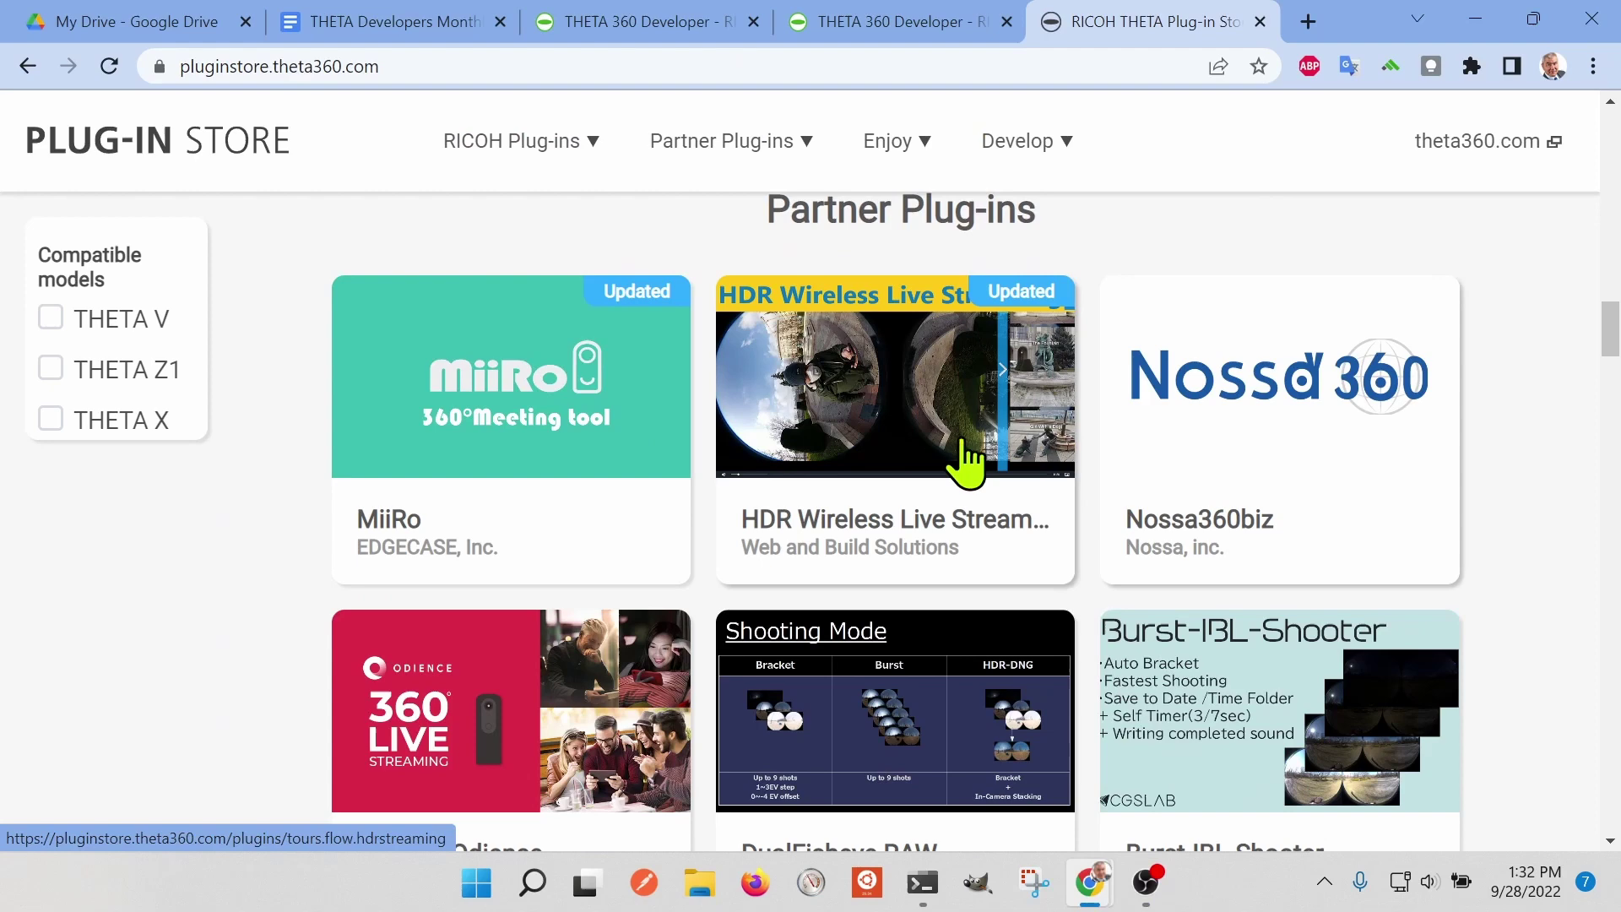
left_click(836, 442)
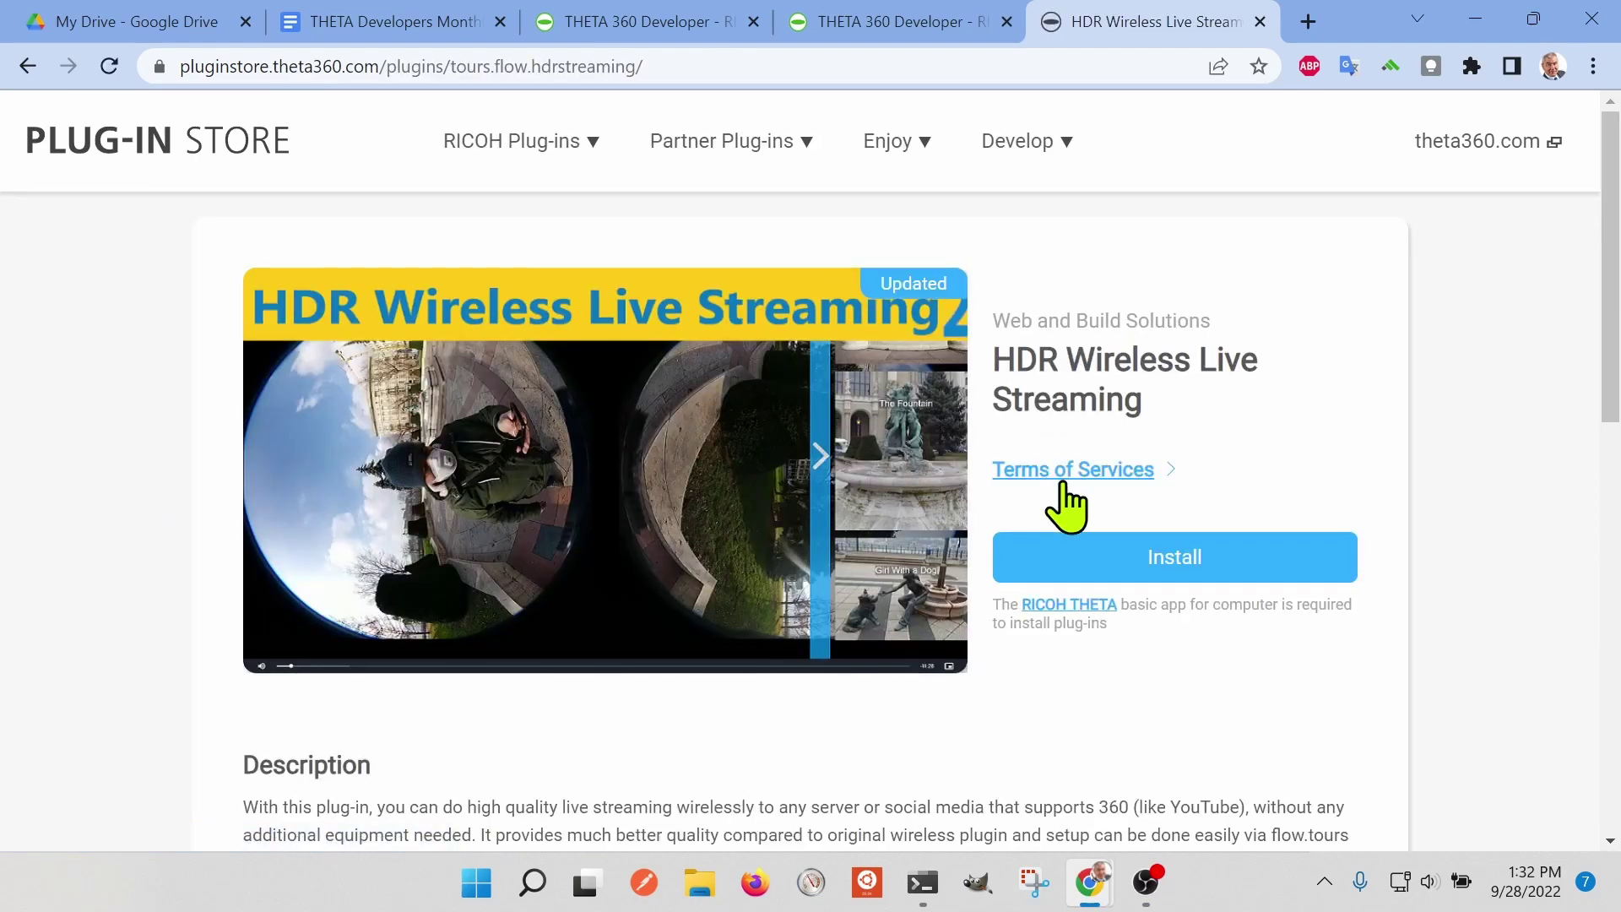
Review the plug-in's details and start installing HDR Wireless Live Streaming.
scroll(1071, 511, "down", 3)
scroll(1070, 511, "down", 4)
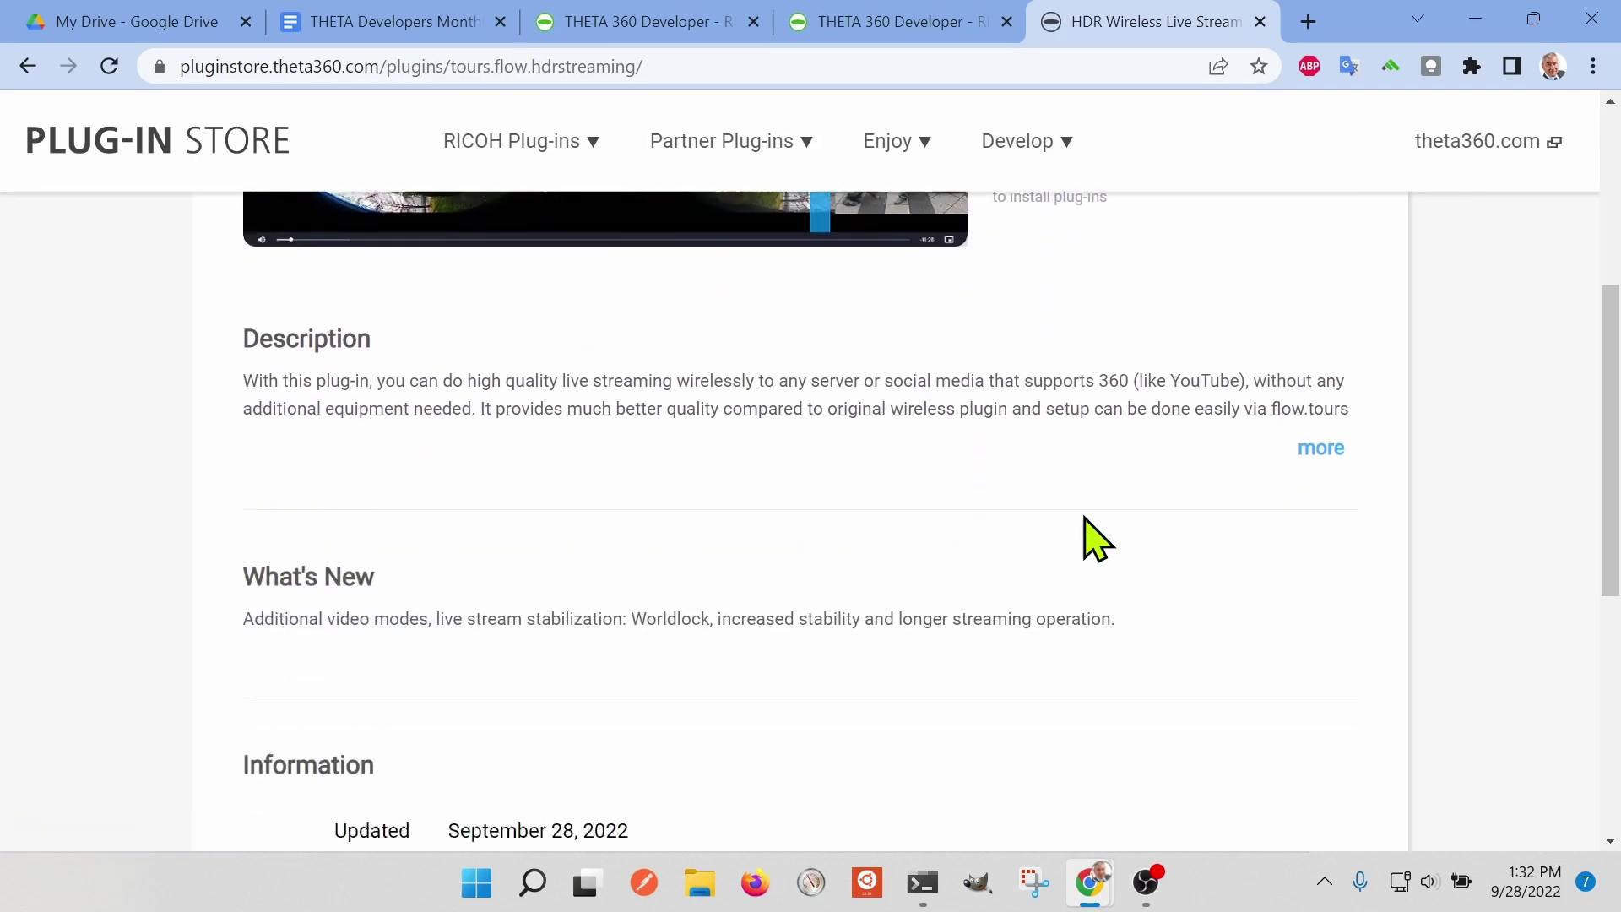
left_click_drag(642, 549, 352, 510)
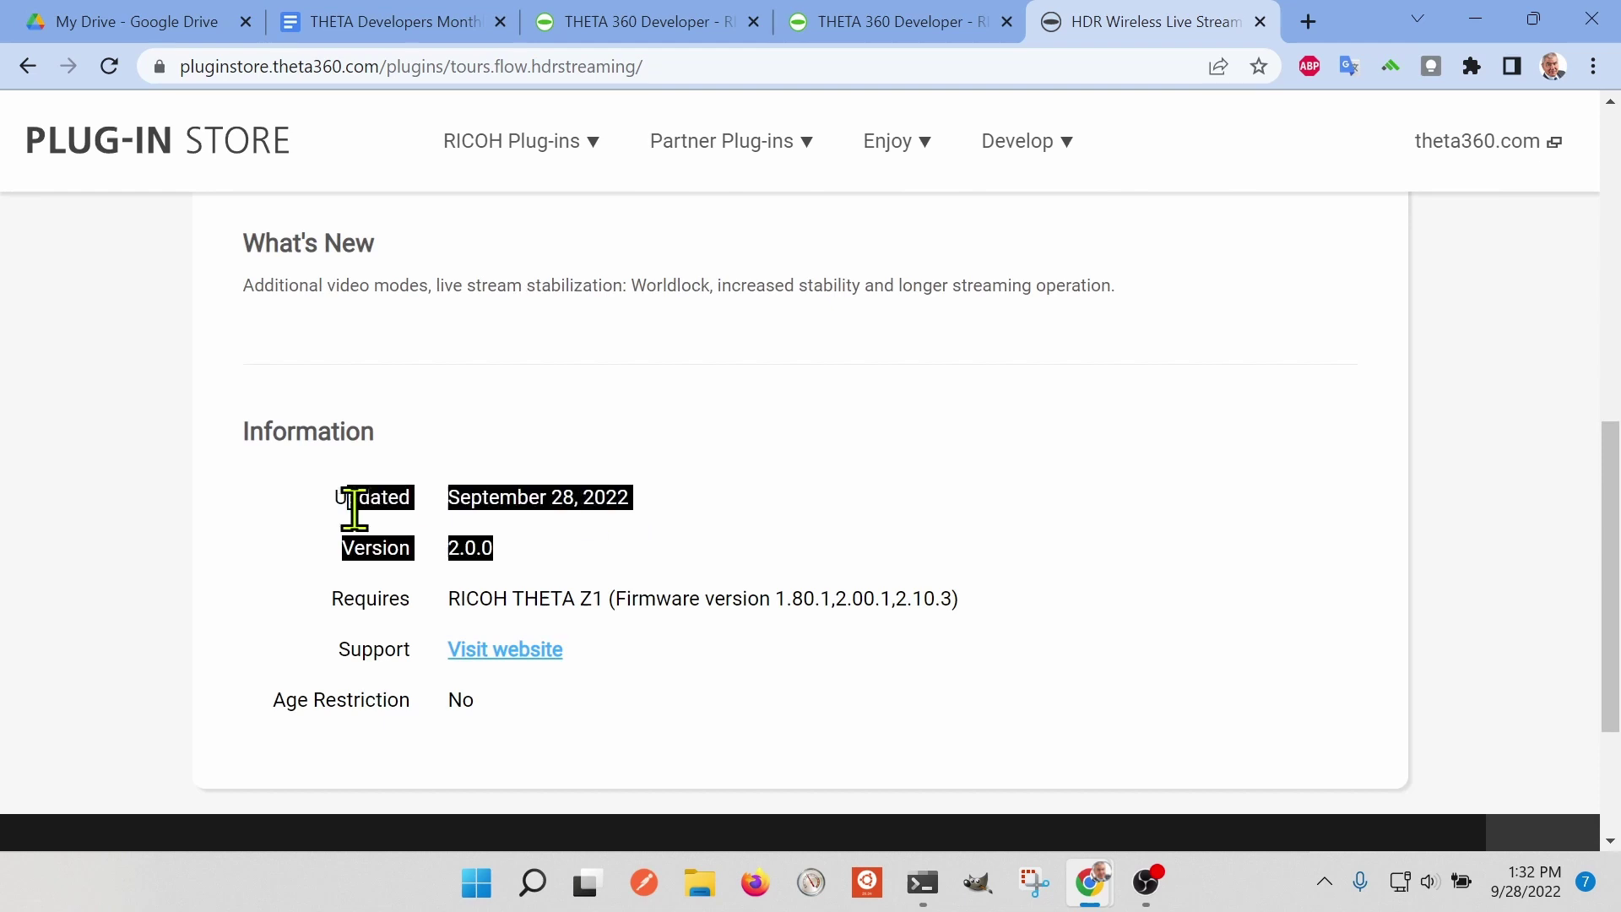
left_click(981, 524)
scroll(988, 515, "up", 5)
scroll(992, 516, "up", 2)
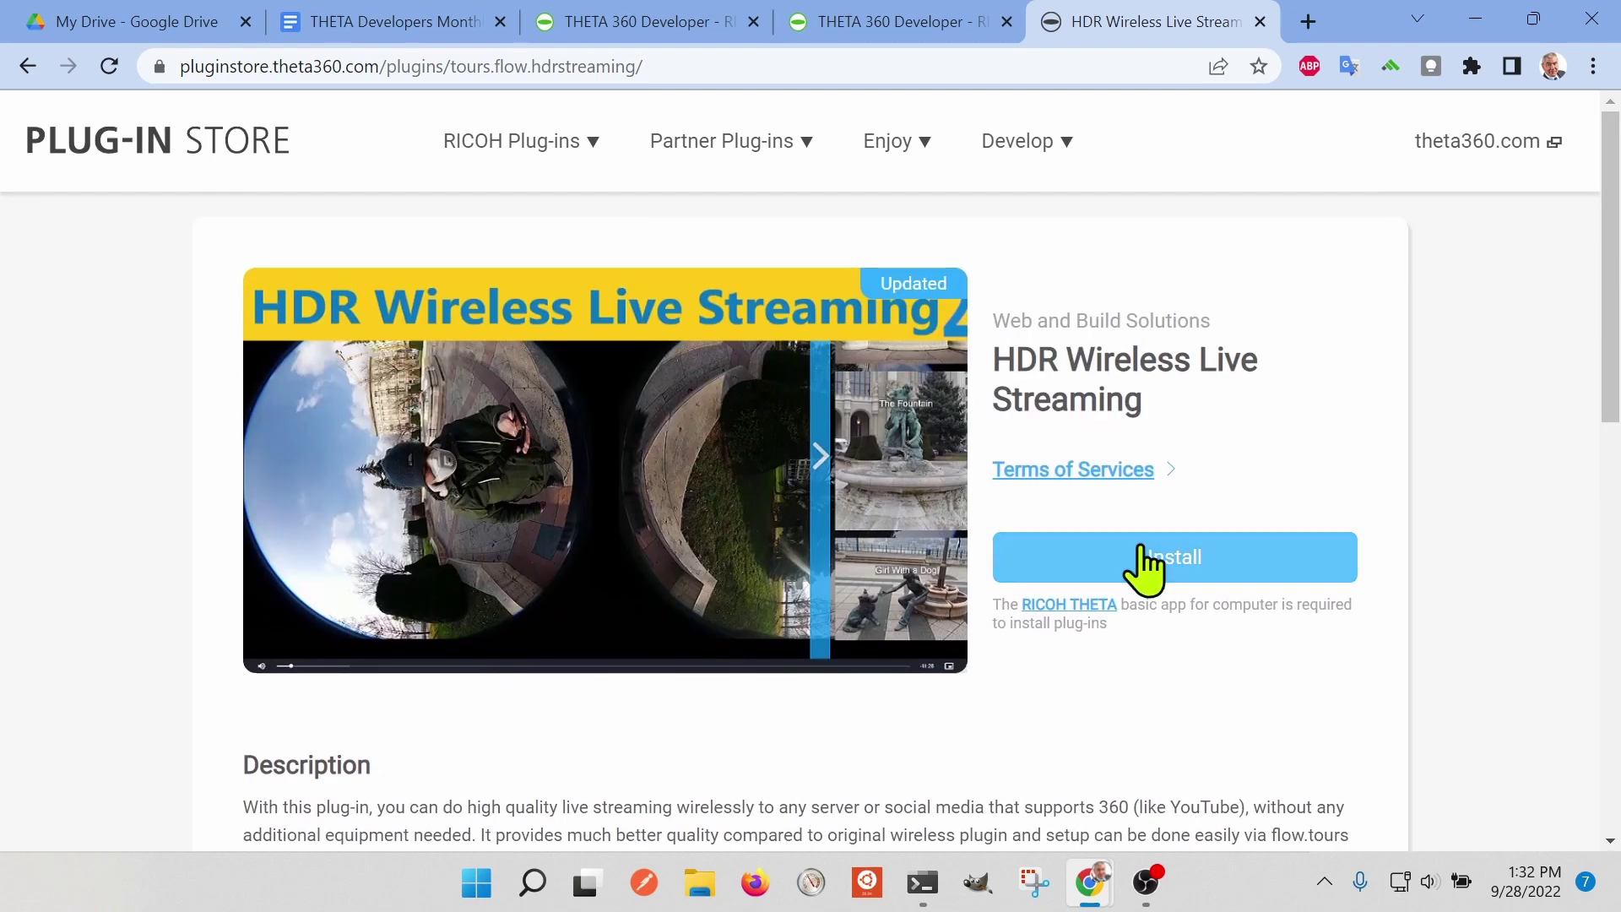
left_click(1140, 569)
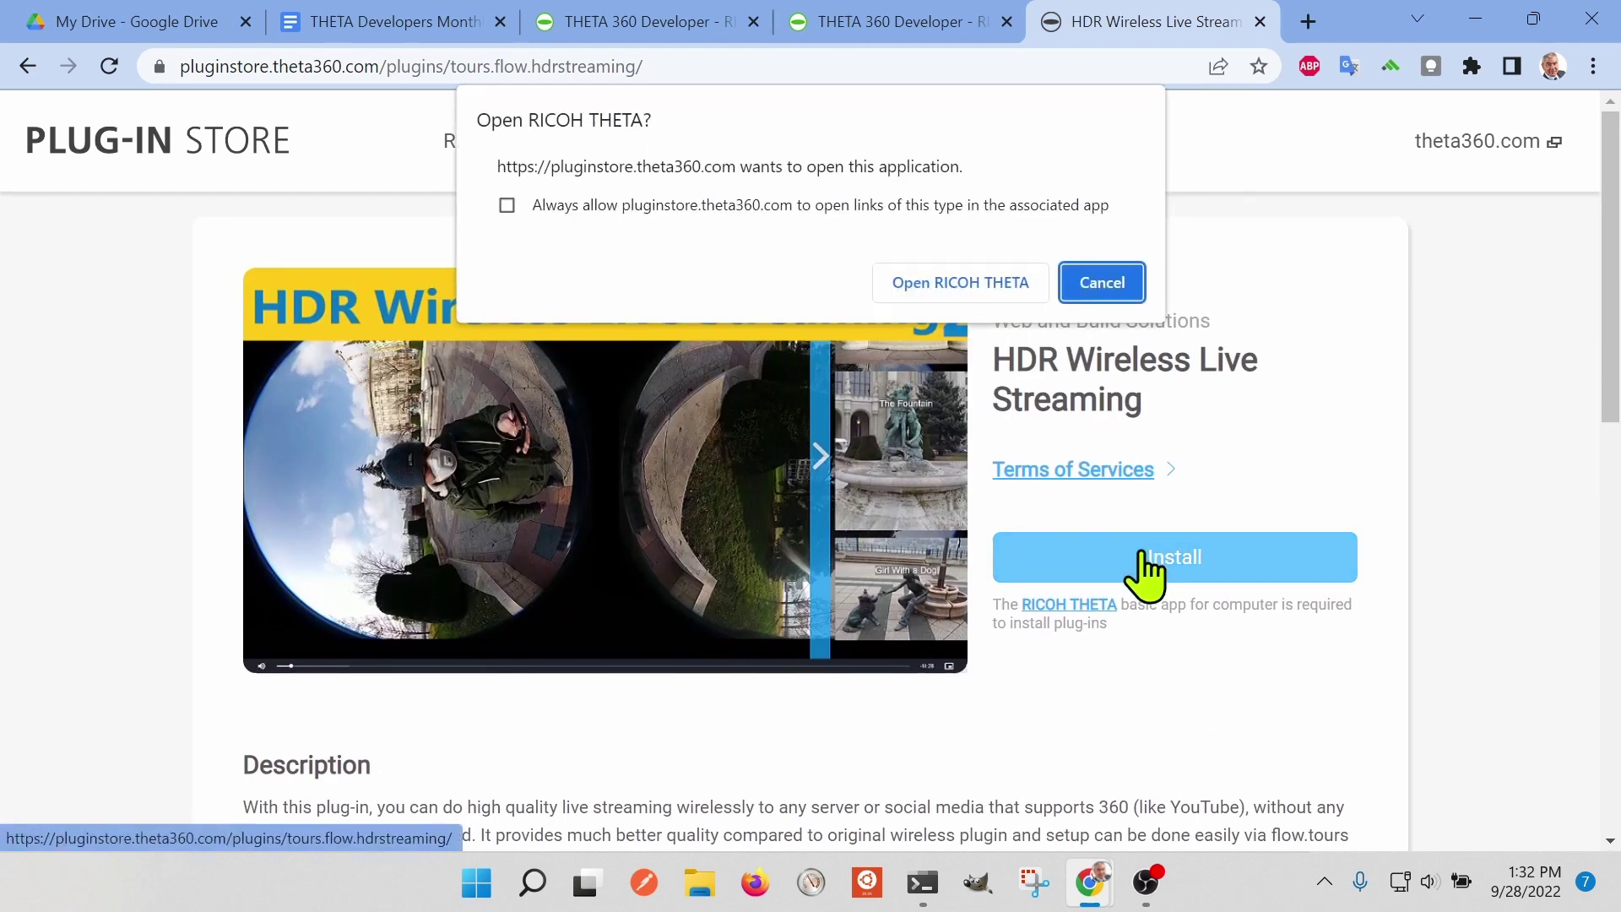
Hand off to RICOH THETA and install HDR Wireless Live Streaming onto the connected camera.
left_click(980, 294)
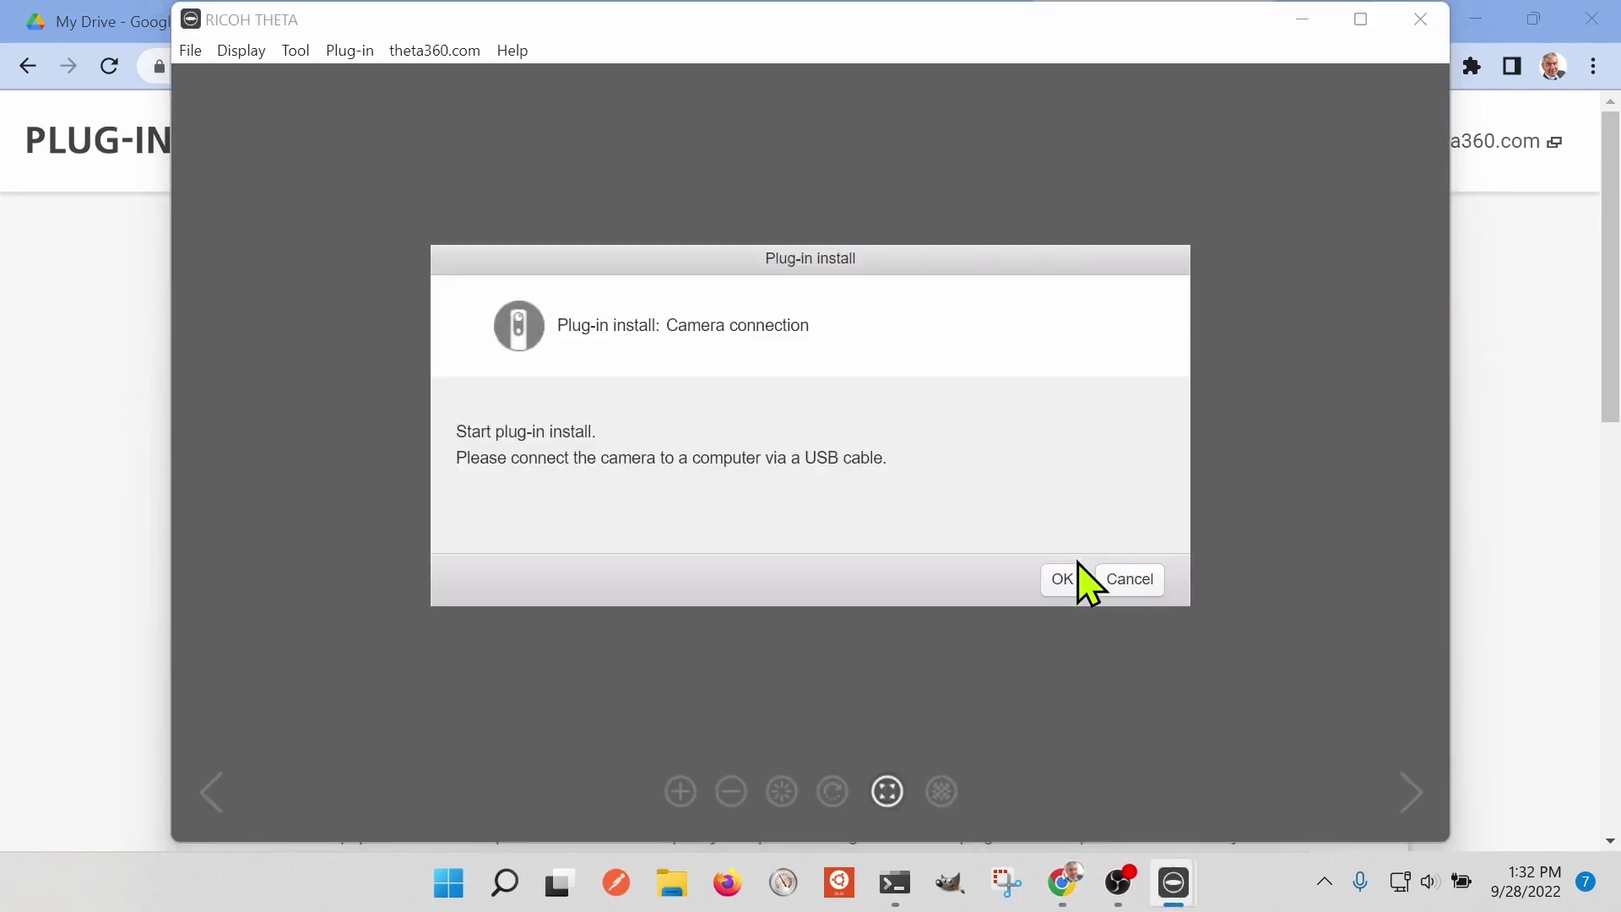
left_click(1066, 577)
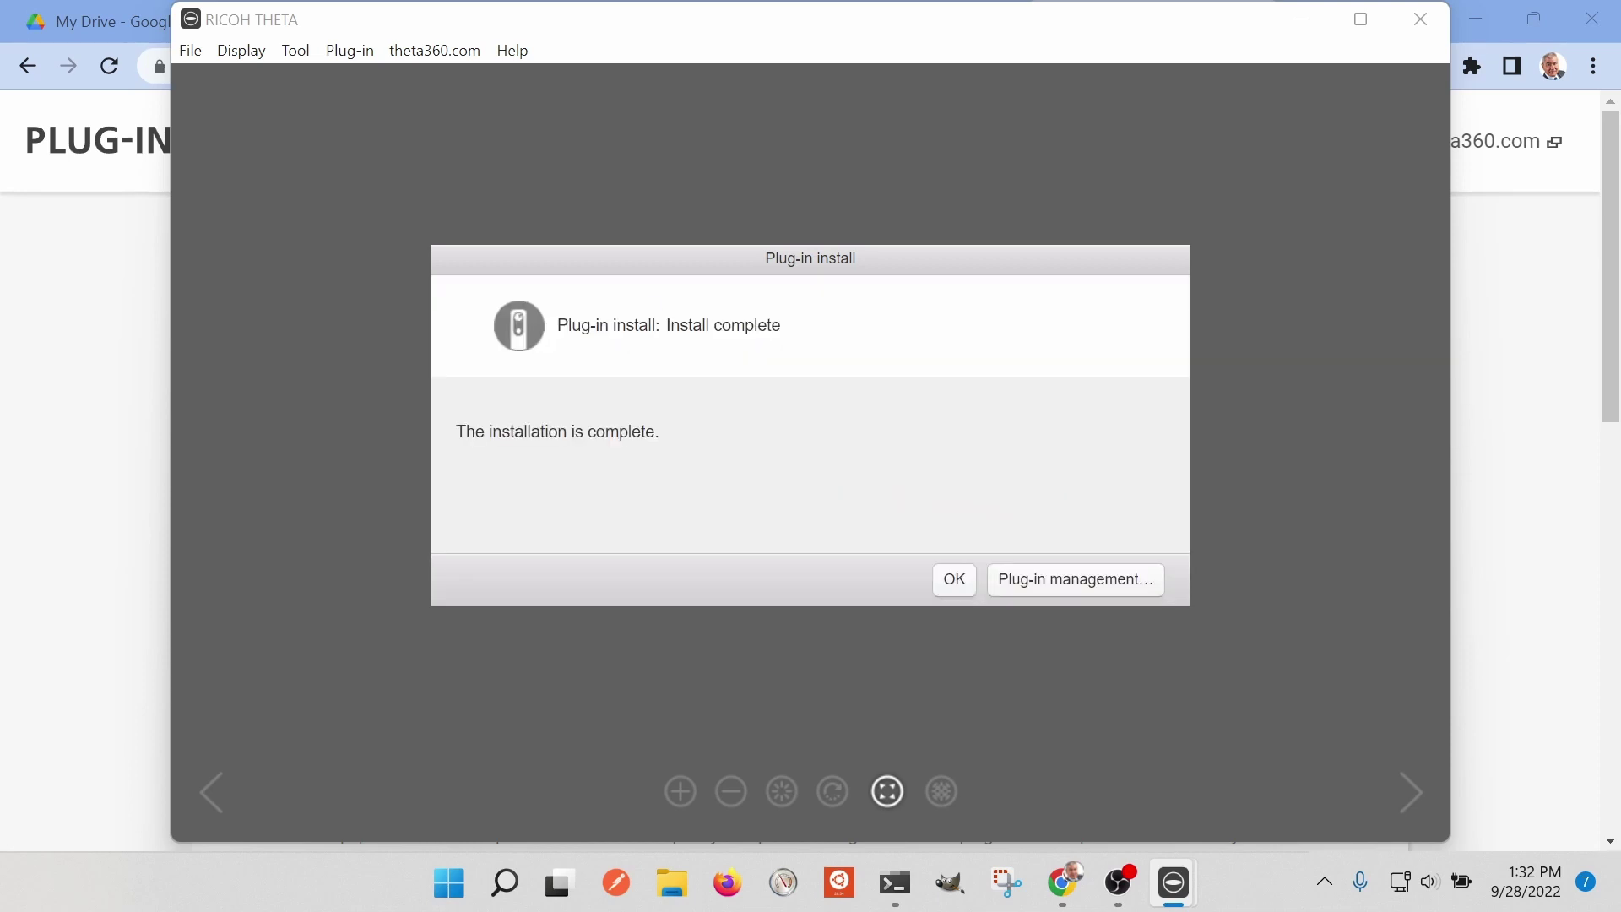
left_click(1118, 882)
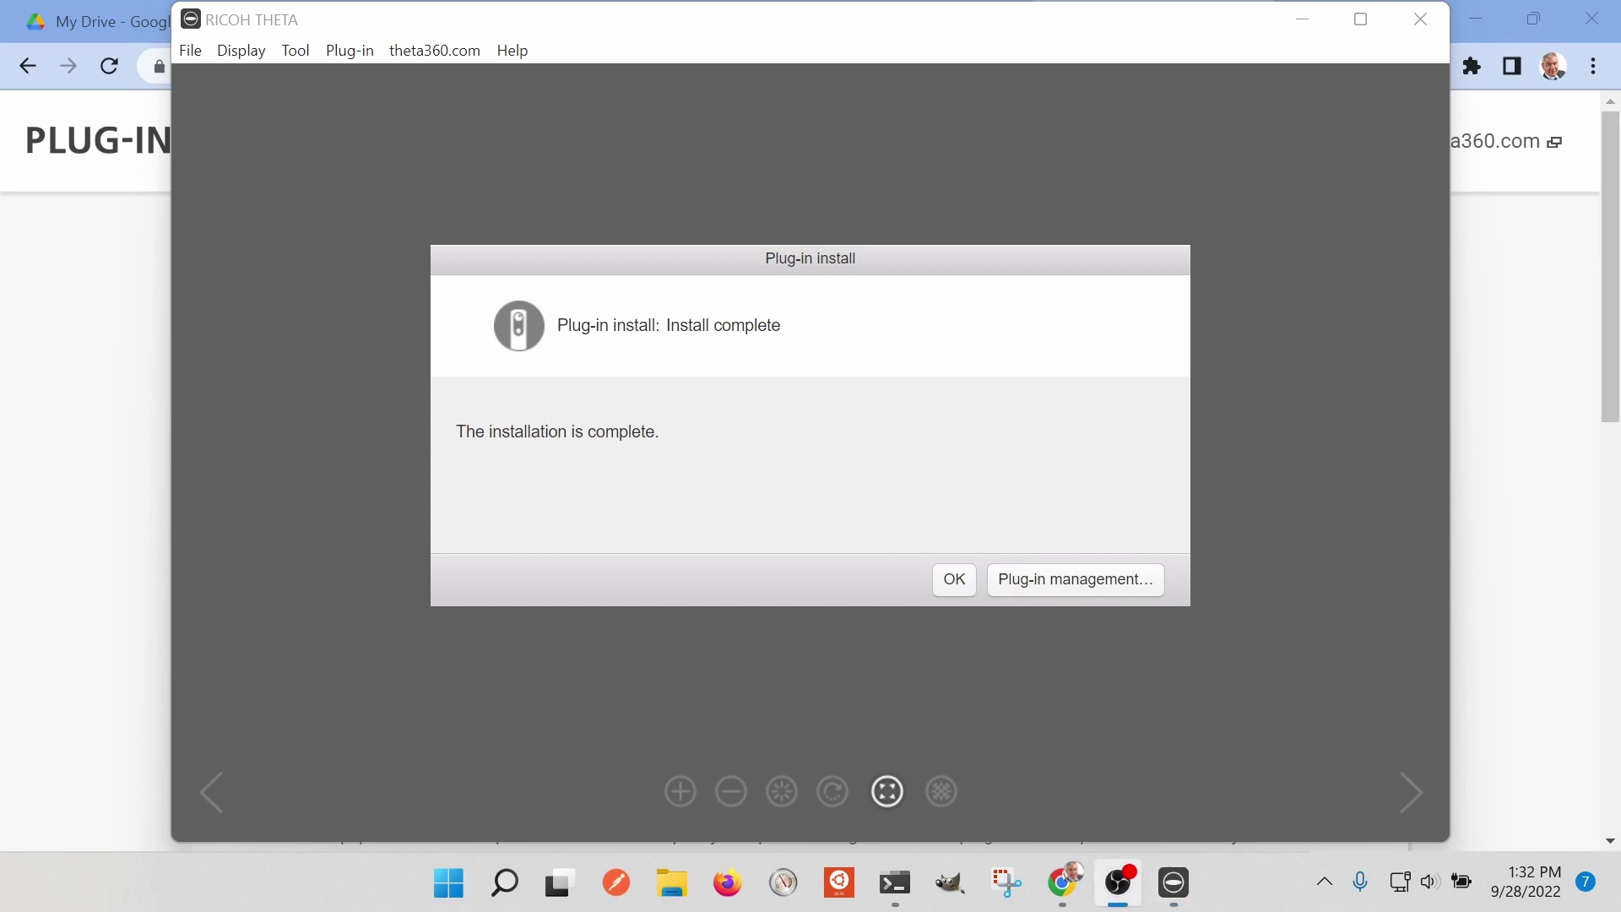
left_click(951, 591)
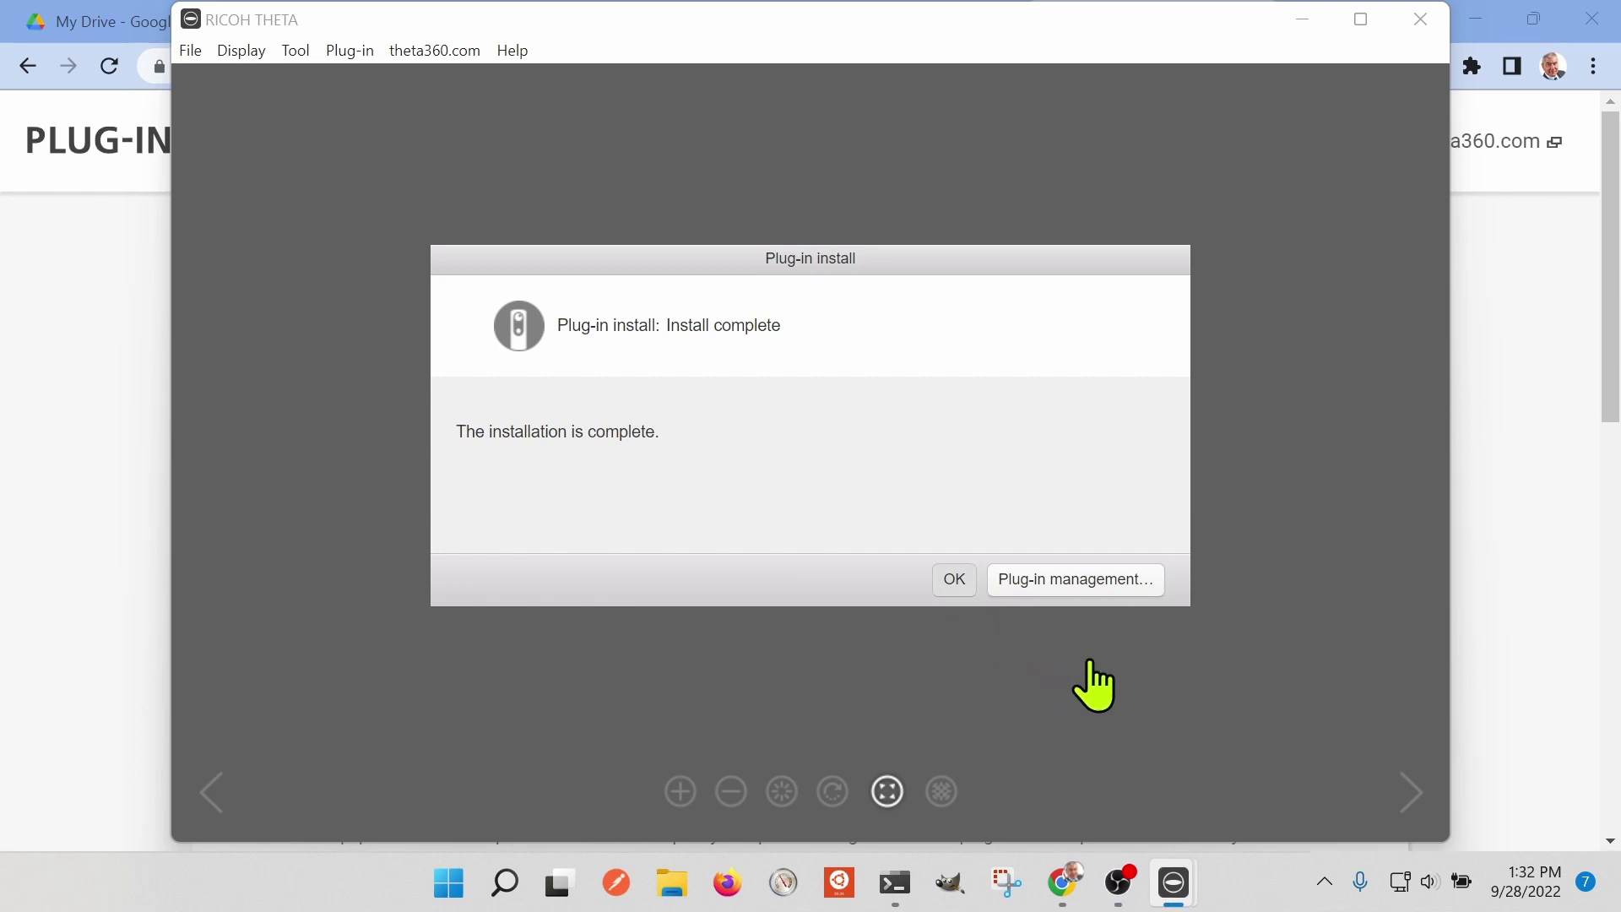
Set Plug-in1 to HDR Wireless Live Streaming and Plug-in2 to Wireless Live Streaming, then save.
left_click(1074, 583)
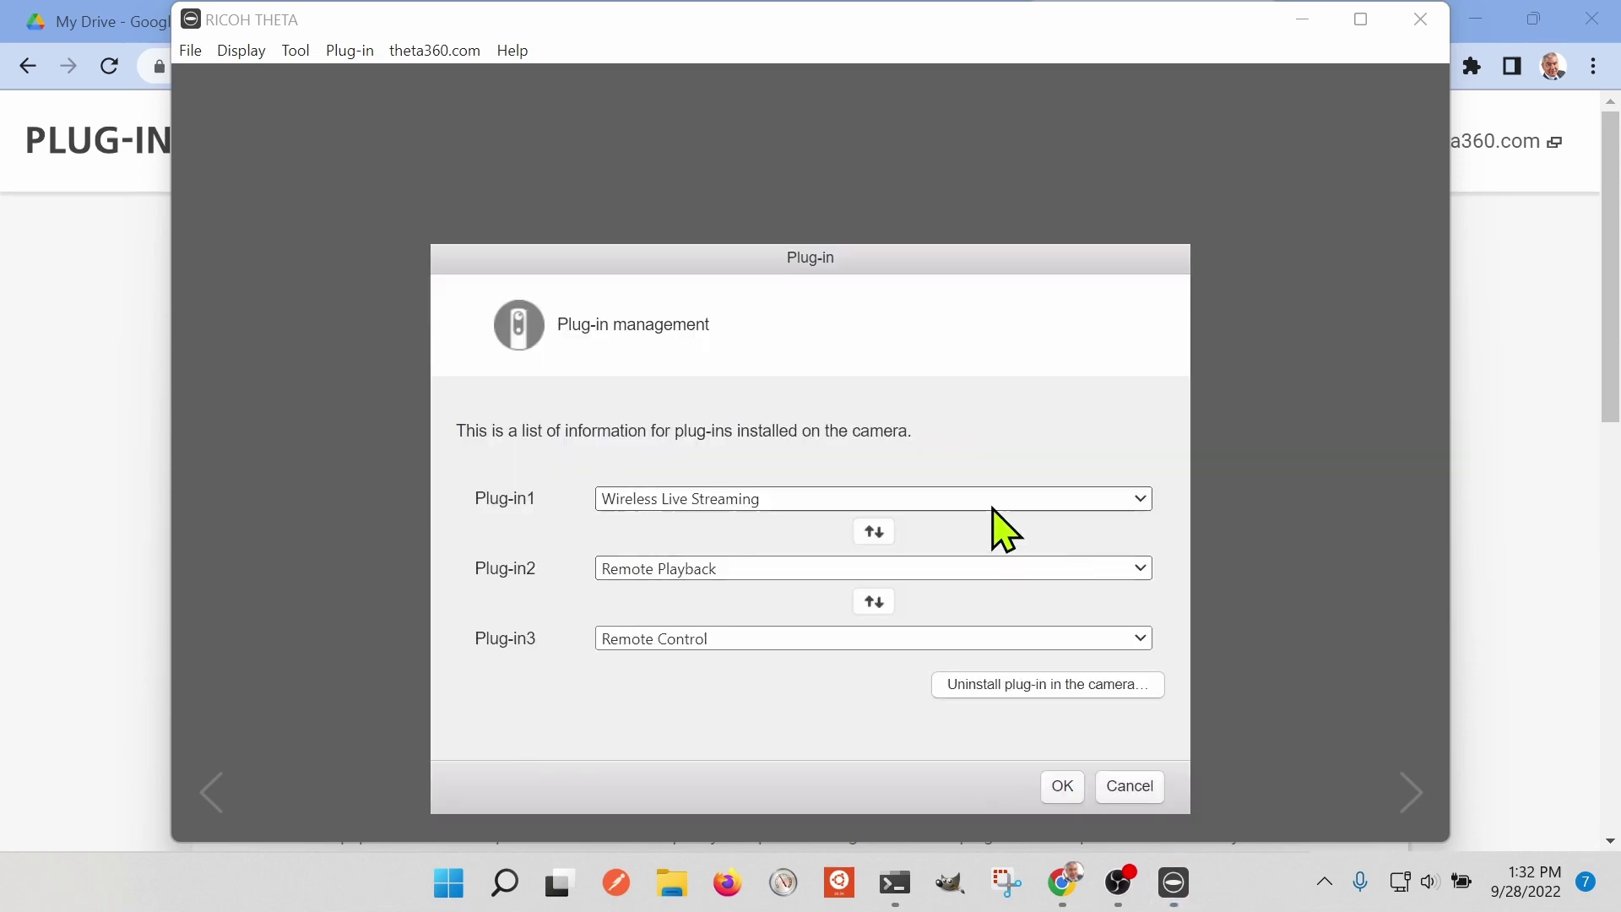
left_click(988, 500)
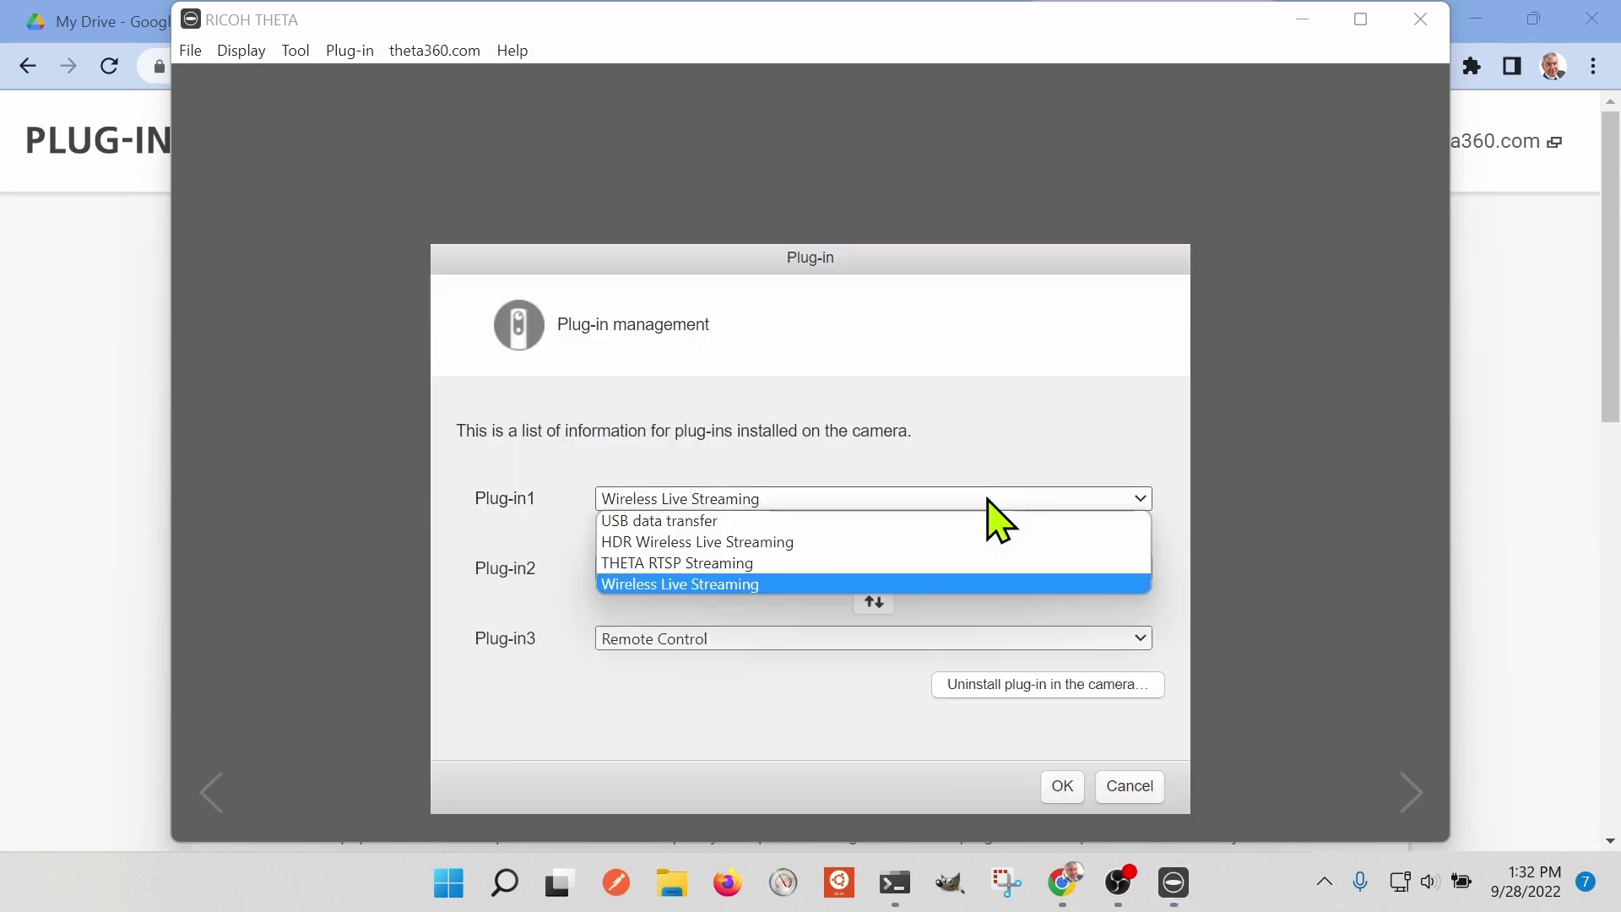
left_click(926, 542)
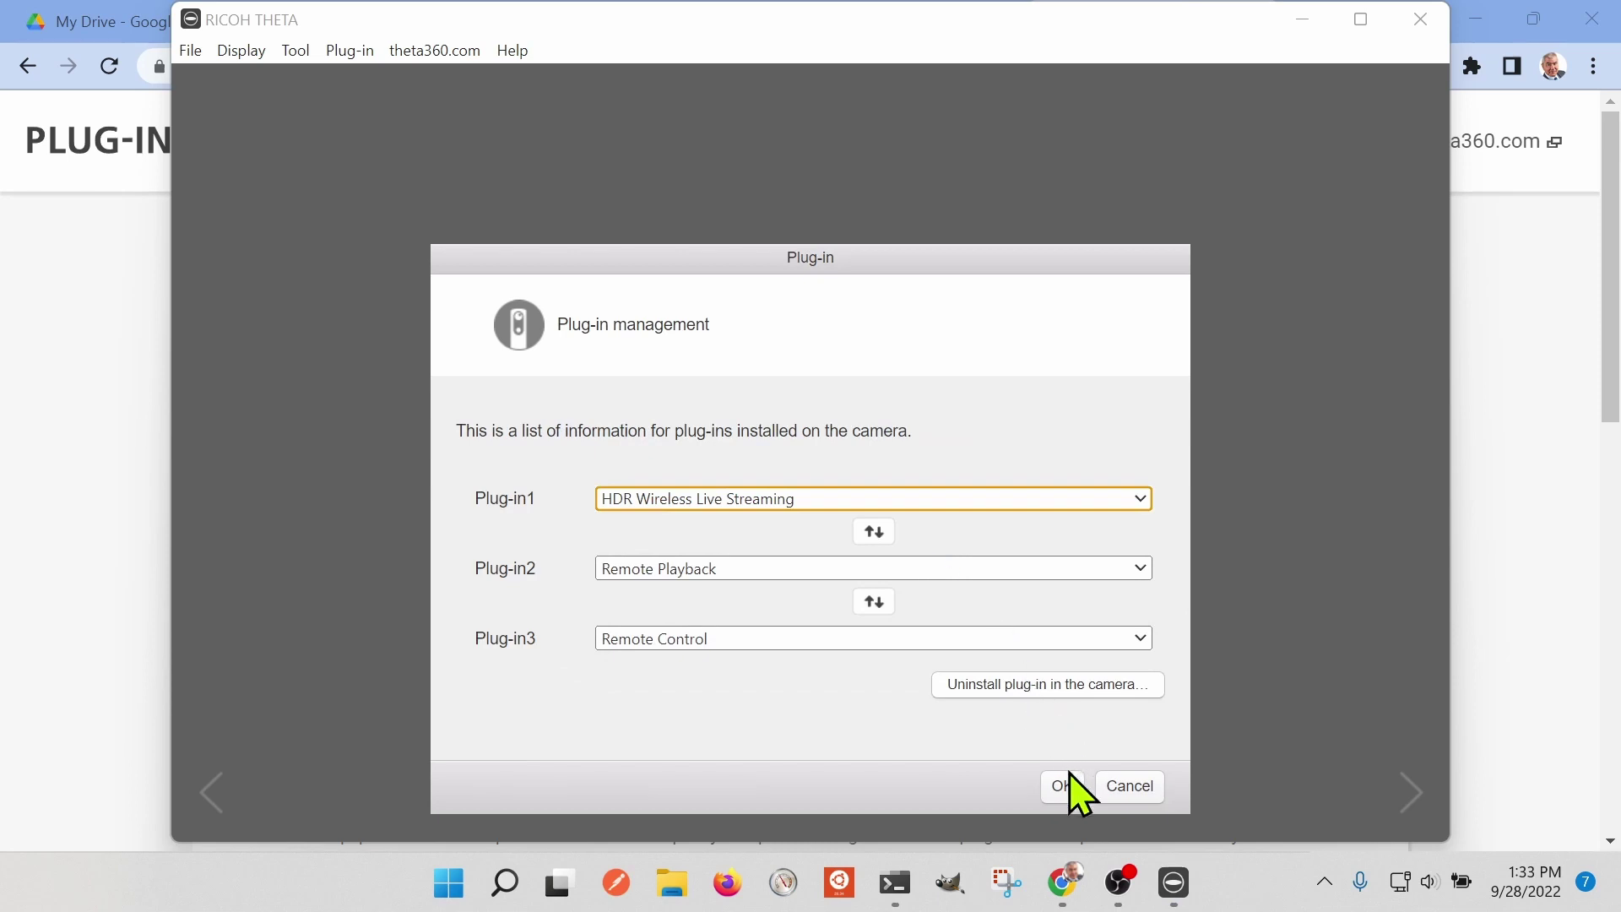
left_click(976, 571)
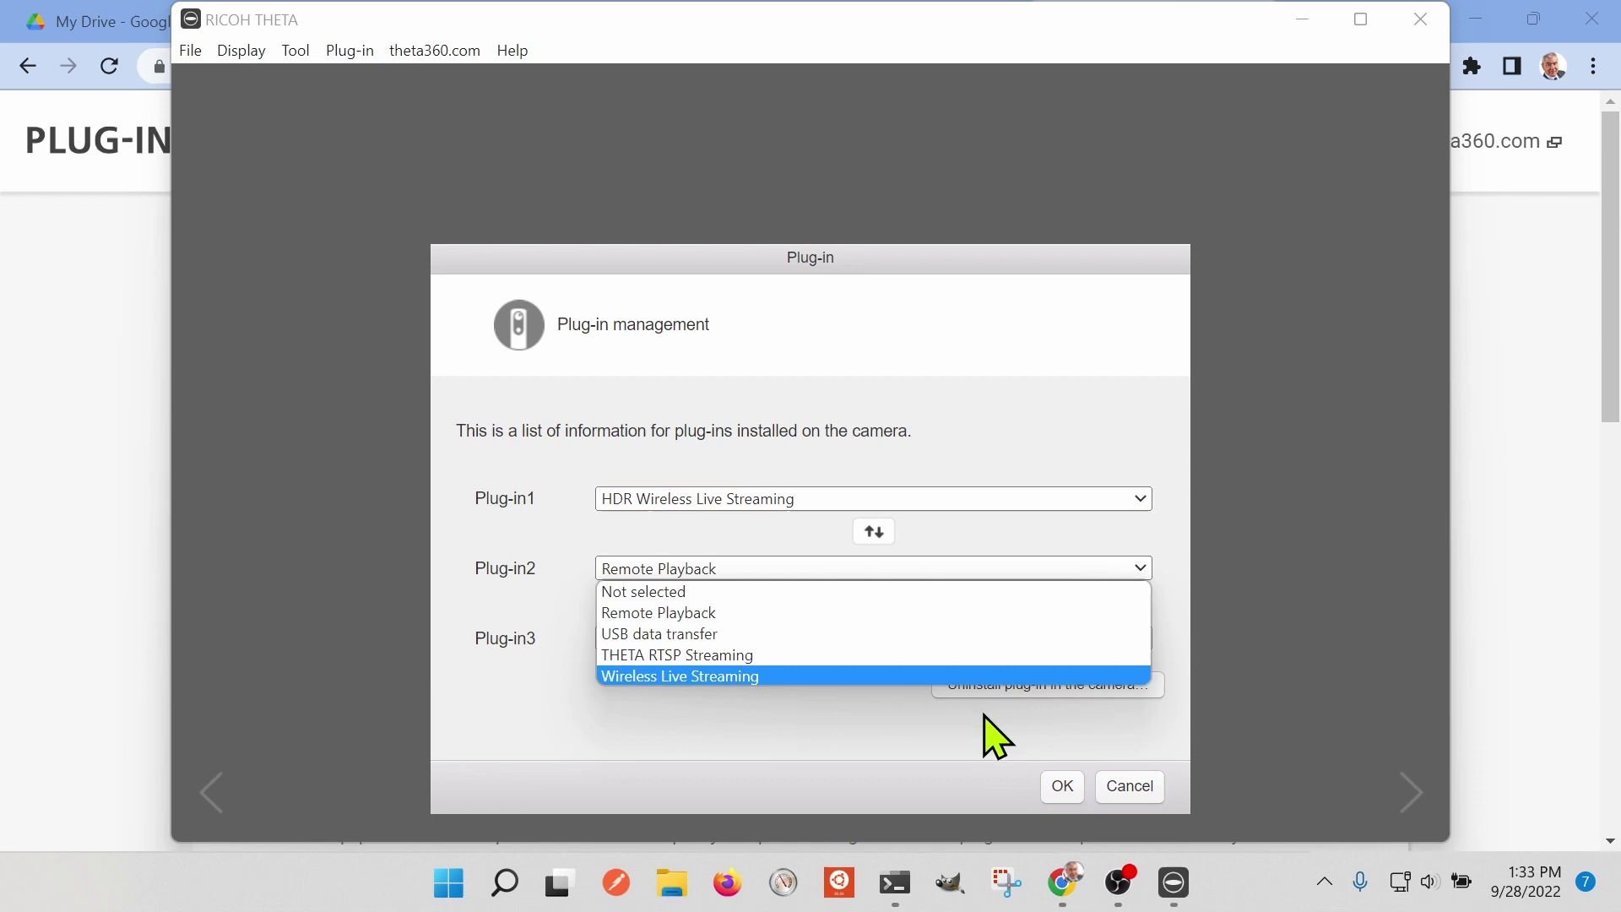
left_click(953, 678)
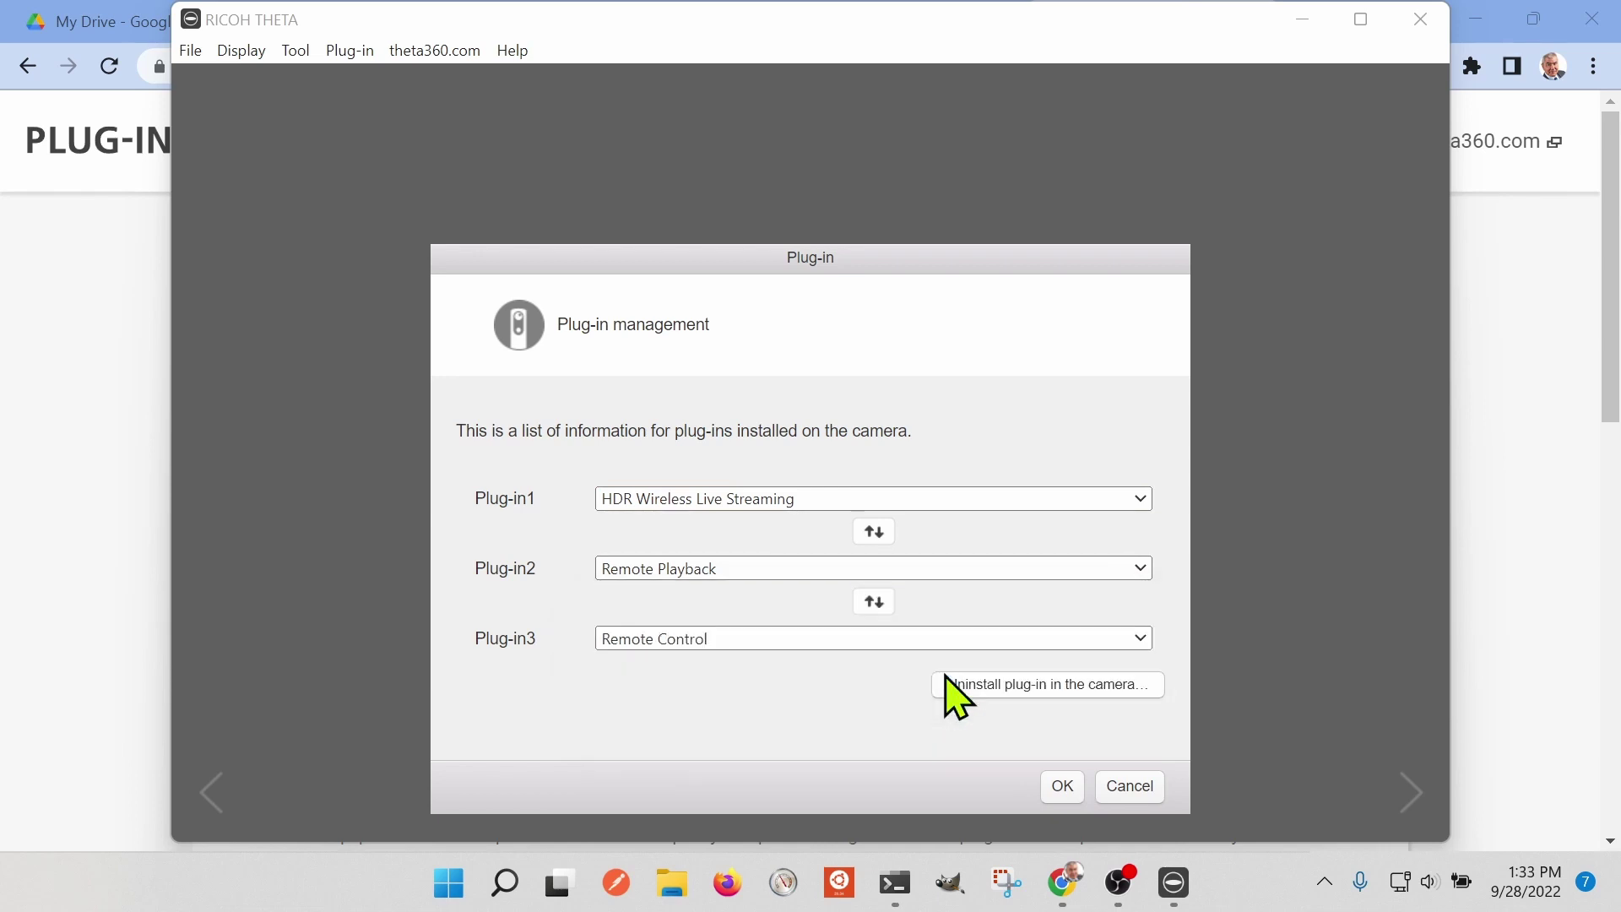
left_click(1053, 787)
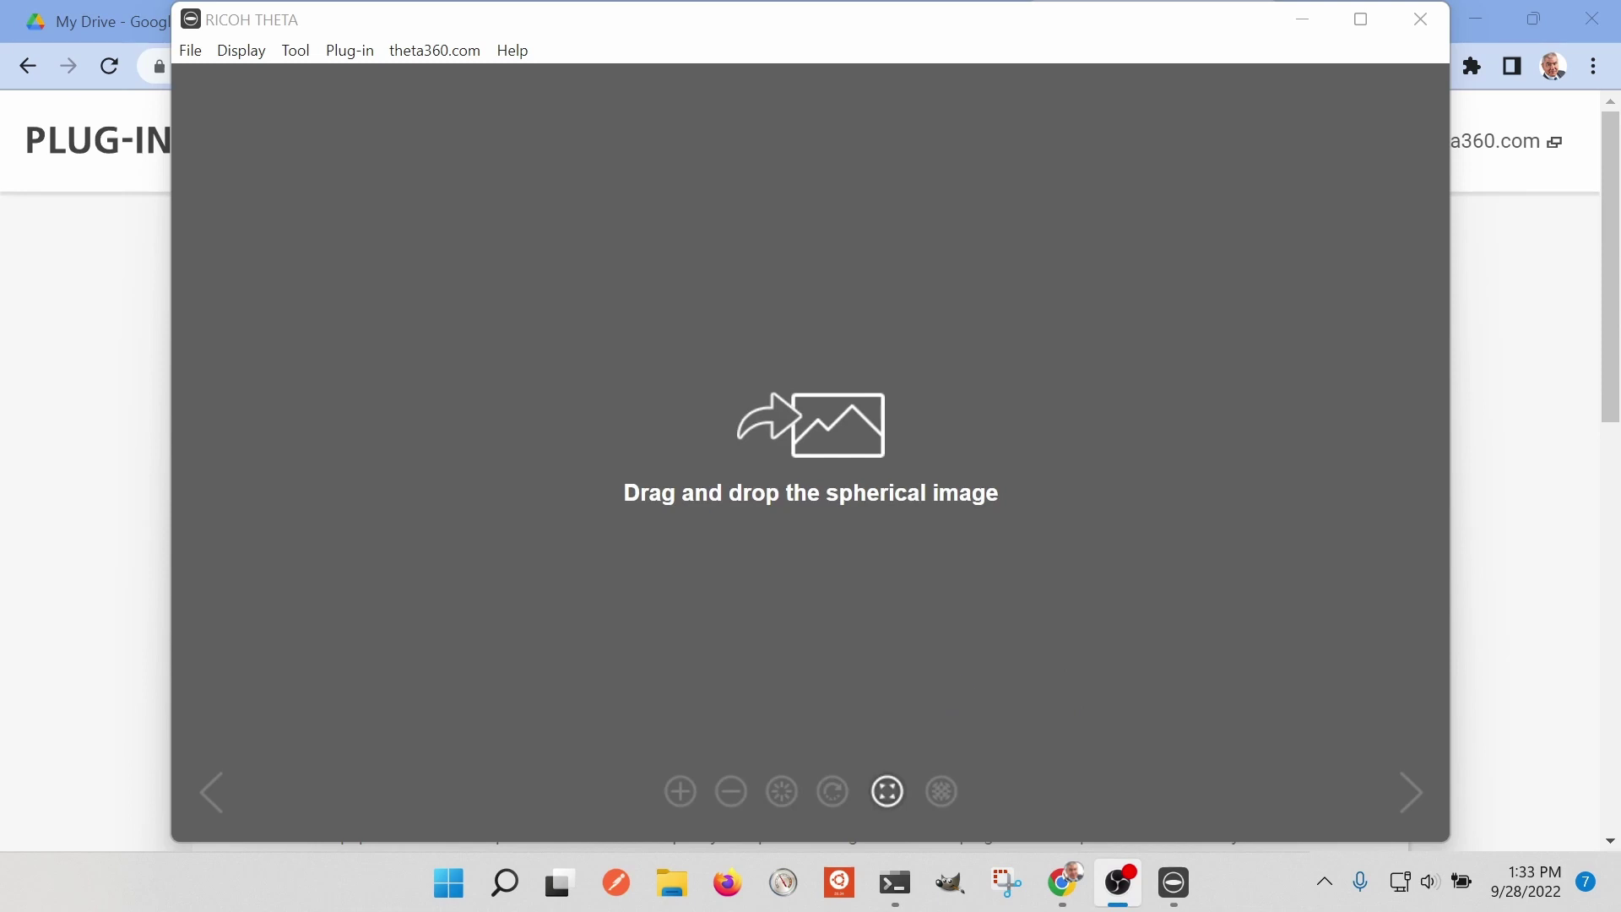
Back in the browser, submit the FlowTours login form with CAPTCHA answer 2.
key("alt+Tab")
scroll(507, 482, "up", 2)
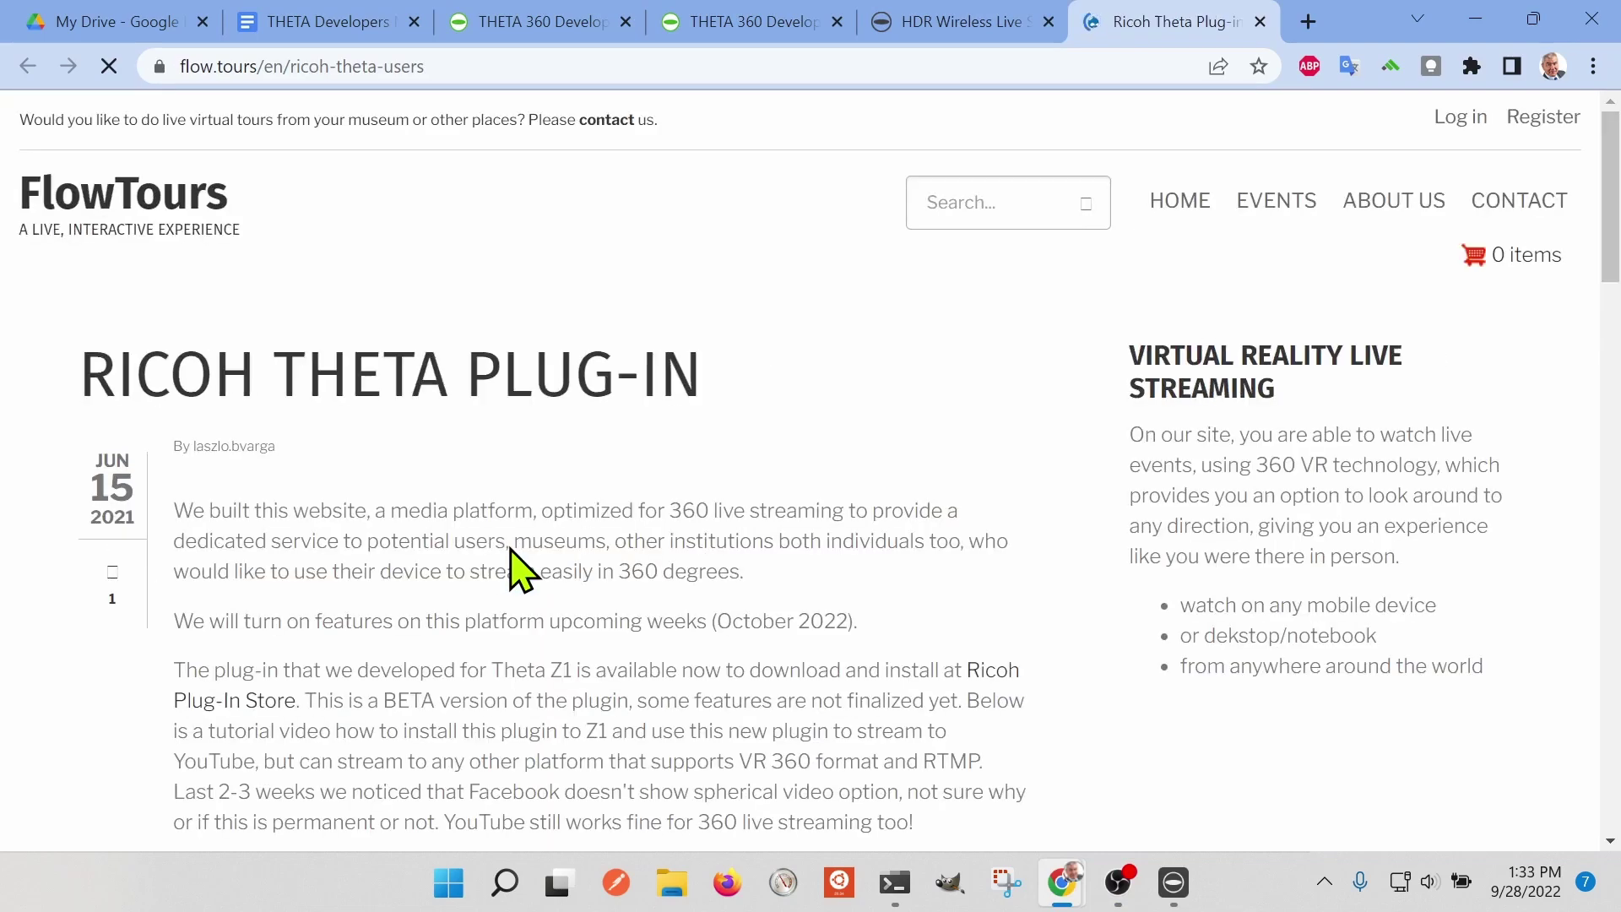
scroll(549, 507, "down", 15)
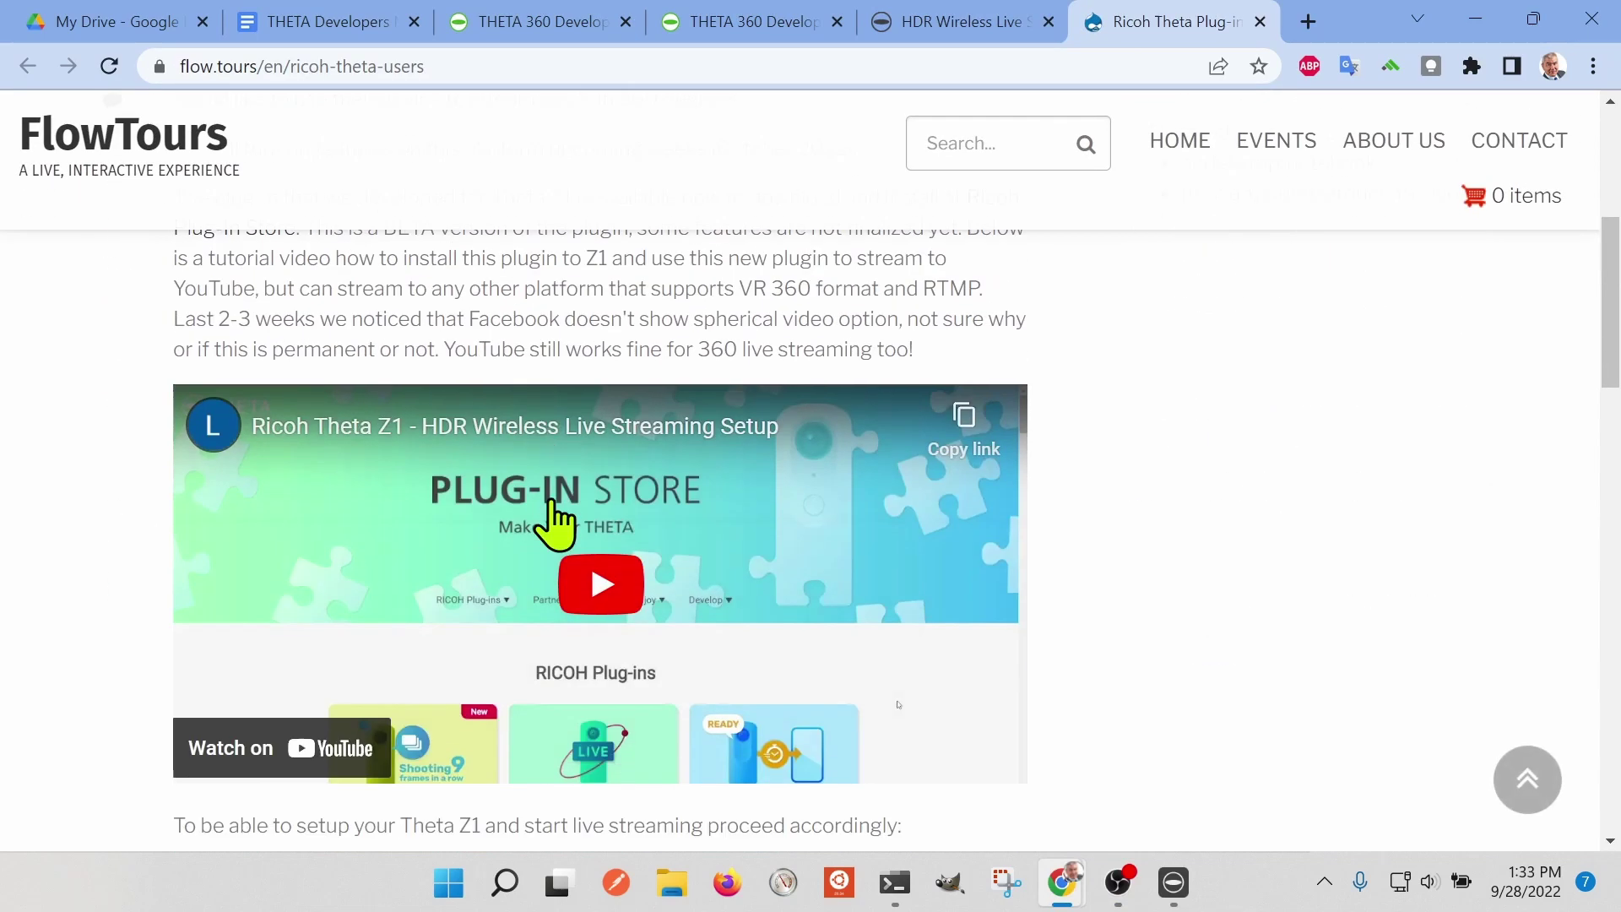
scroll(553, 524, "down", 3)
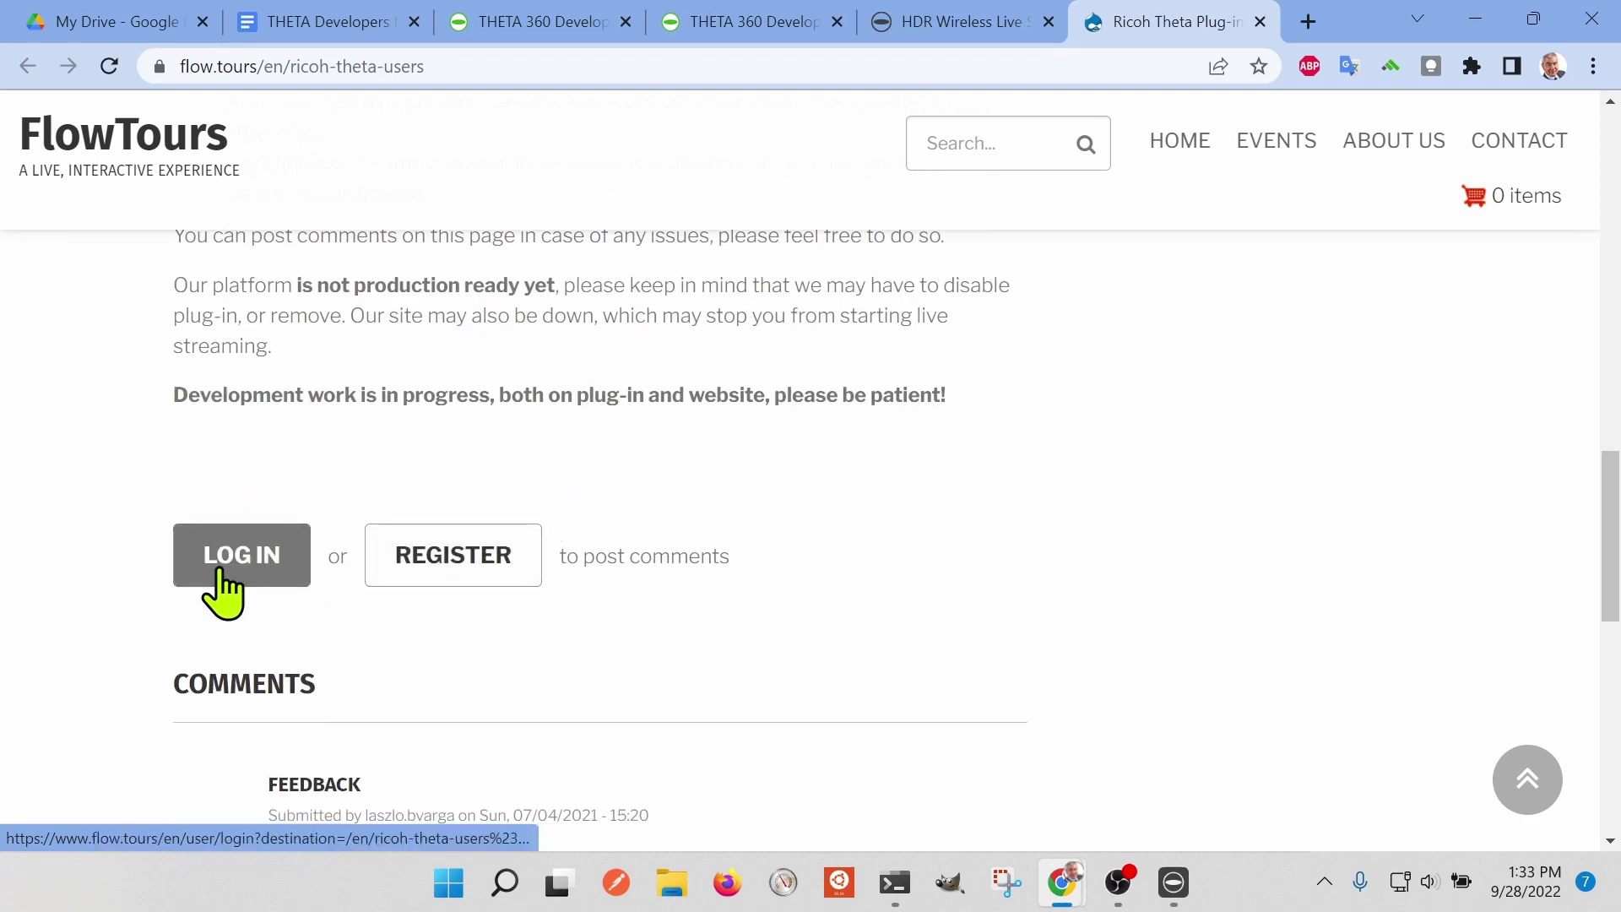
scroll(225, 590, "up", 7)
scroll(225, 590, "down", 7)
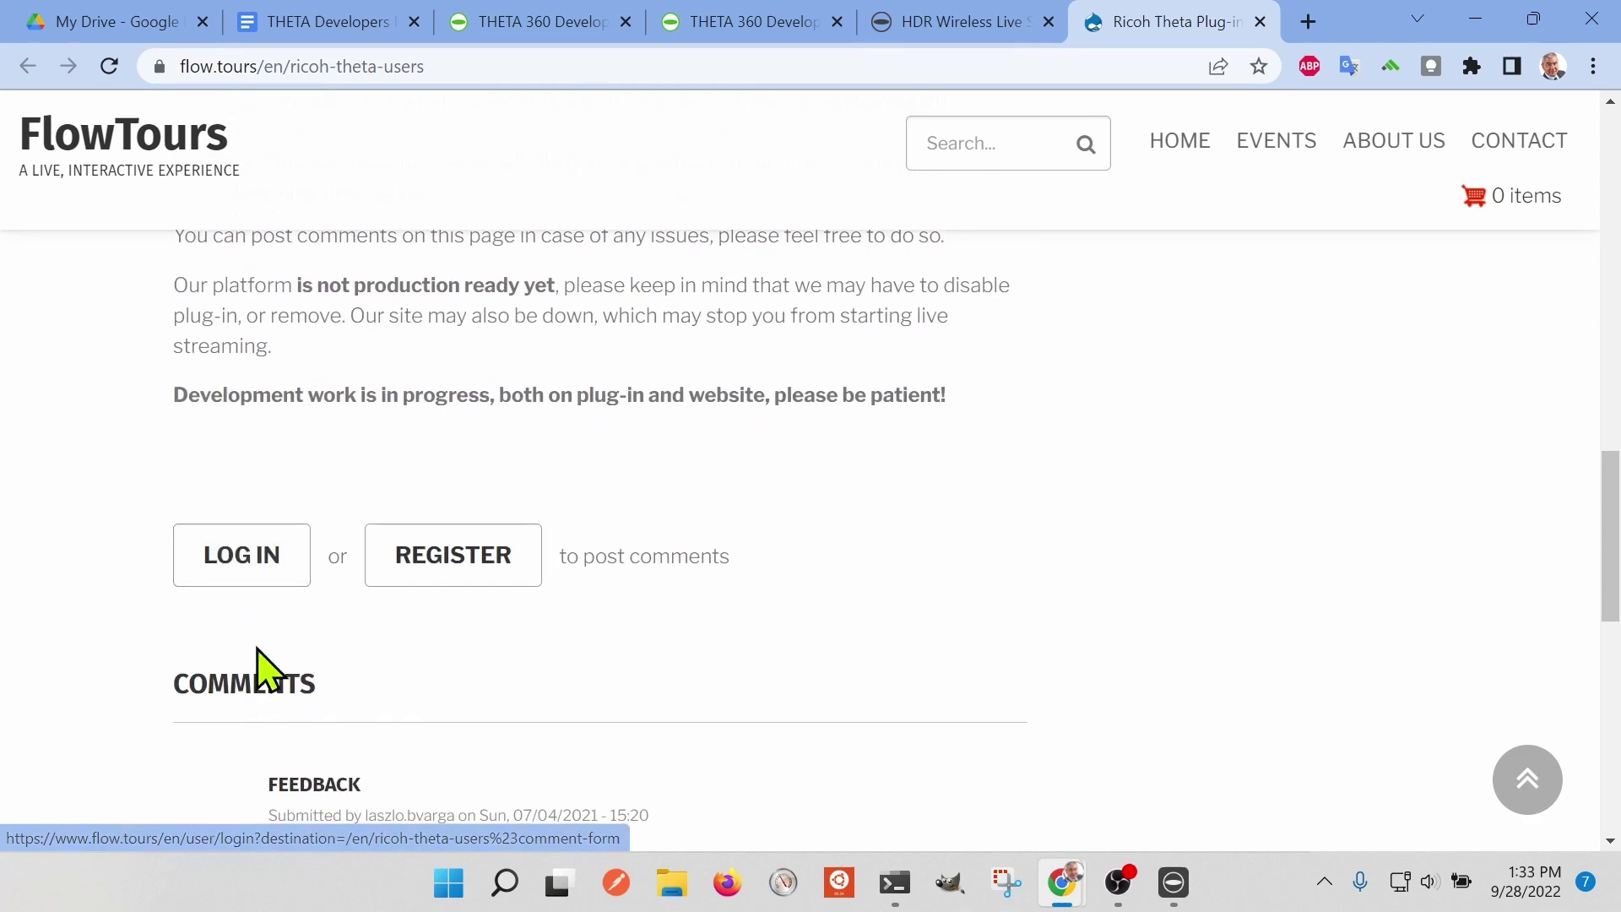
left_click(239, 591)
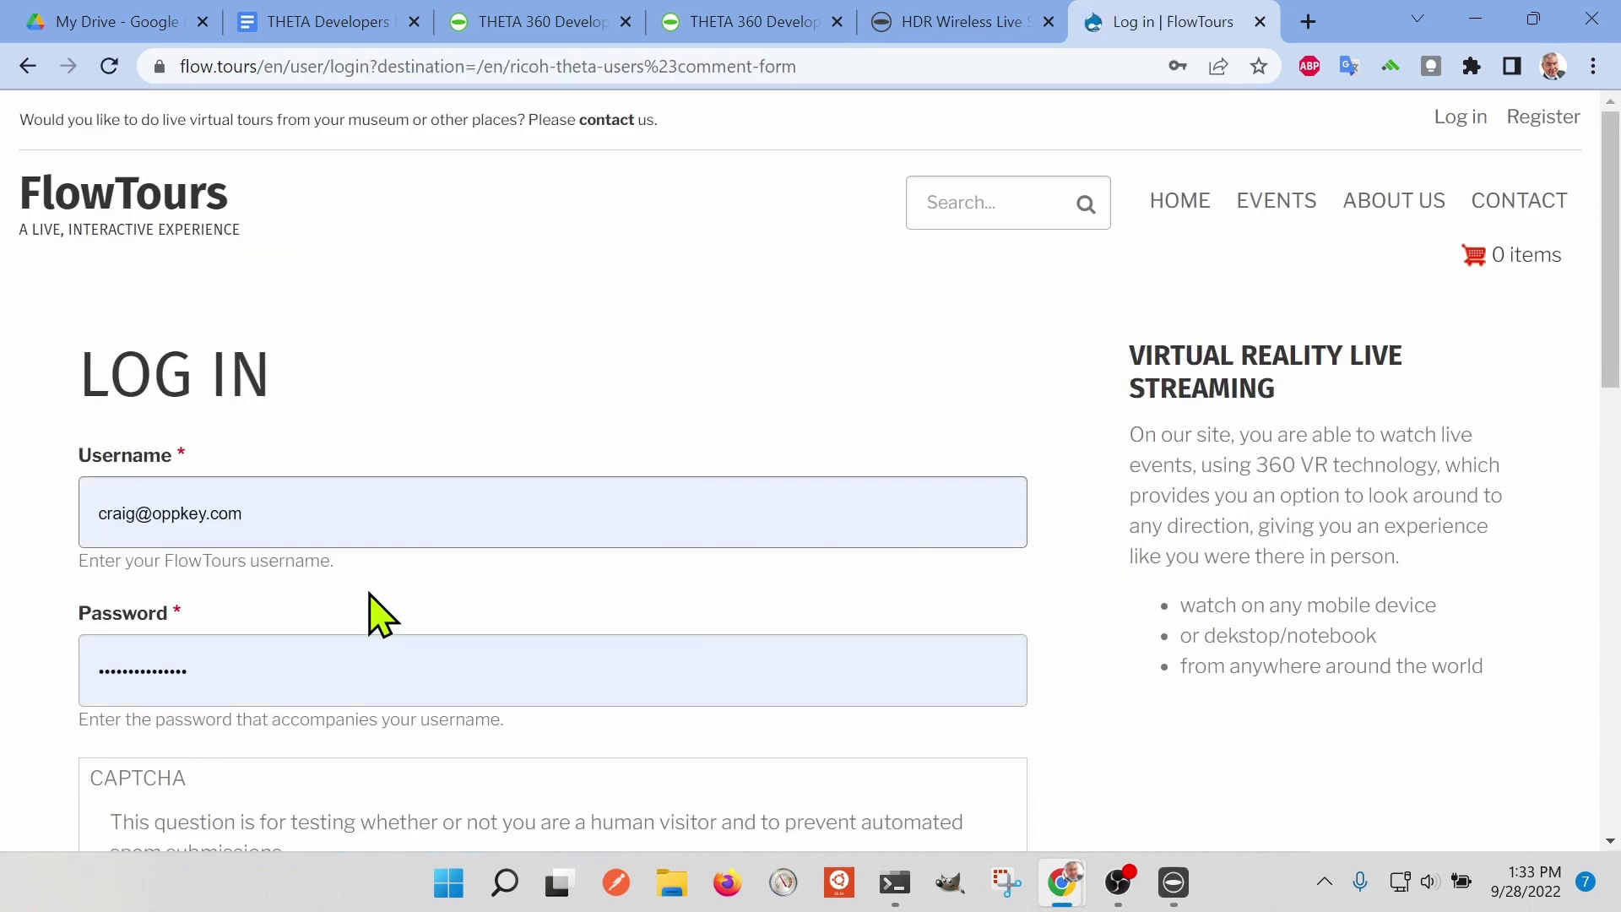
scroll(712, 338, "down", 3)
left_click(438, 749)
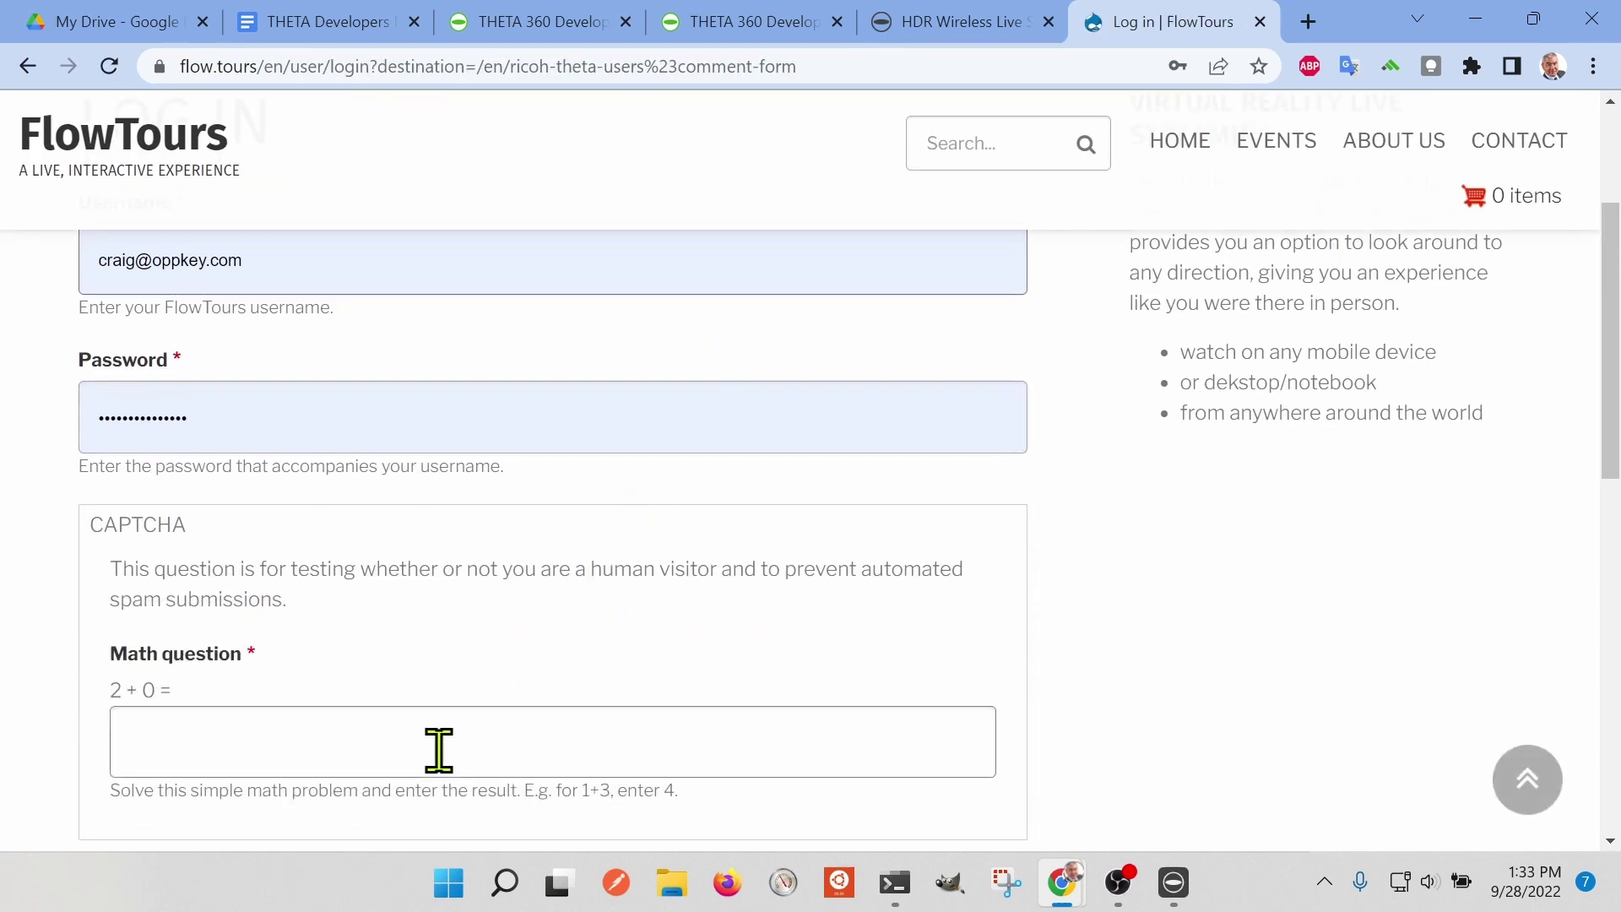
type("2")
scroll(1090, 655, "down", 3)
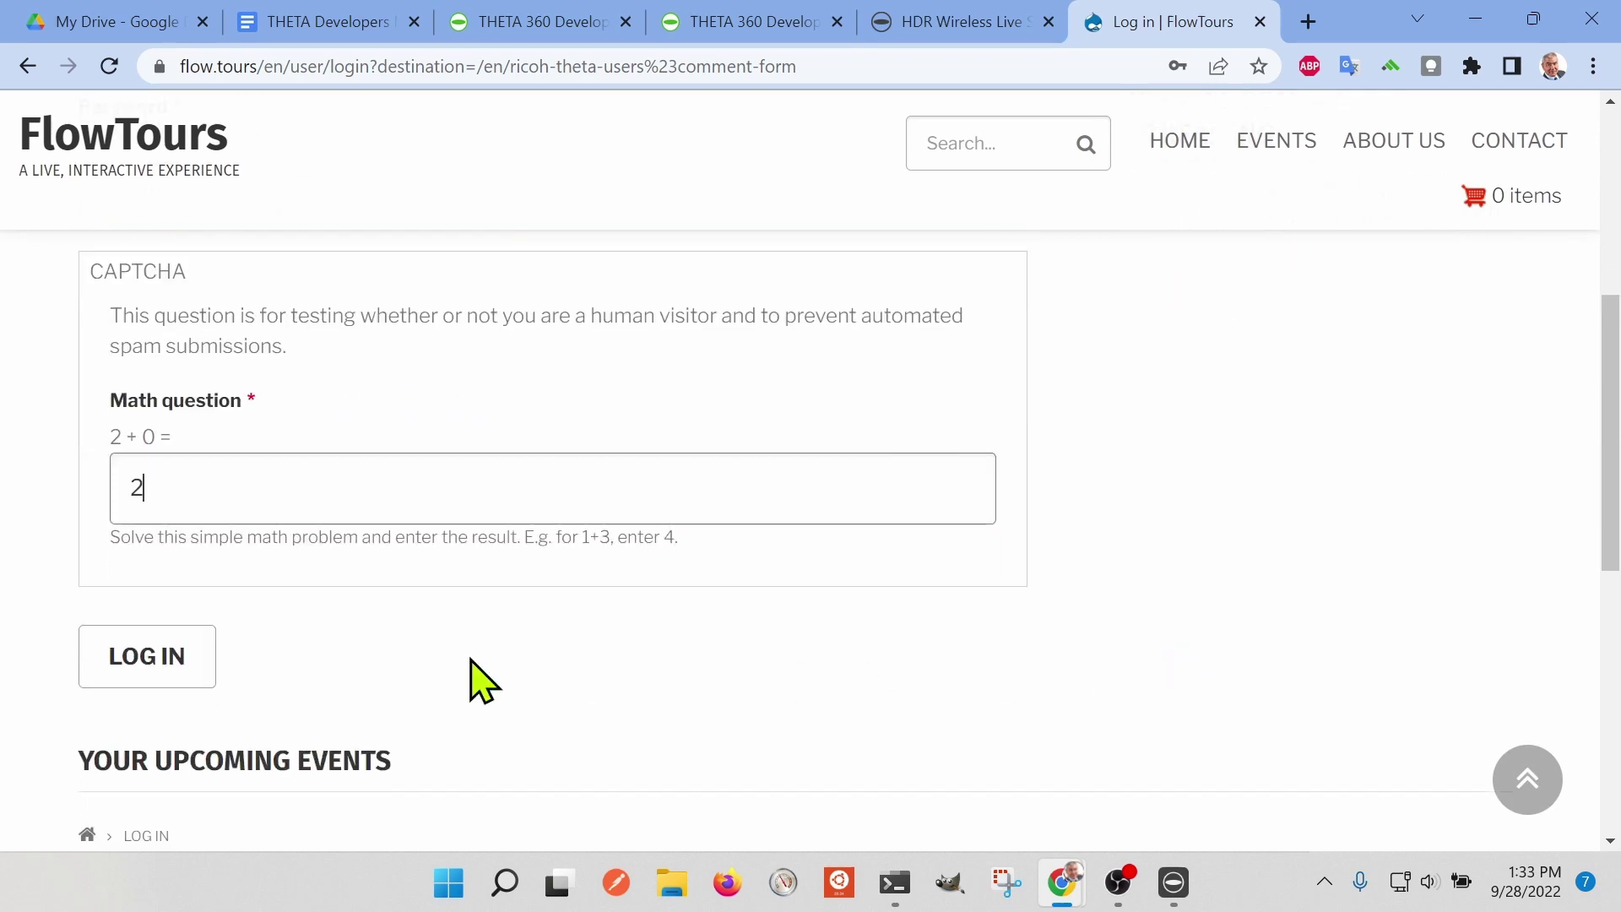
left_click(163, 677)
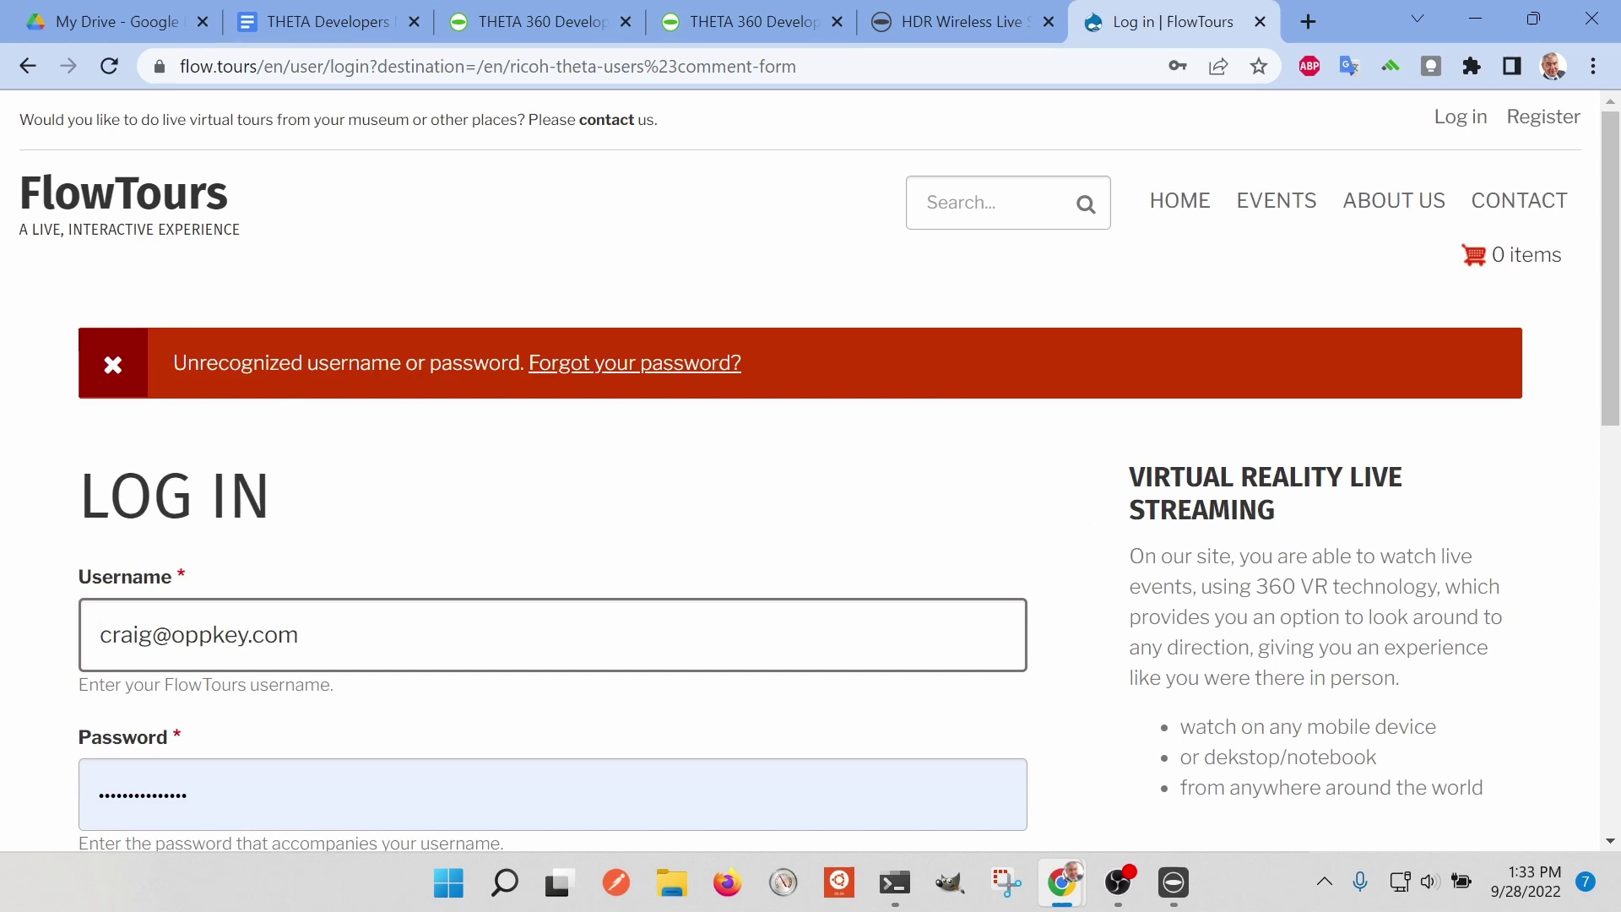
Request a password reset through 'Forgot your password?'.
scroll(880, 344, "up", 1)
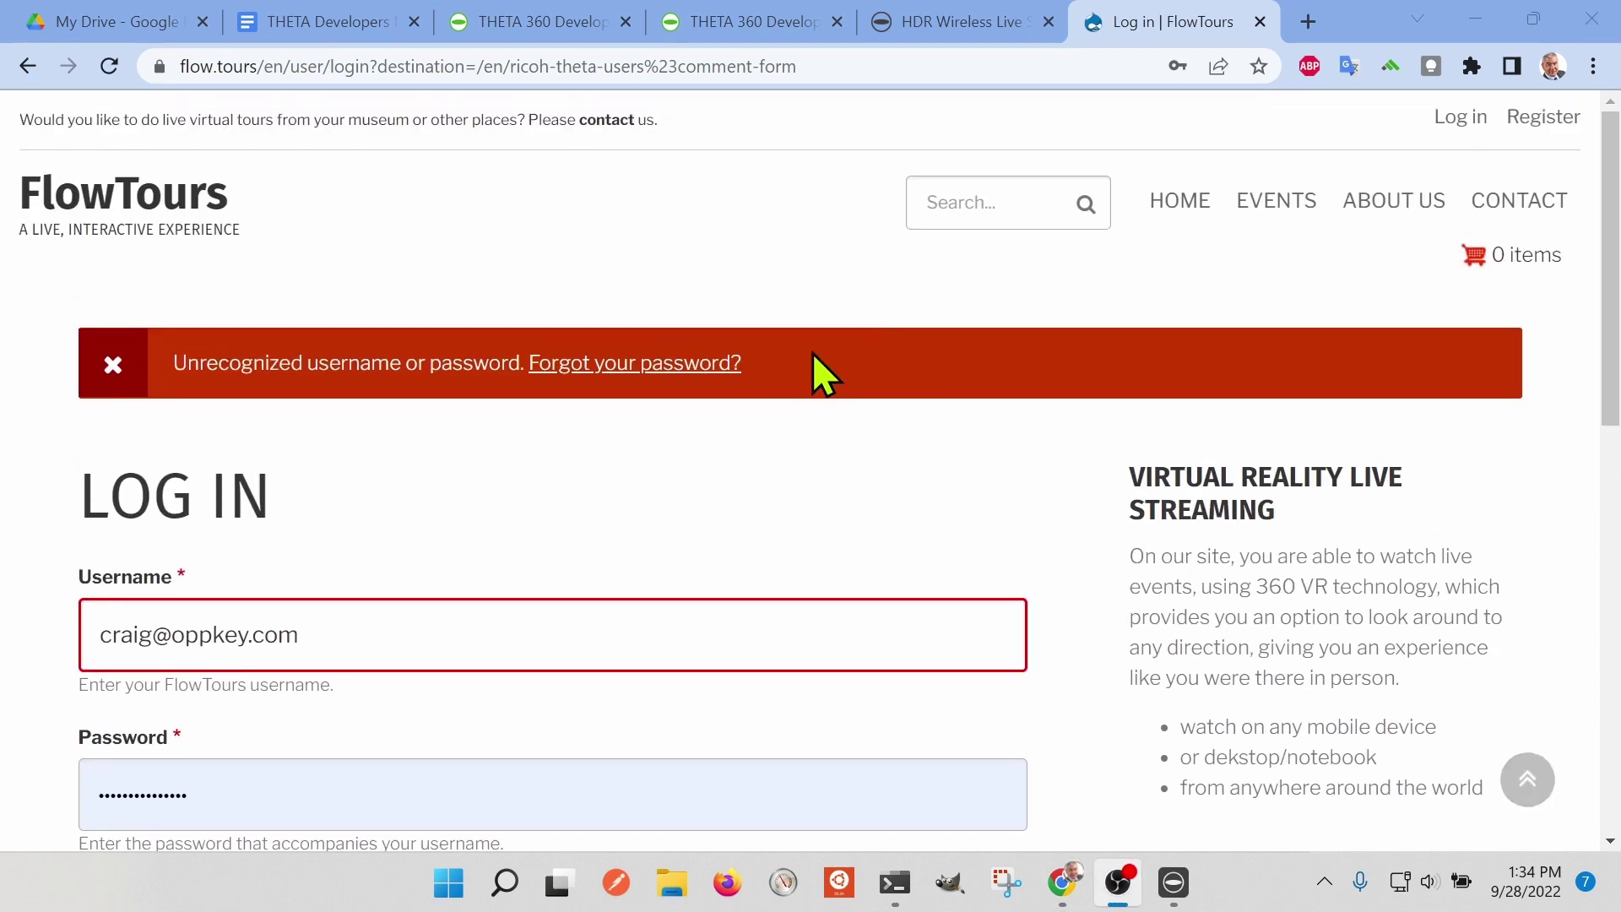
left_click(673, 361)
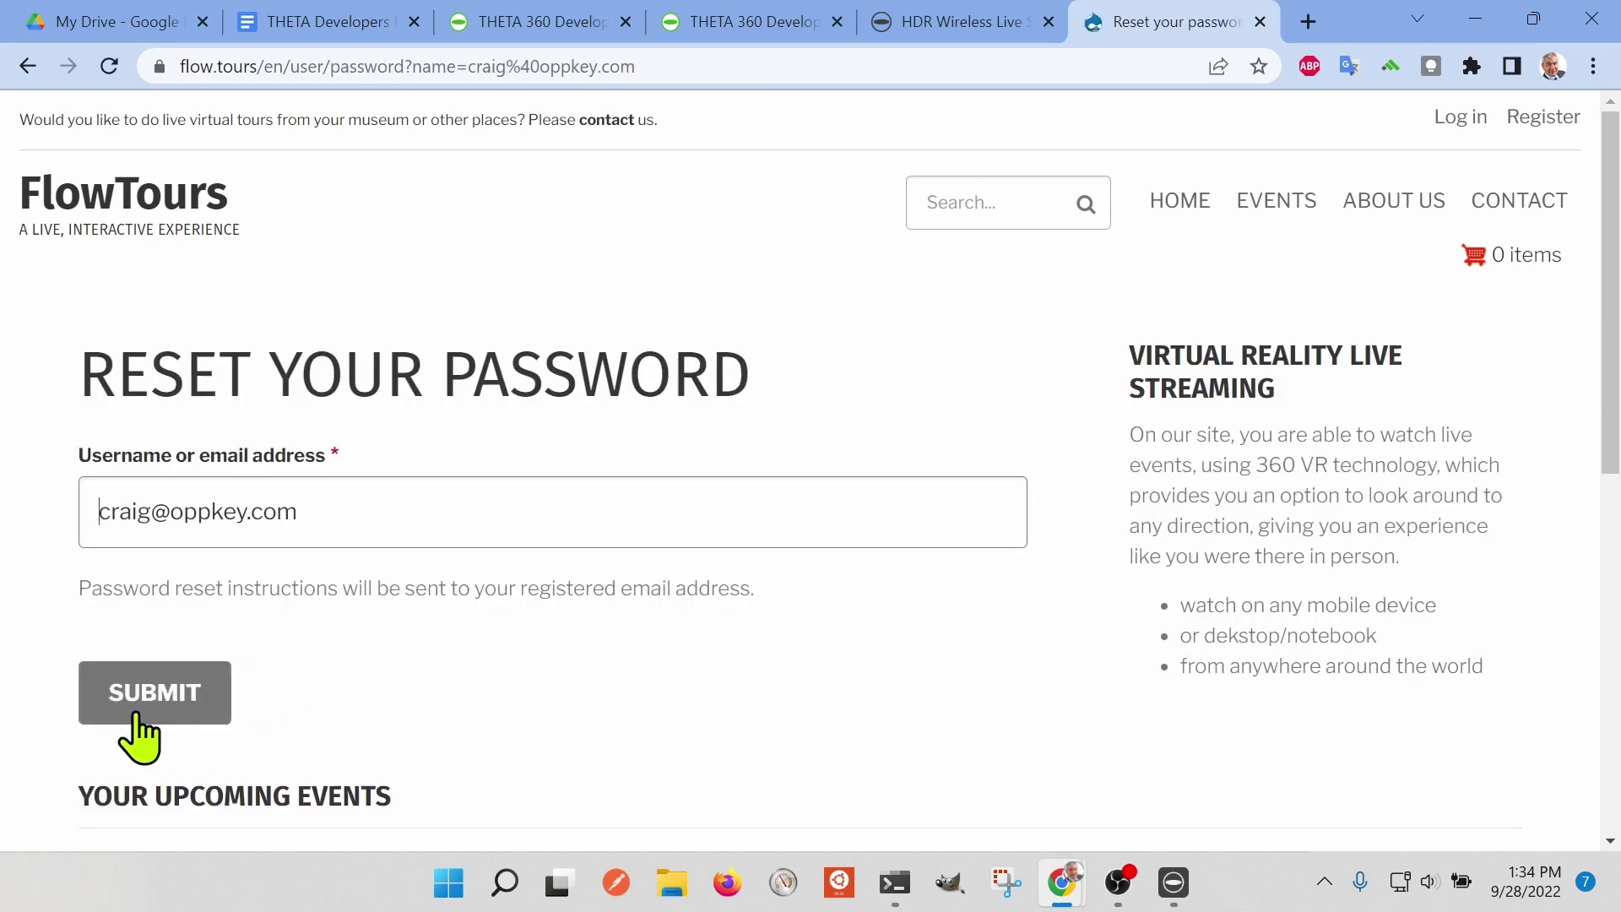
left_click(134, 714)
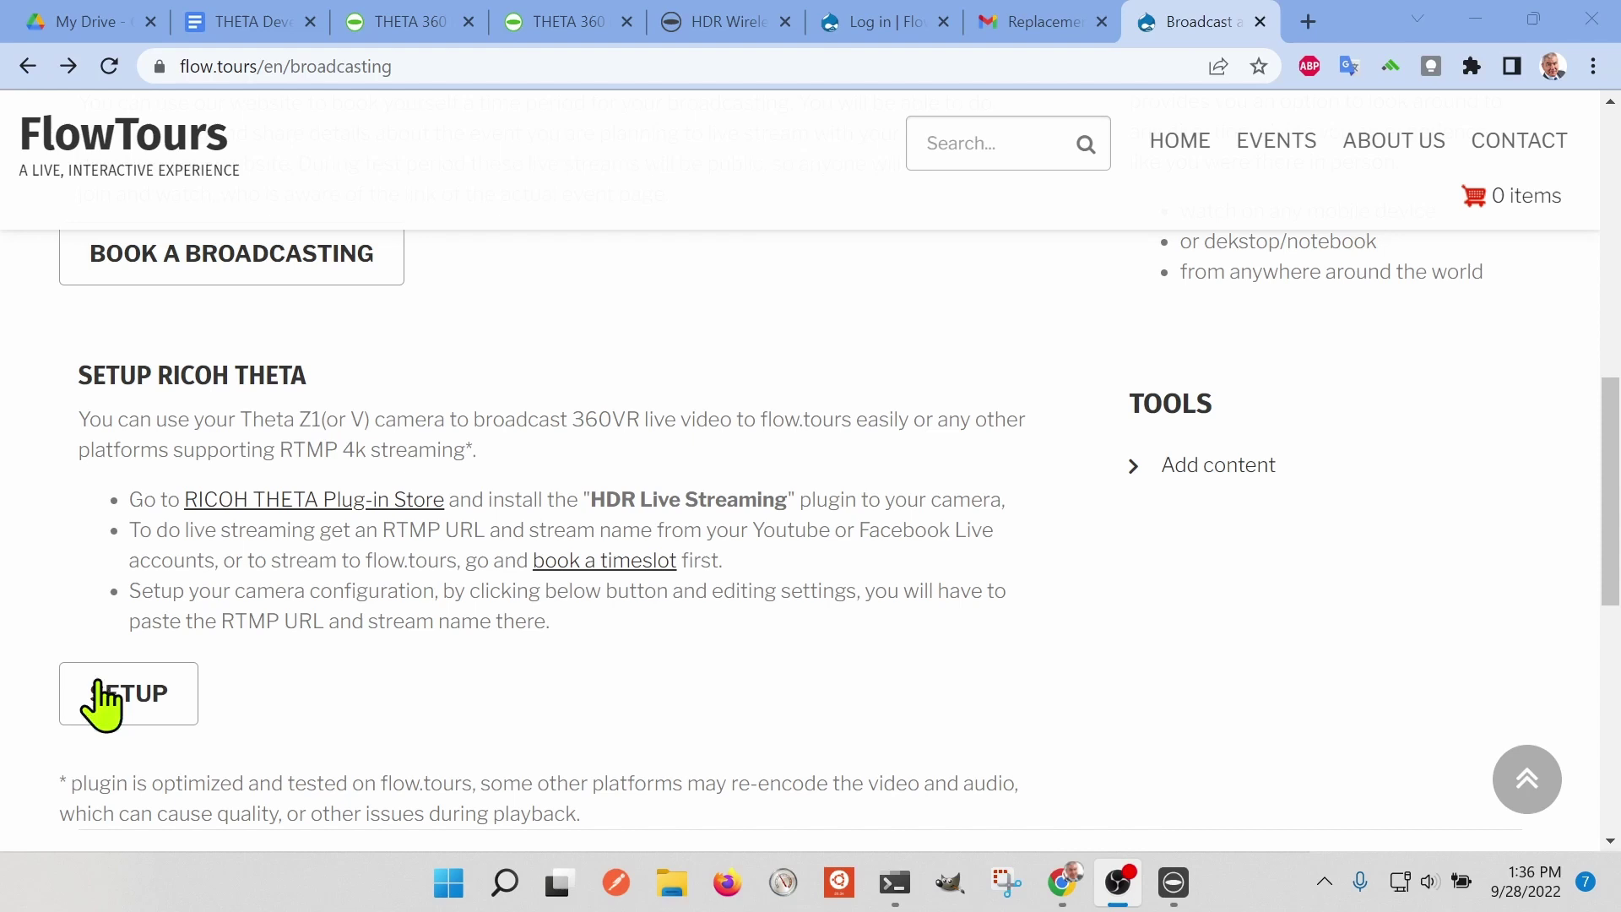
Open SETUP and review the RICOH THETA Z1 fields: HDR Equirectangular format, 20 Mbps bitrate, RTMP URL.
left_click(163, 711)
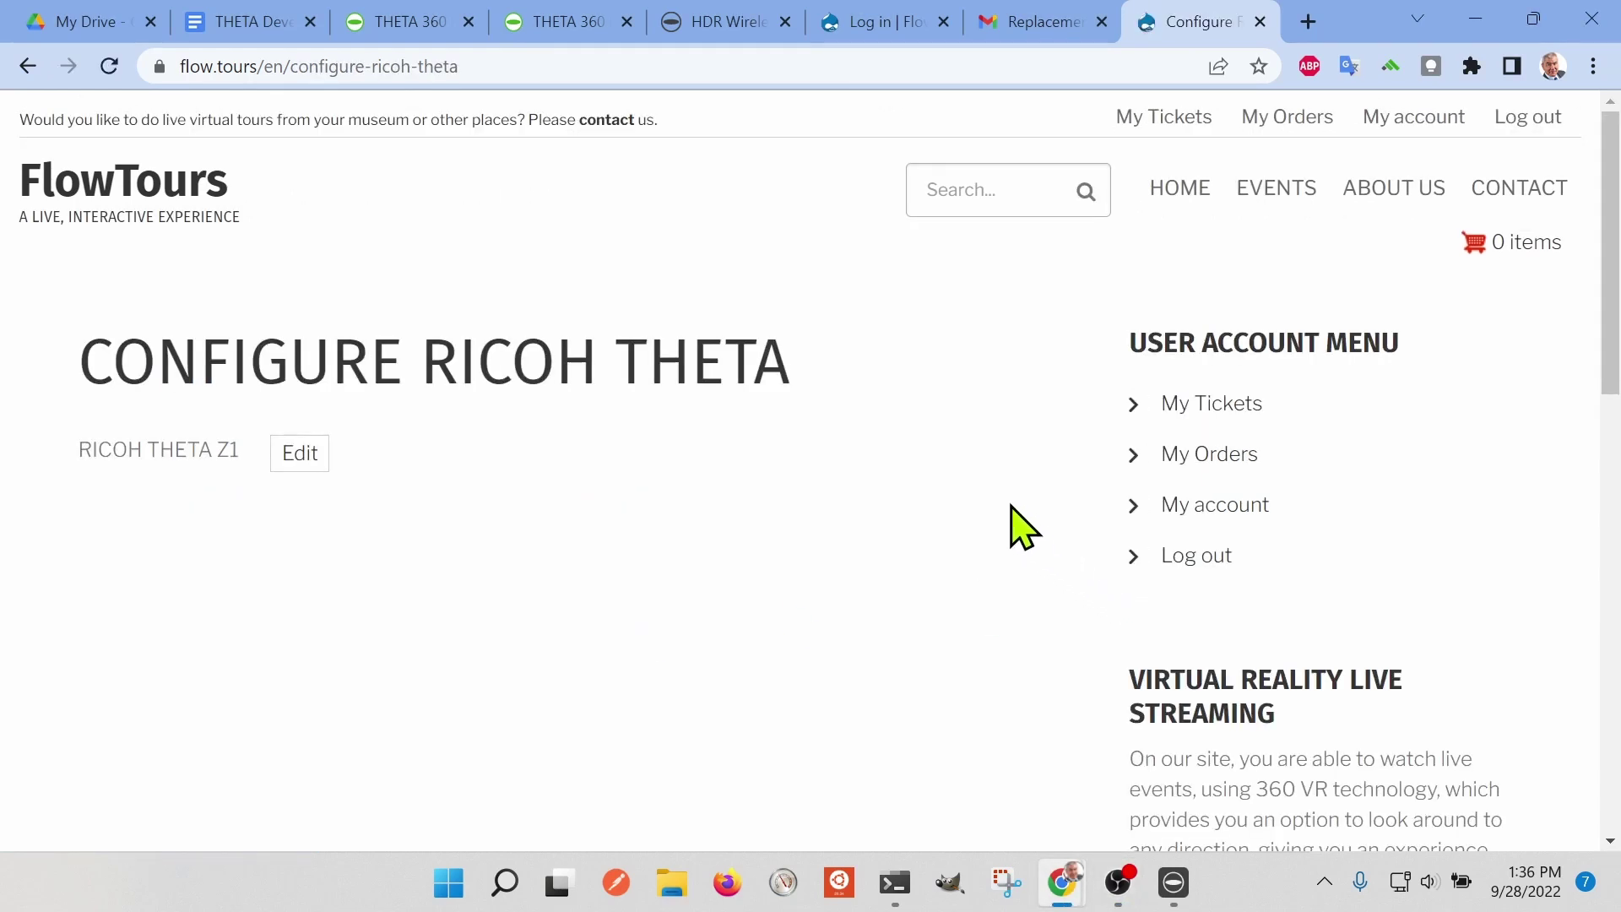
scroll(995, 511, "down", 3)
scroll(929, 498, "up", 3)
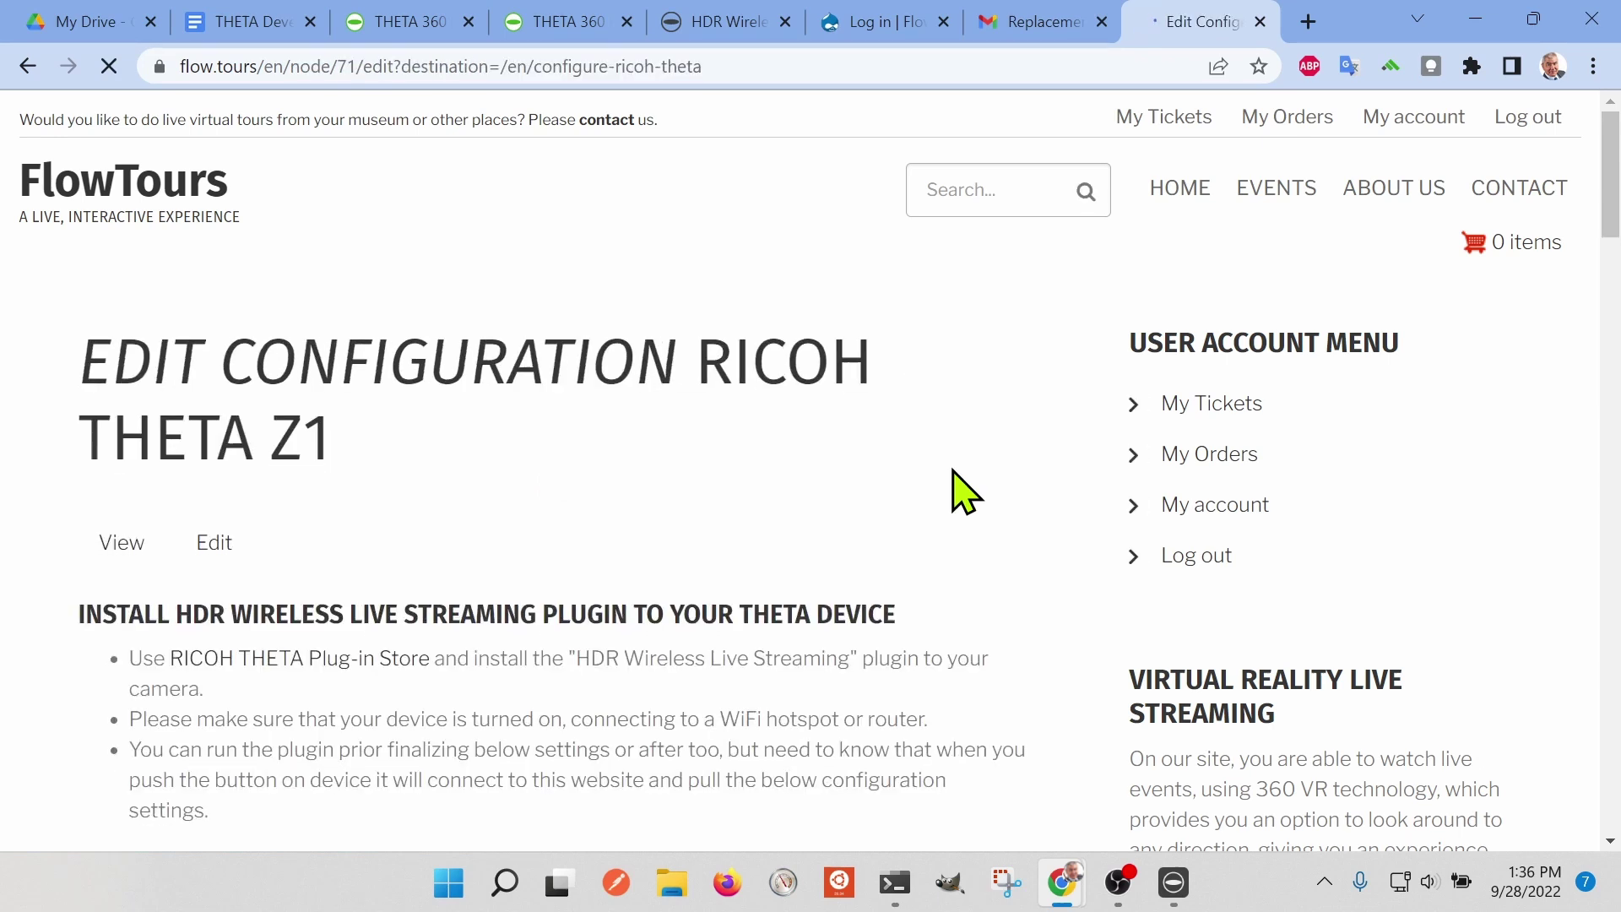
scroll(967, 494, "down", 3)
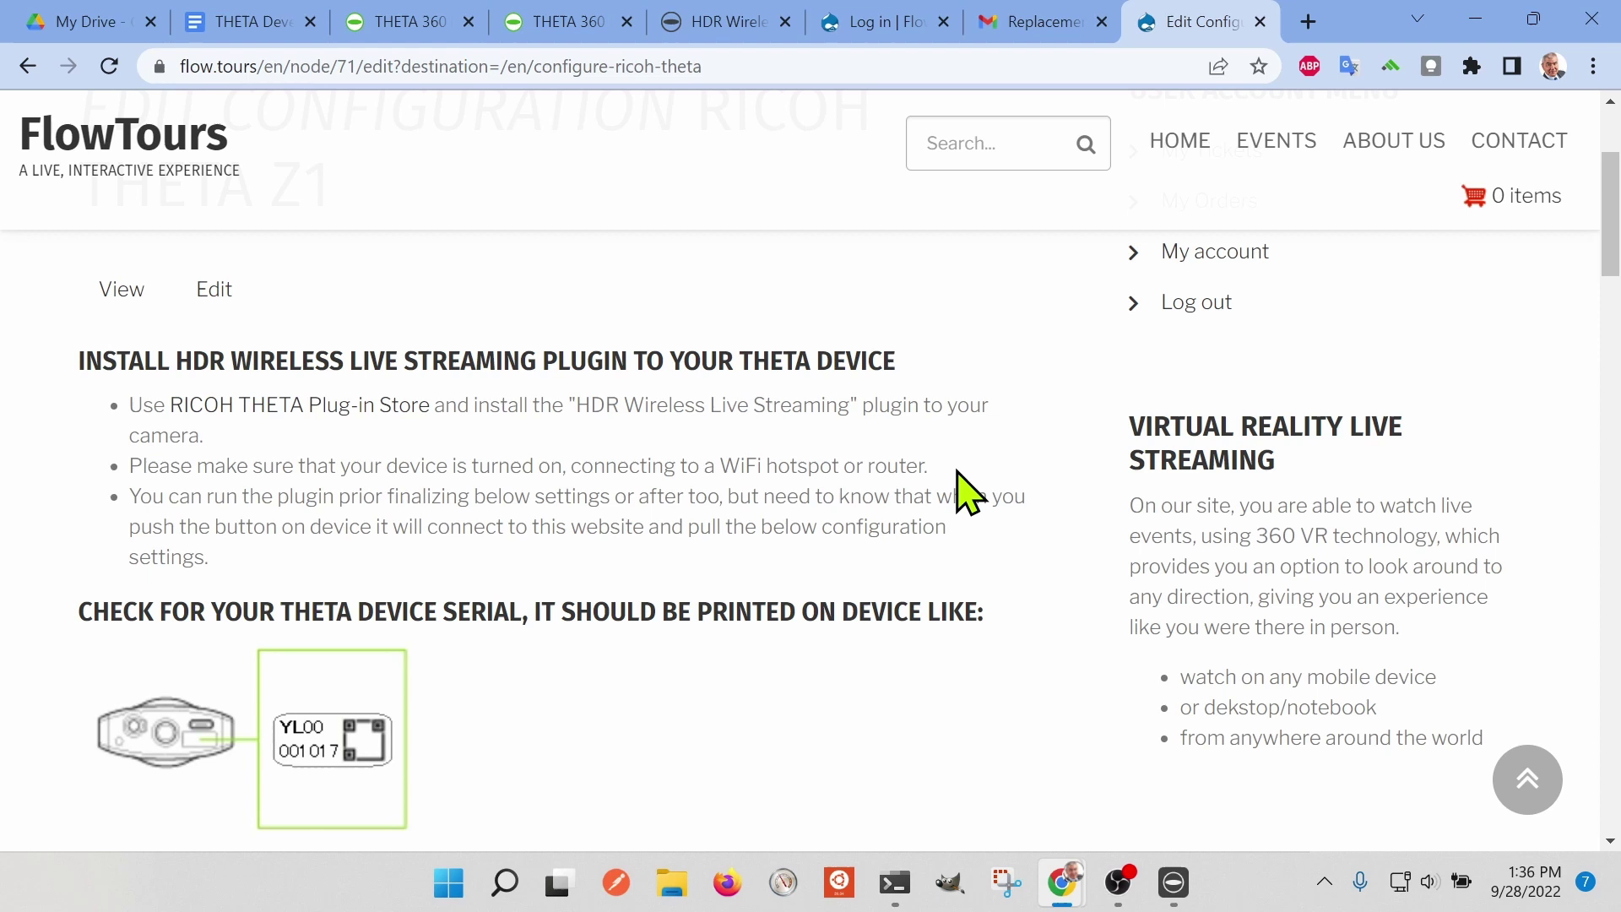
scroll(967, 494, "down", 2)
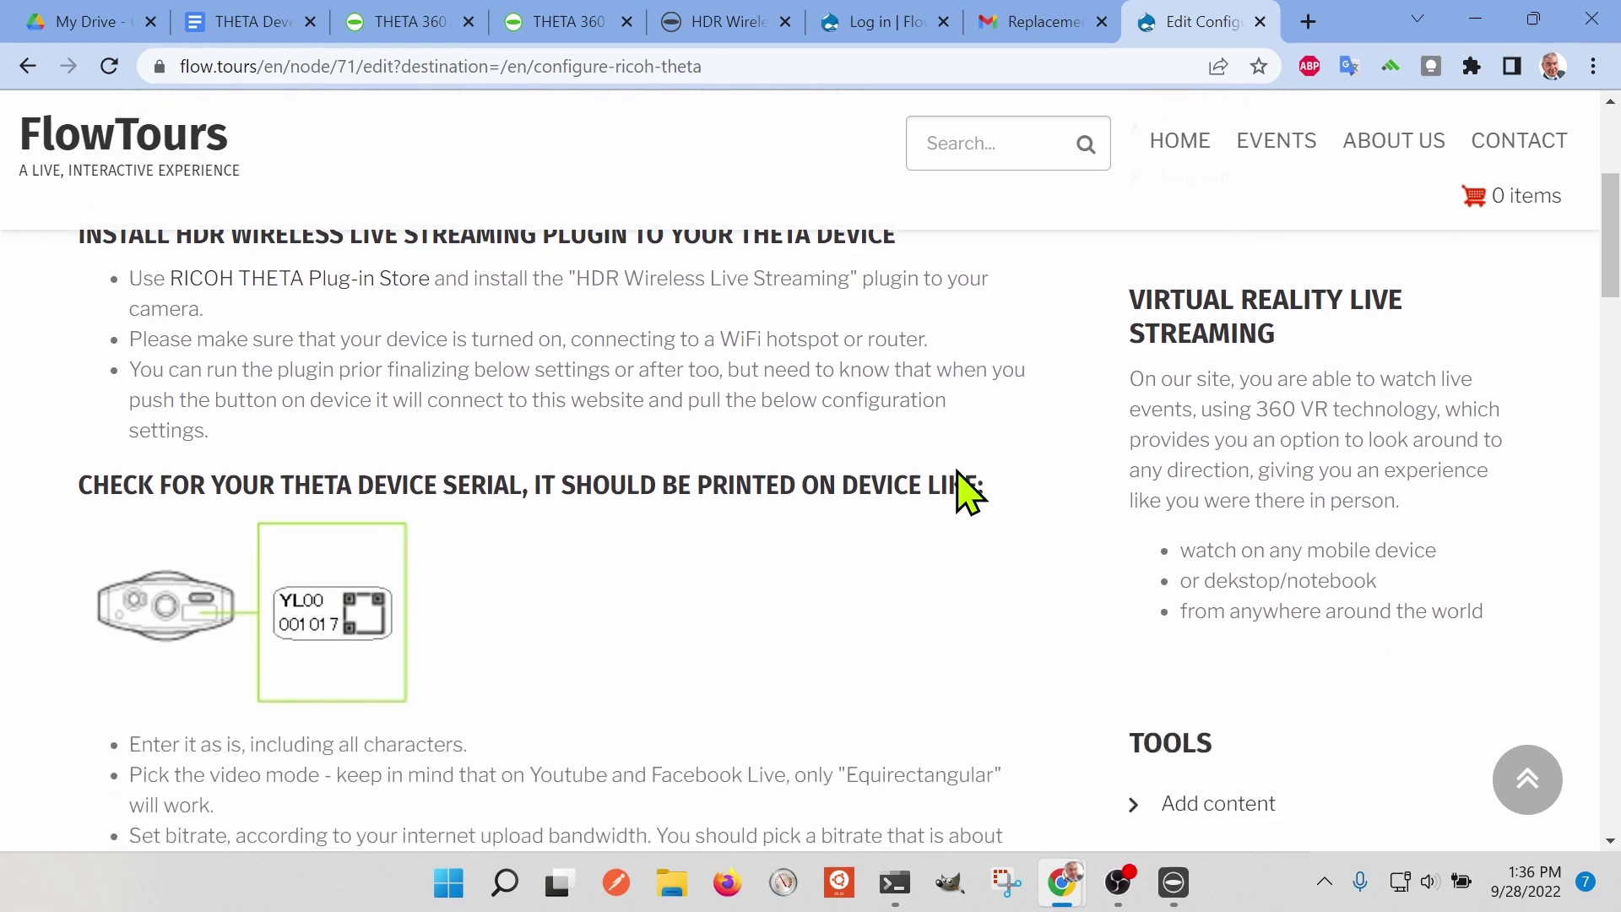
scroll(967, 494, "down", 2)
scroll(967, 494, "down", 2)
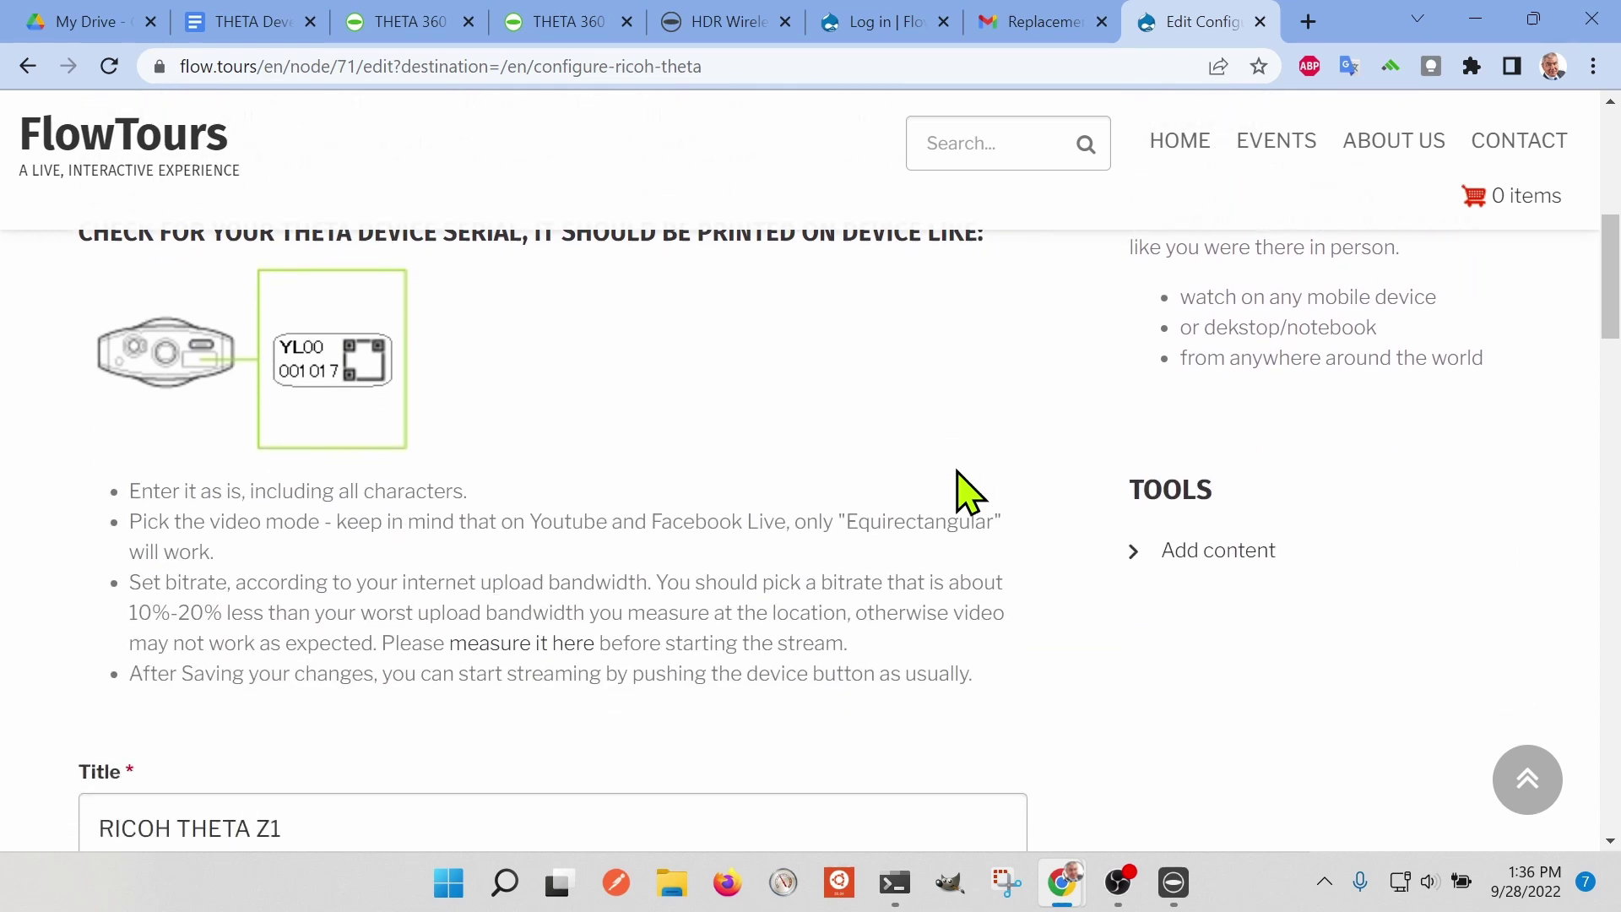
scroll(967, 494, "down", 2)
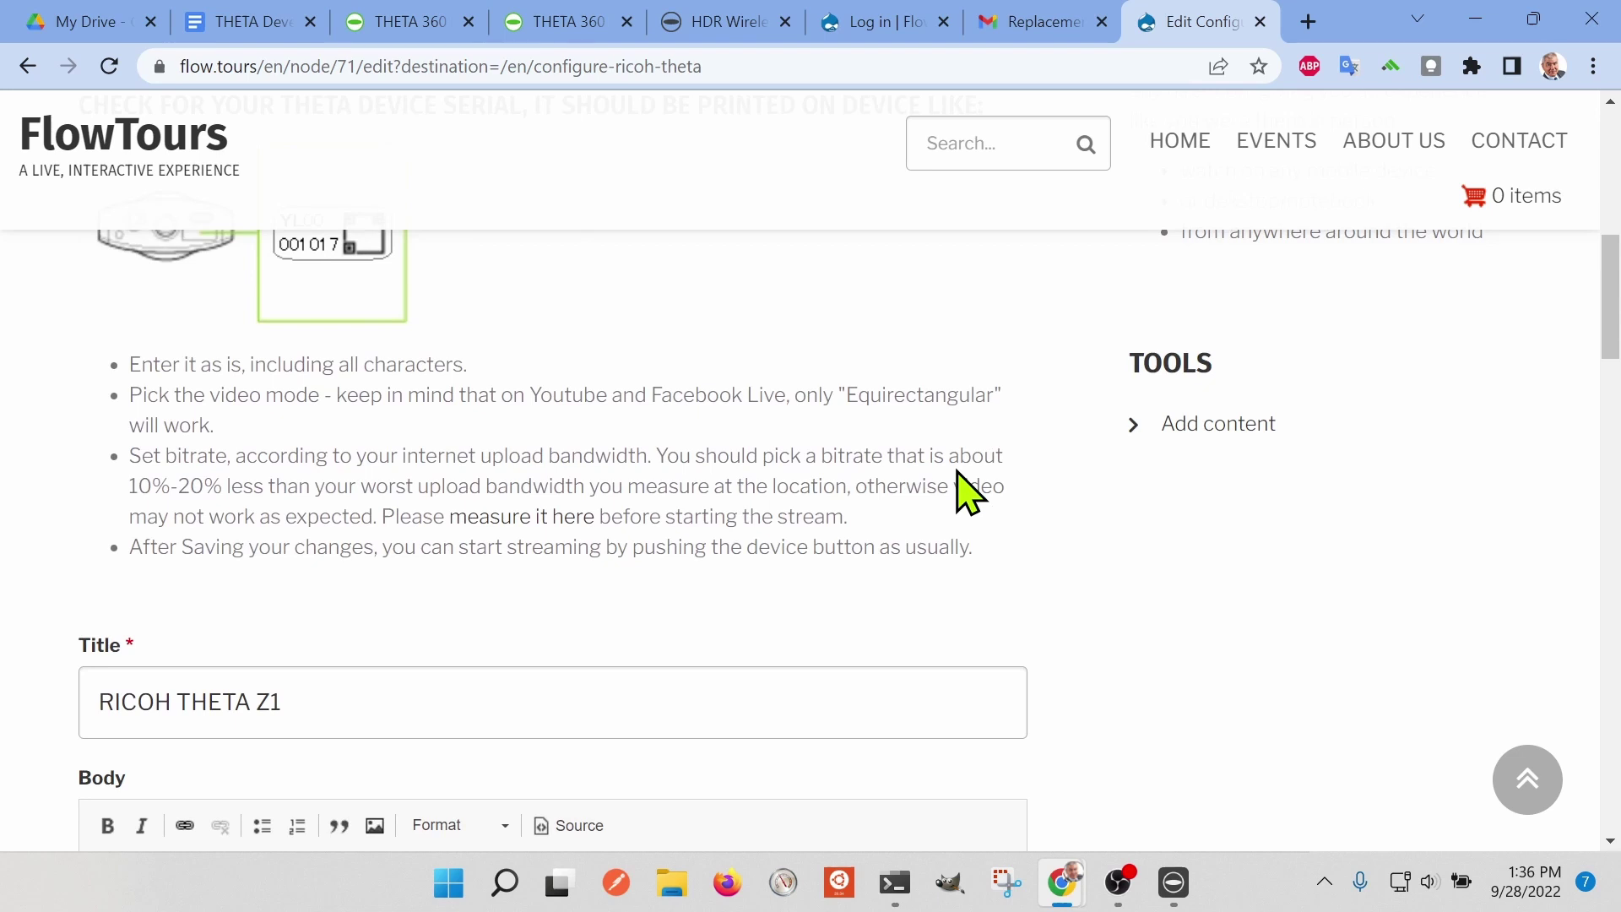
scroll(967, 494, "down", 2)
scroll(962, 490, "down", 3)
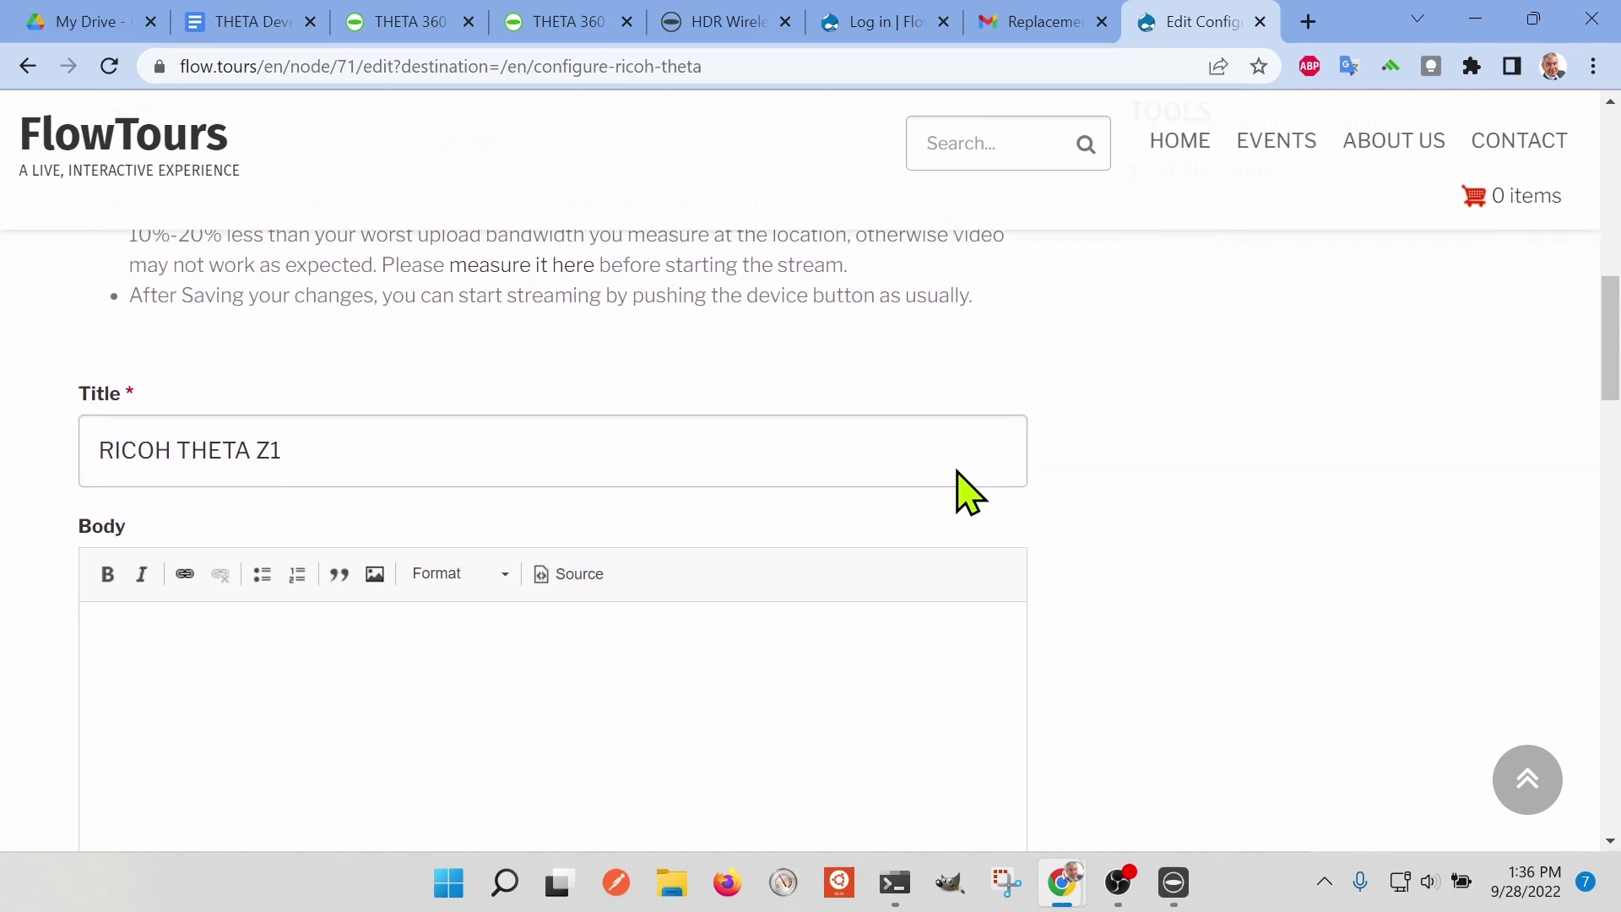
scroll(956, 469, "up", 1)
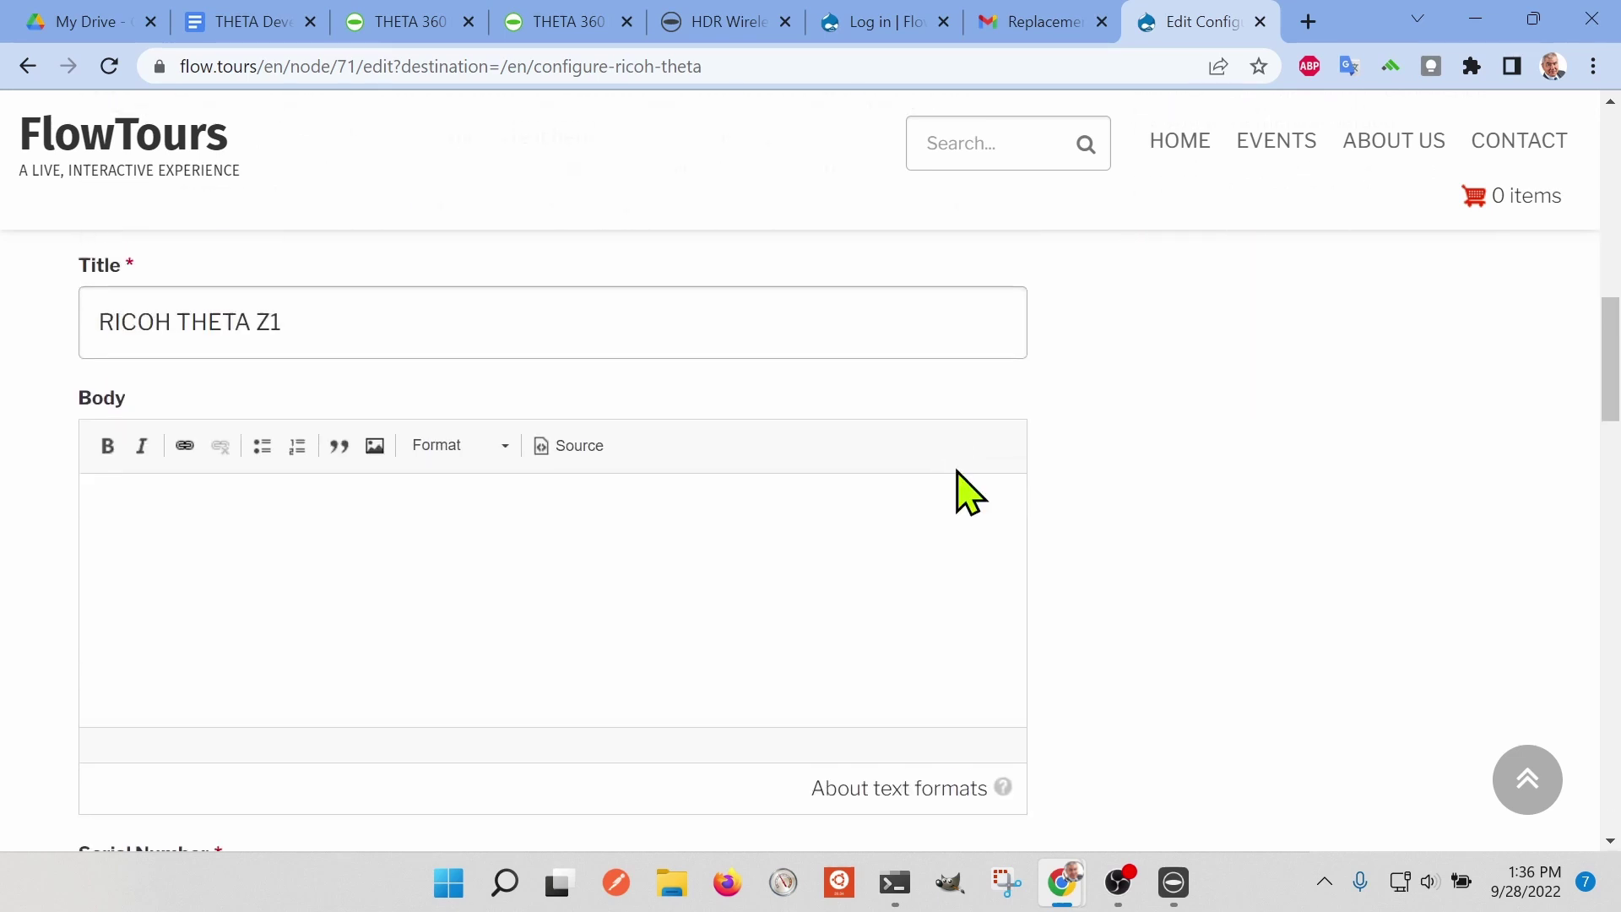
scroll(963, 481, "down", 1)
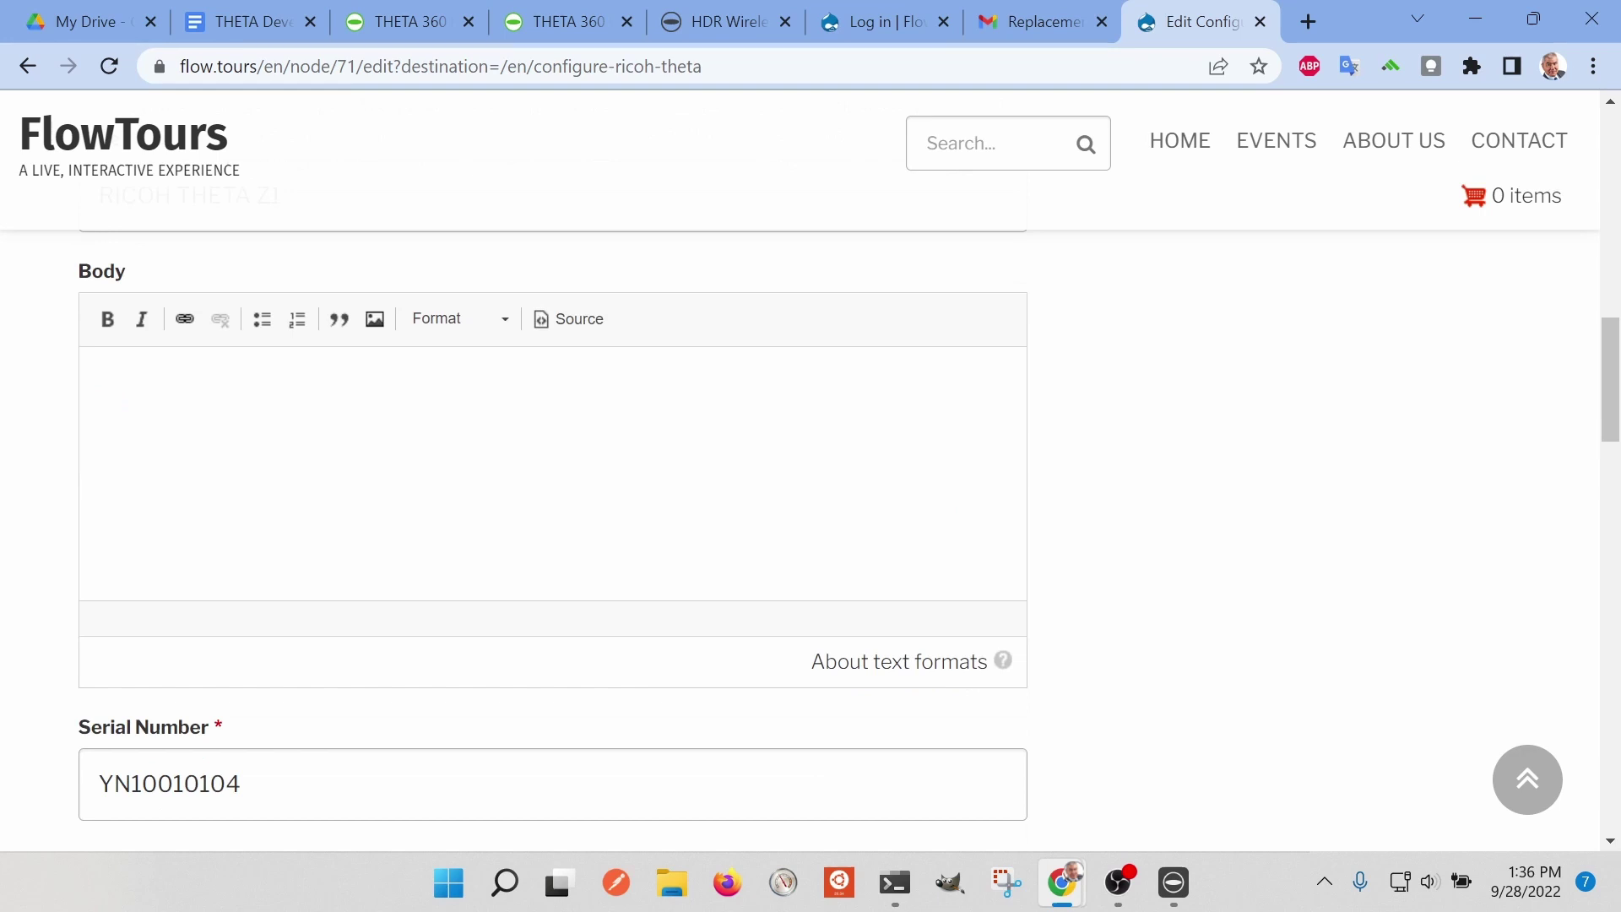
scroll(296, 296, "down", 4)
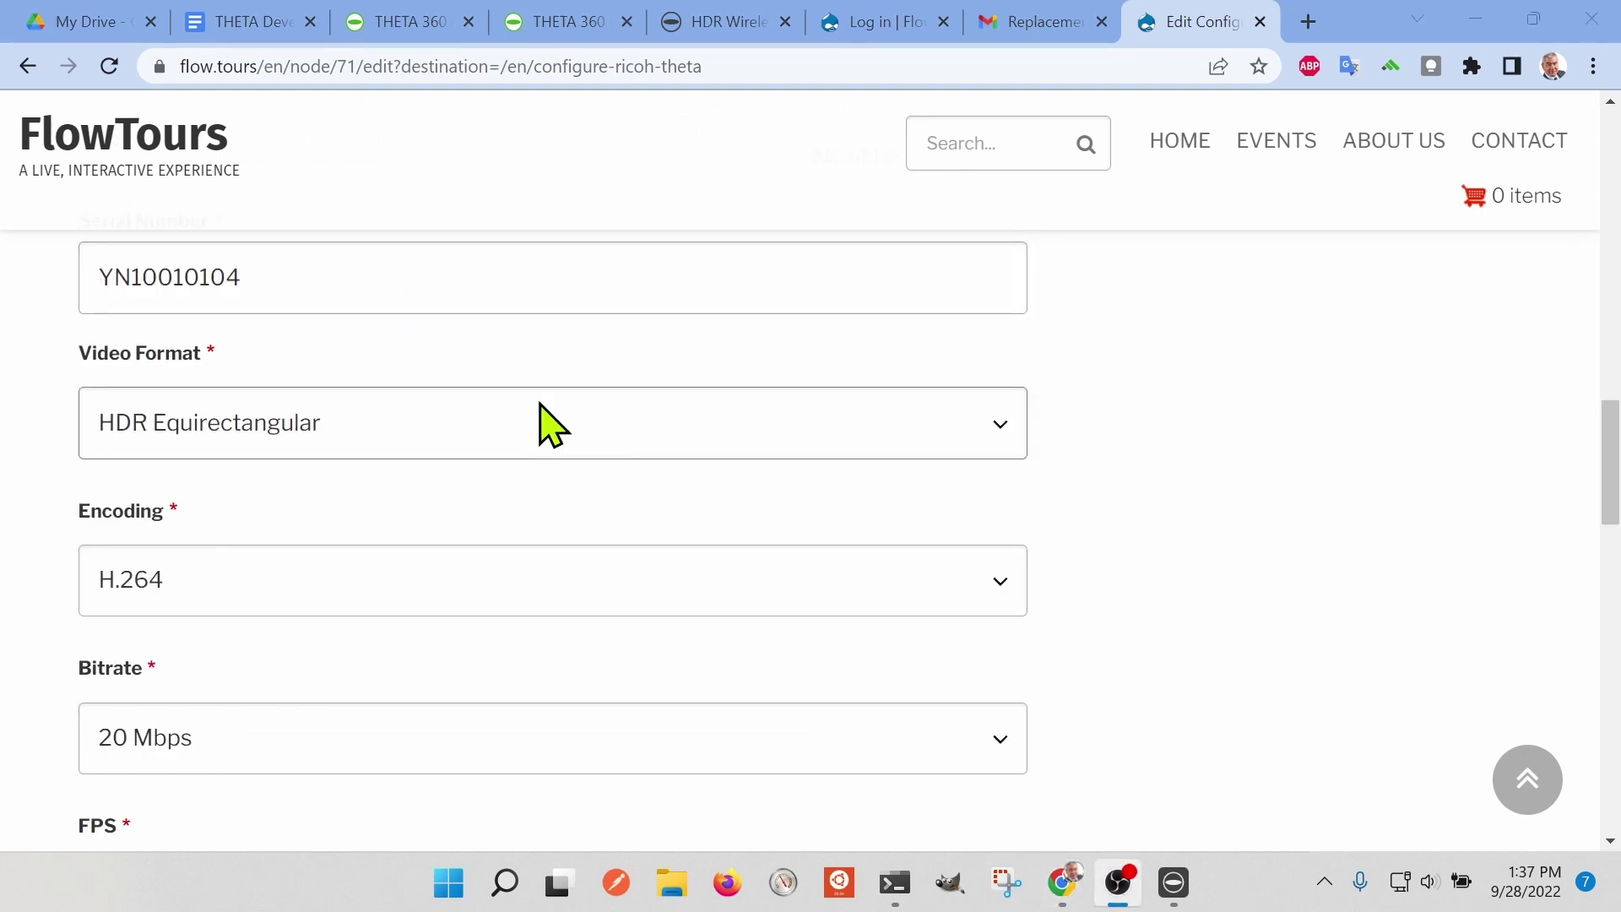
scroll(551, 425, "down", 2)
scroll(552, 424, "down", 1)
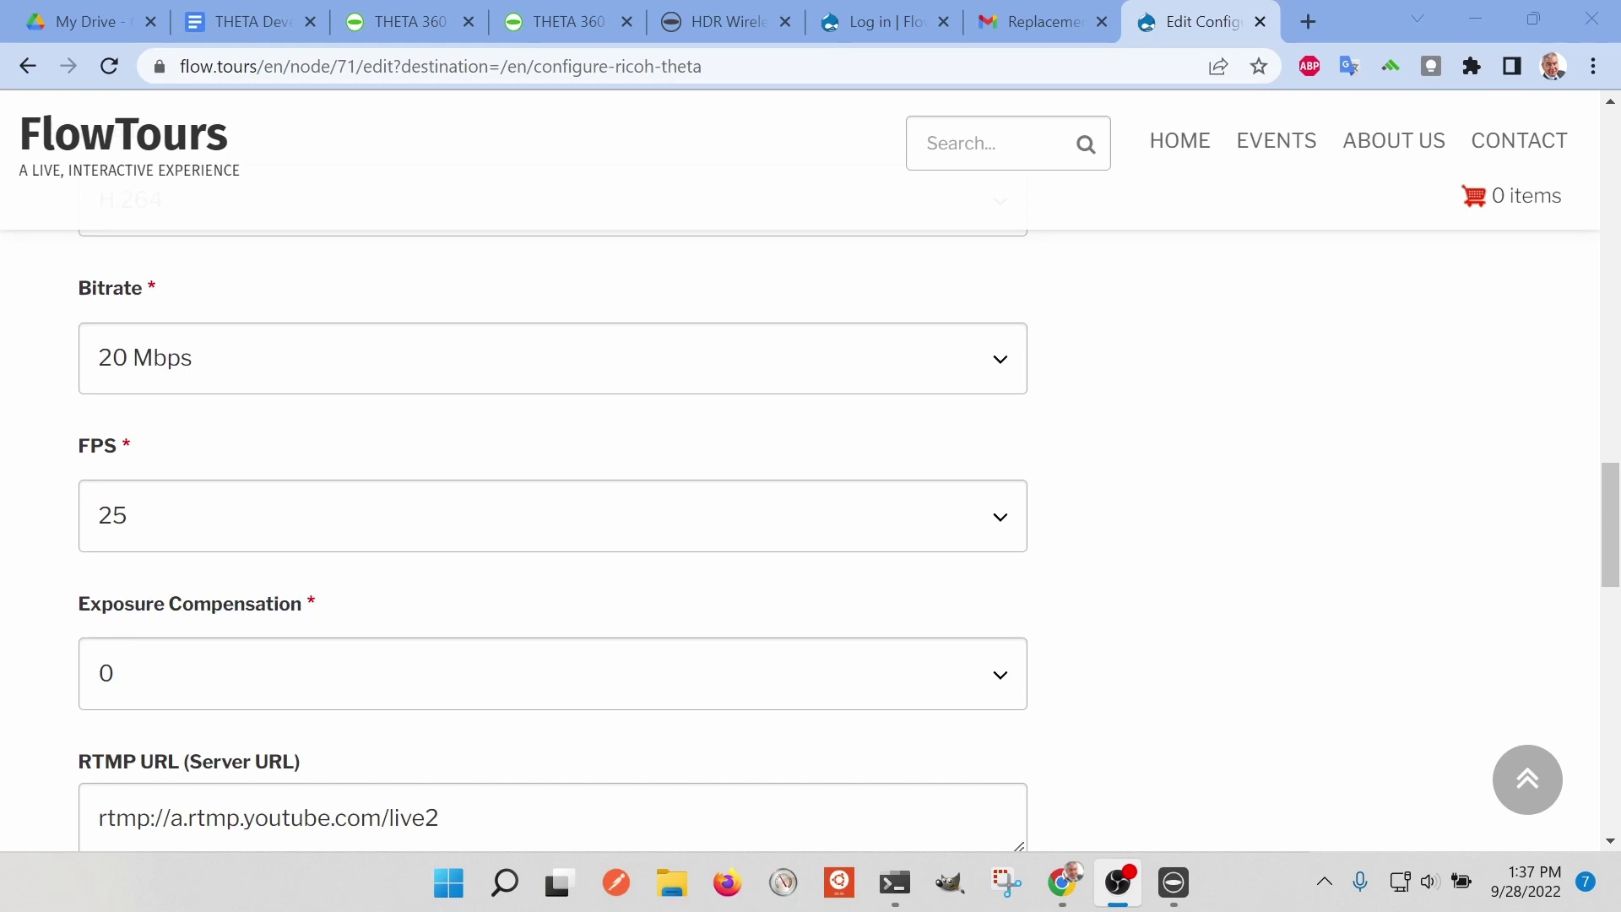
scroll(551, 425, "down", 5)
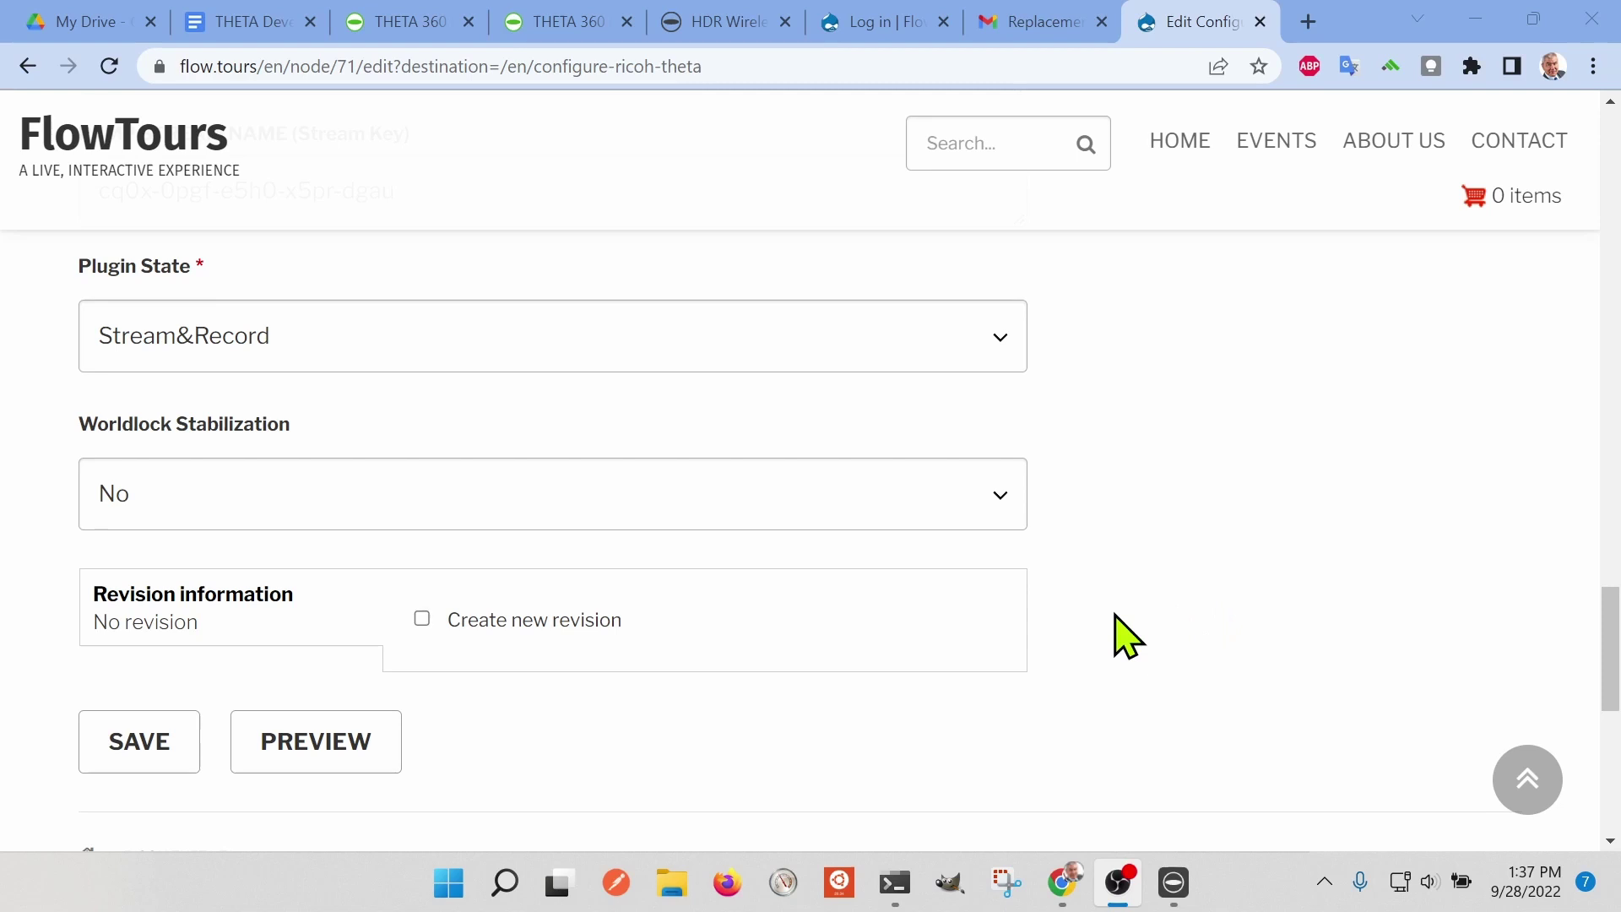
scroll(1125, 639, "down", 3)
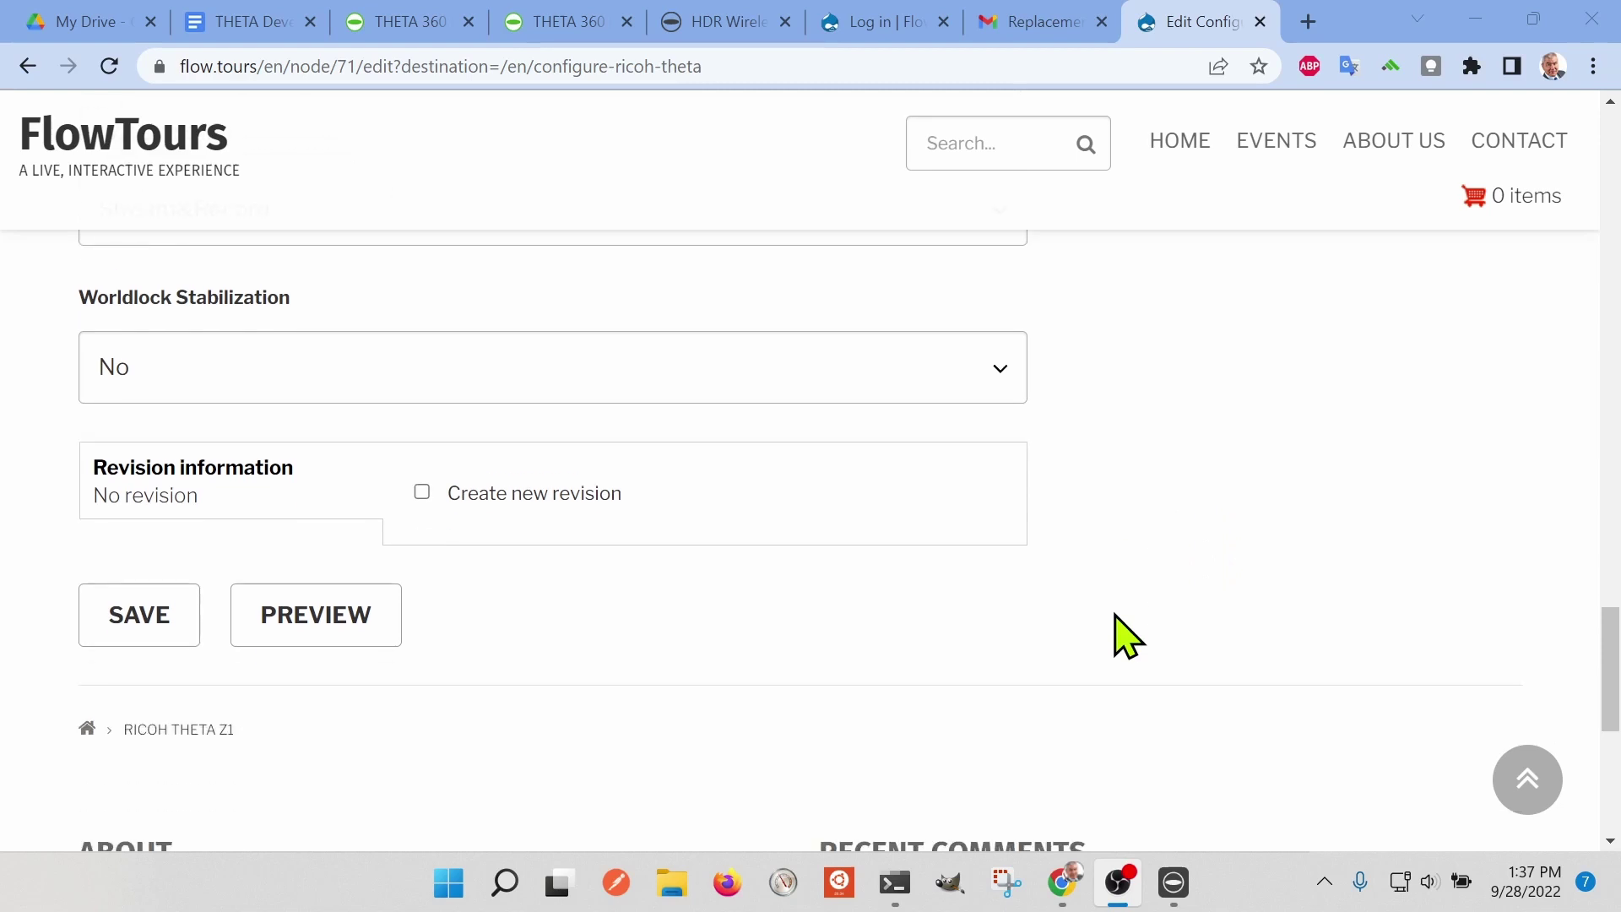
scroll(1130, 640, "up", 2)
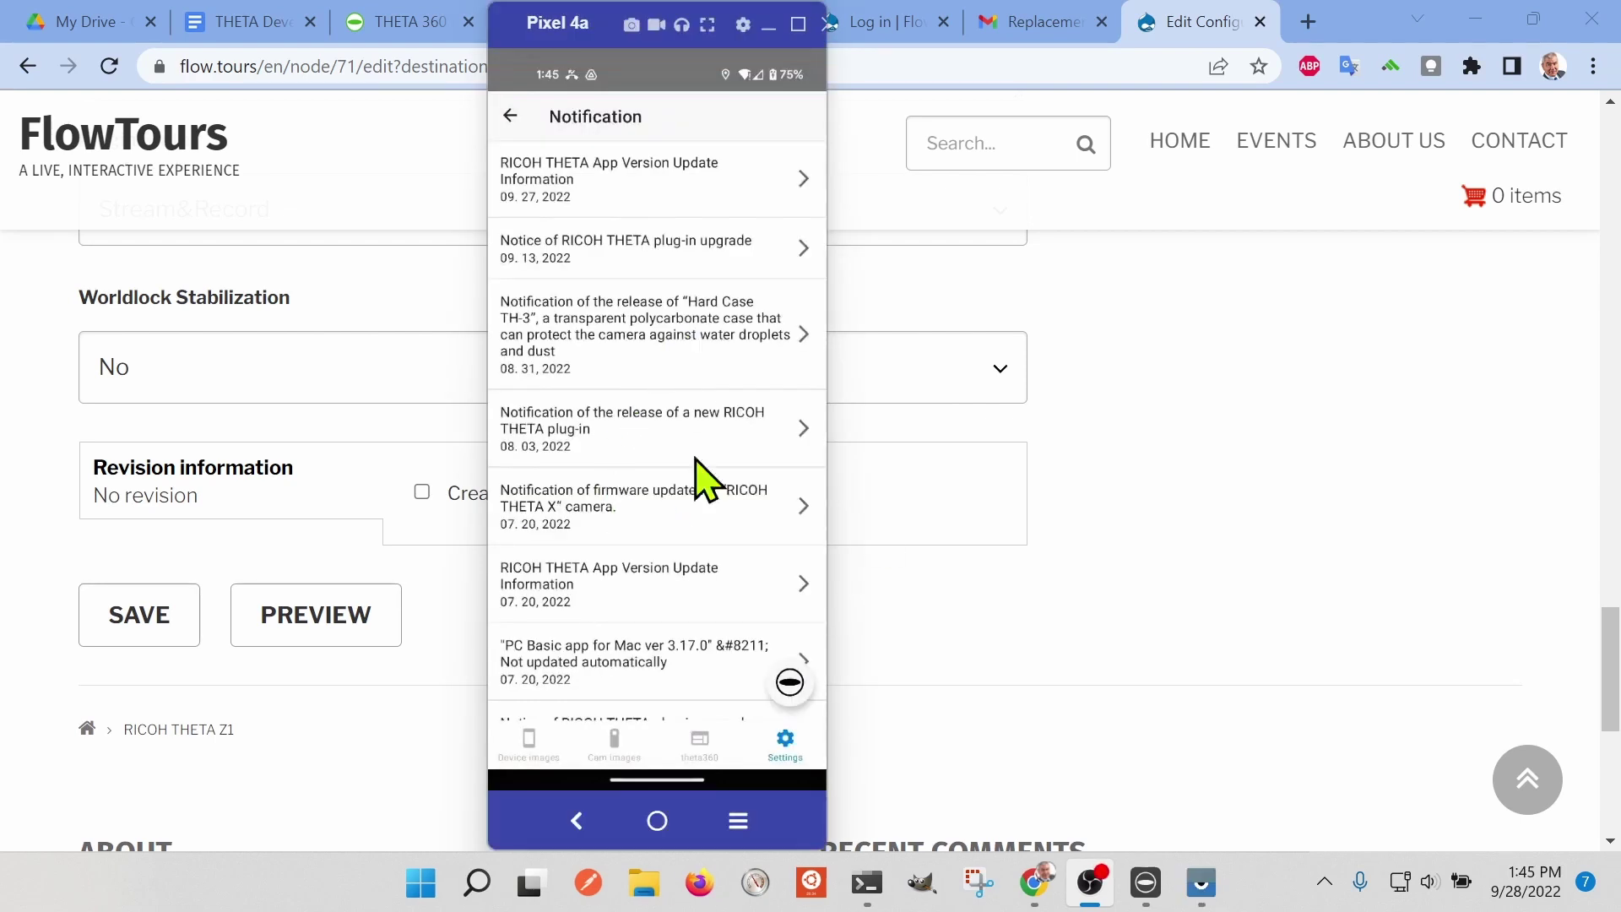
Check the camera's shooting settings from the live shooting screen.
left_click(800, 694)
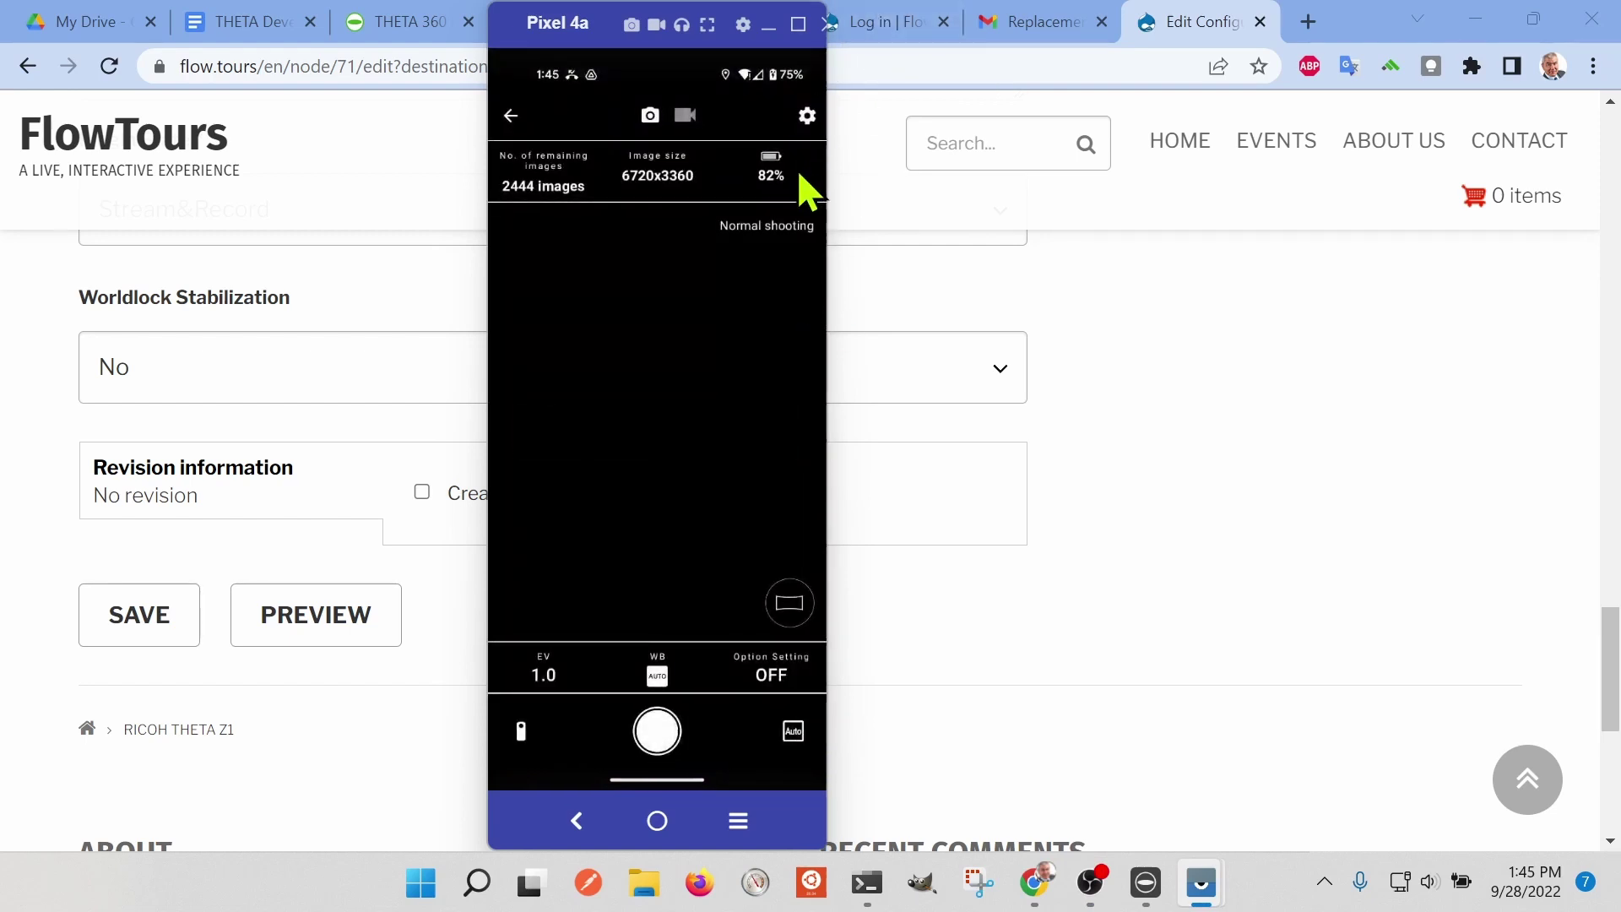
left_click(806, 114)
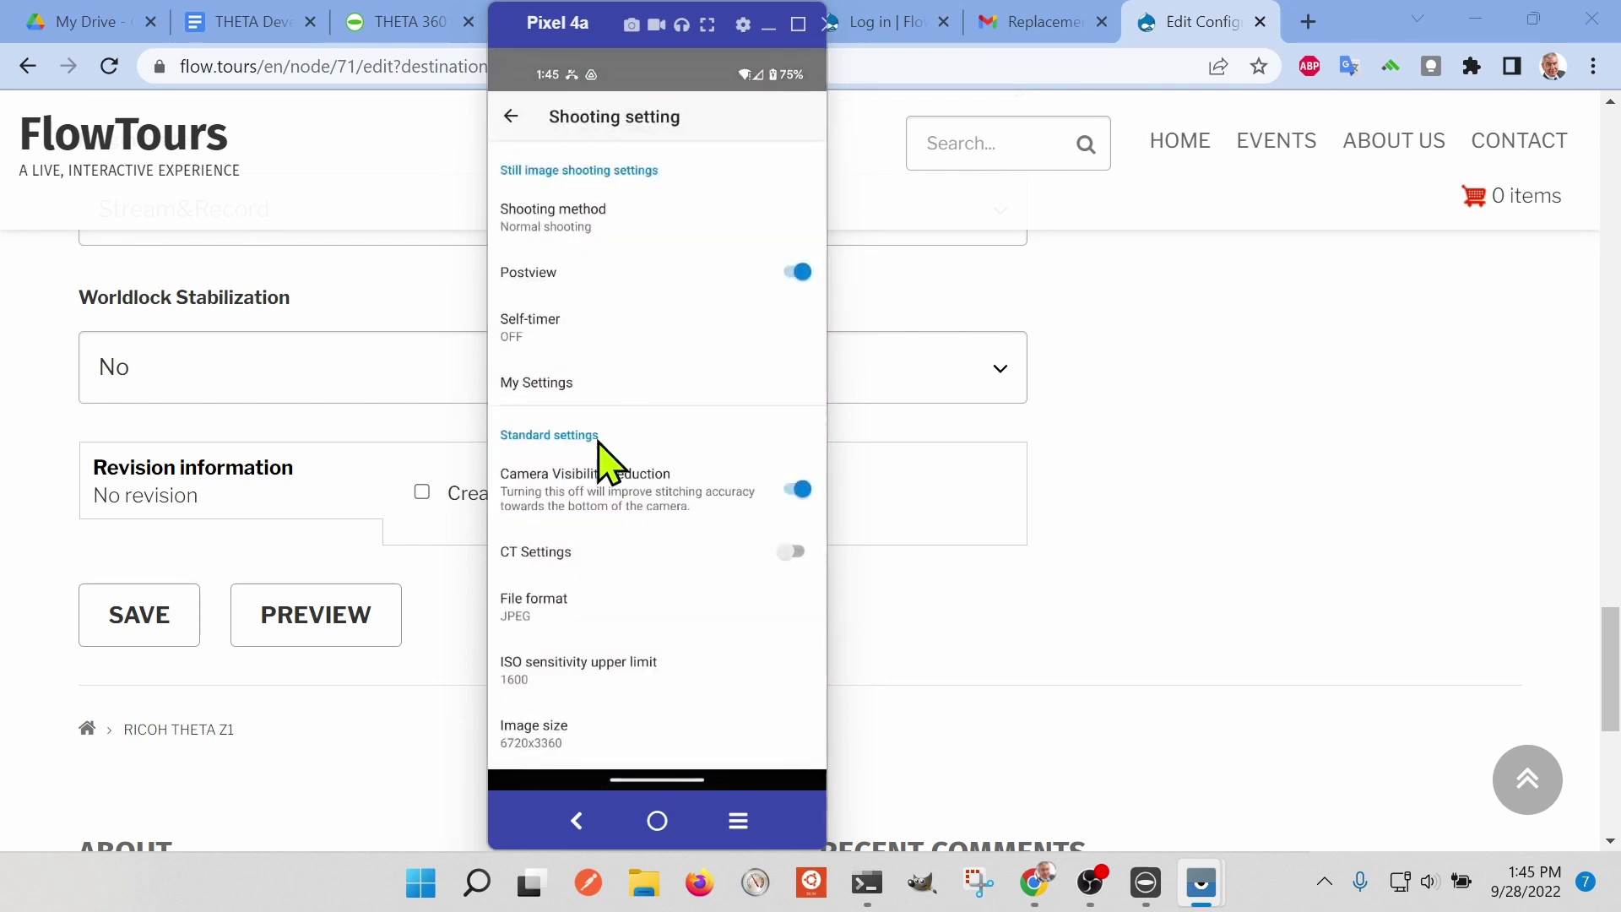
scroll(616, 709, "down", 3)
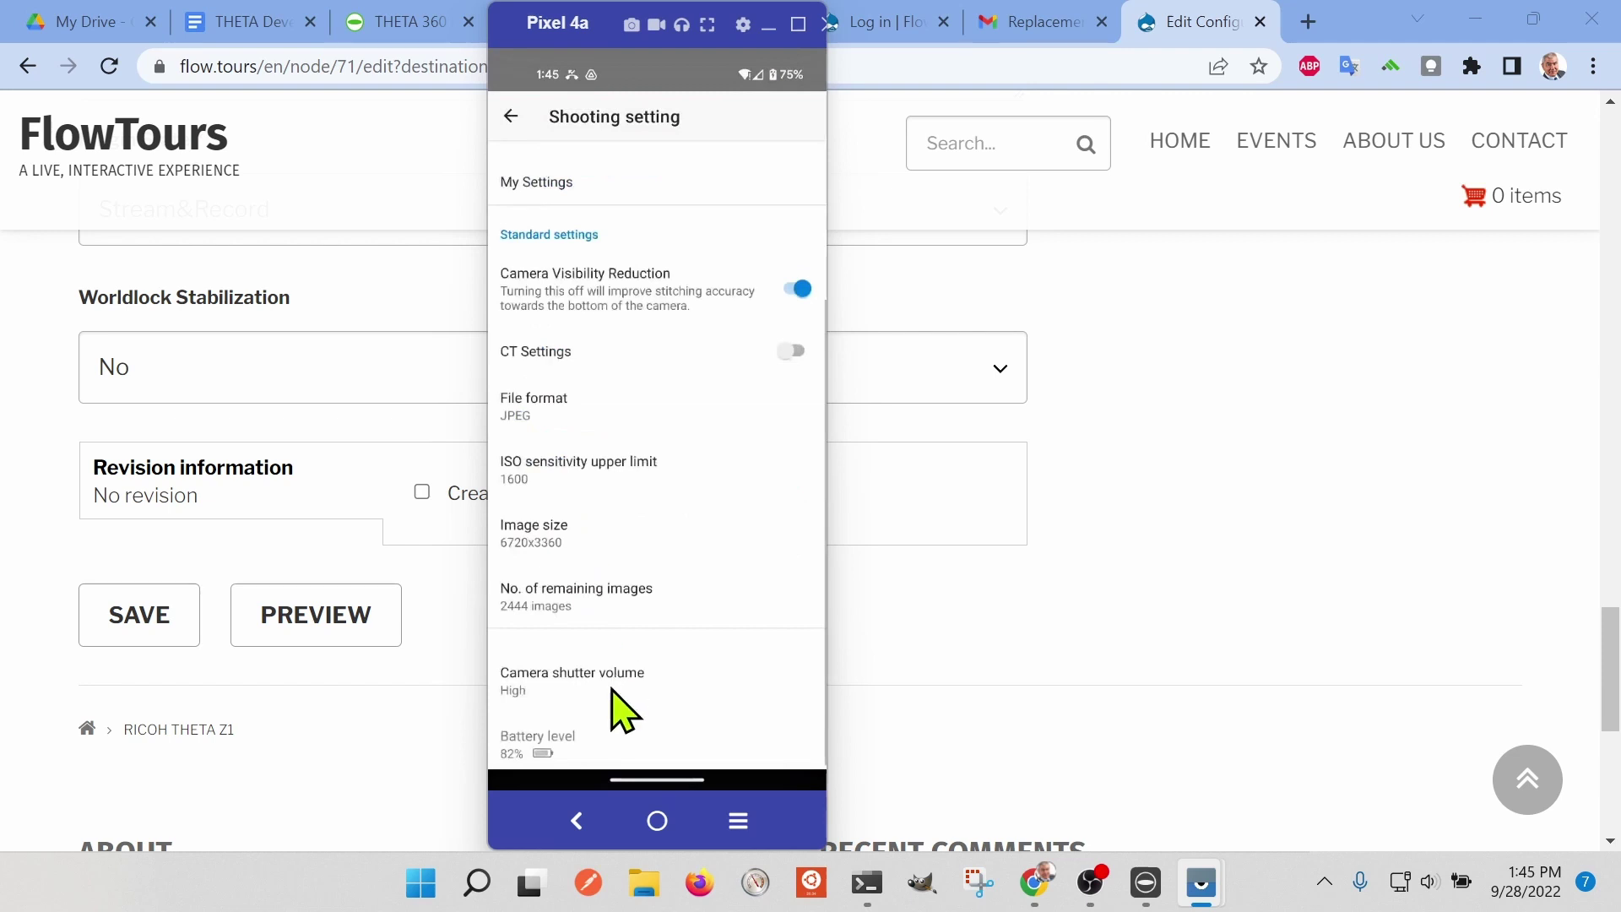
Return to the shooting screen and show the Cam images list.
left_click(574, 820)
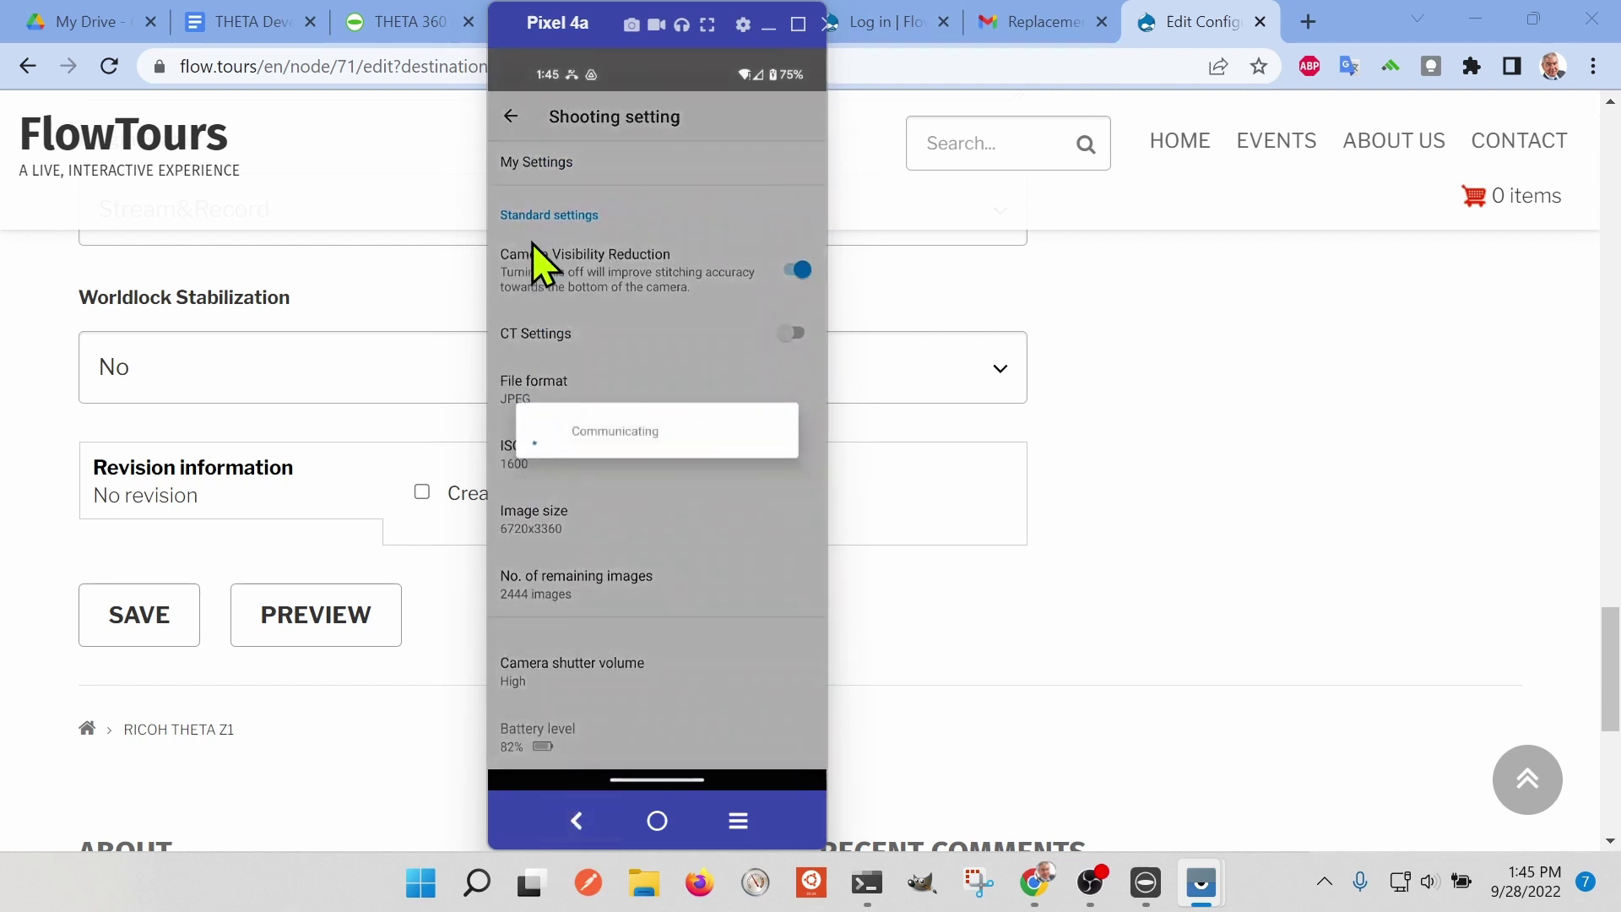
left_click(528, 123)
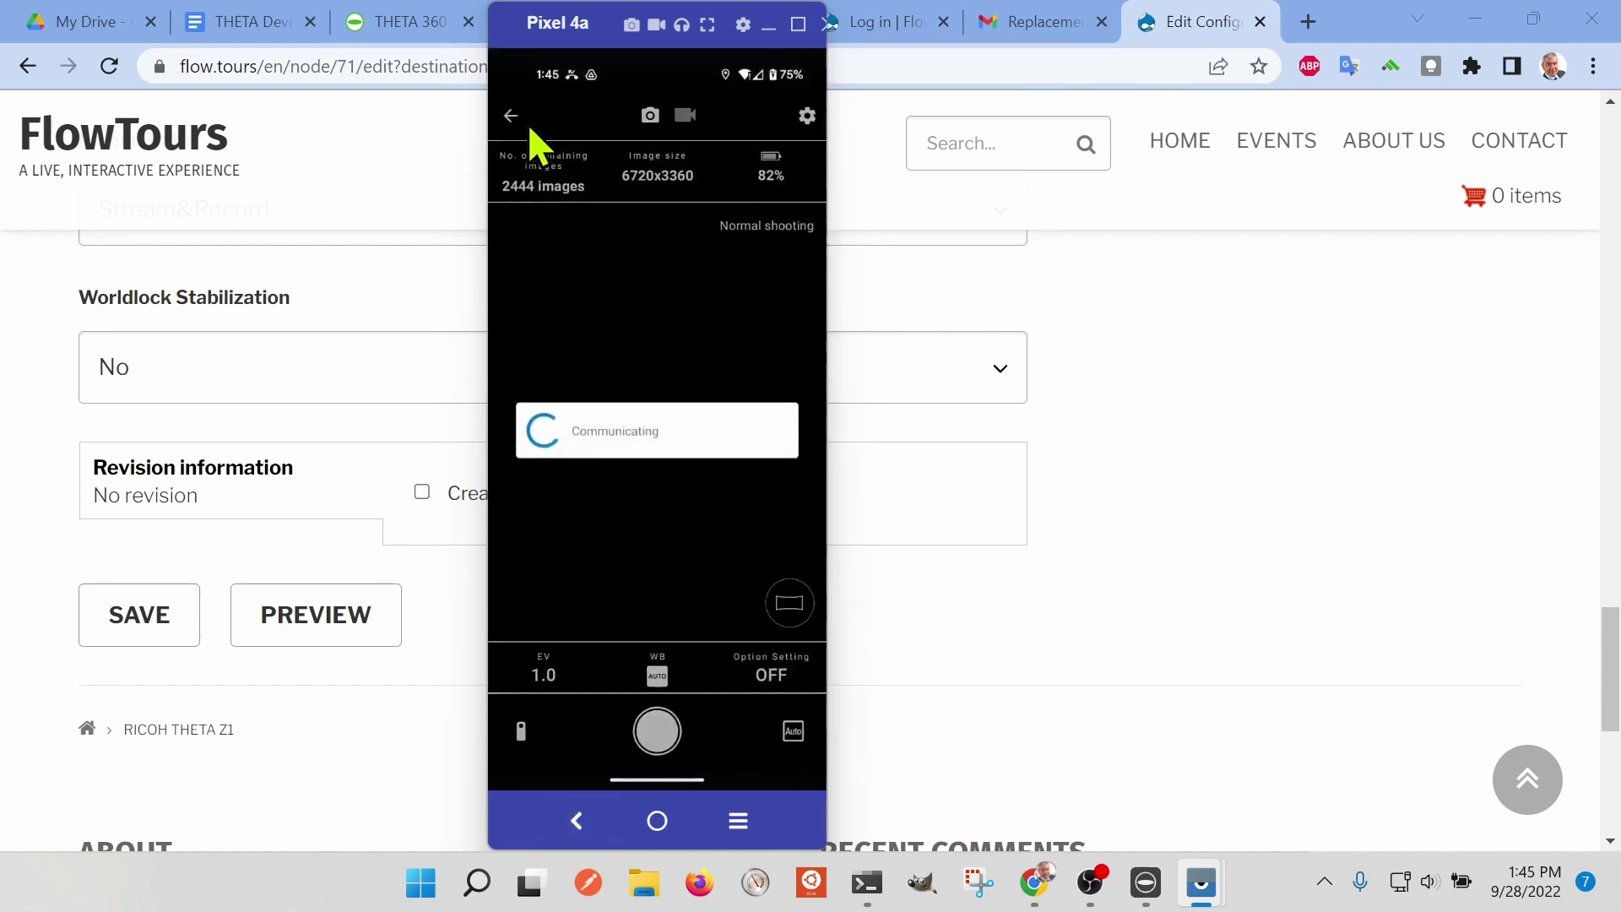
left_click(522, 732)
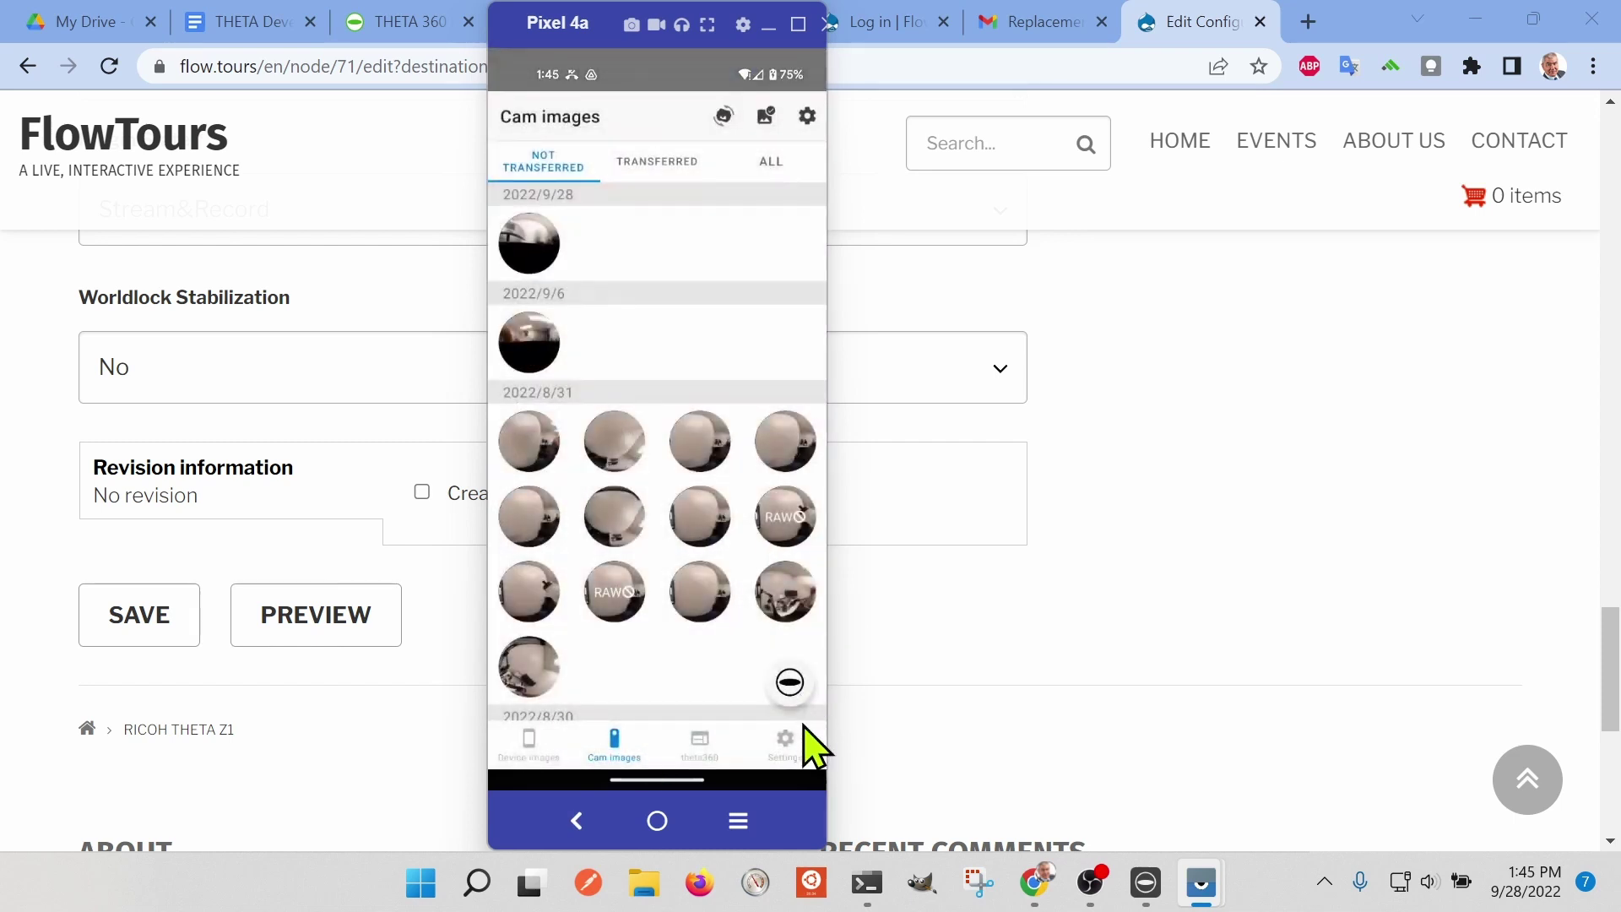
Go to the camera's wireless LAN client mode settings and view the saved access points.
left_click(783, 743)
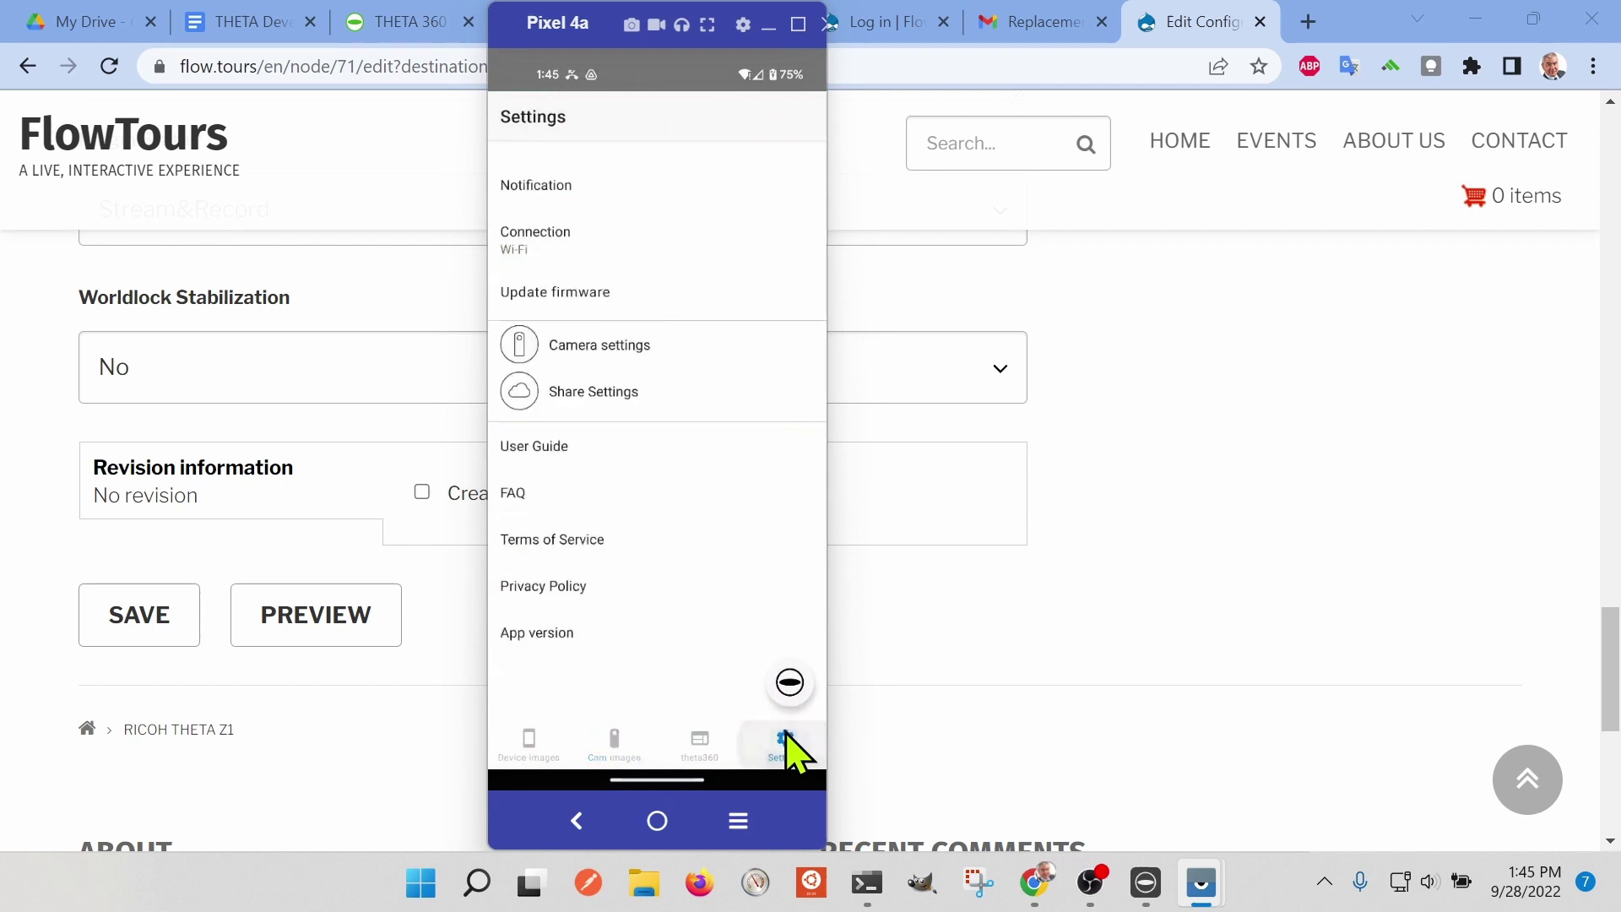
left_click(638, 357)
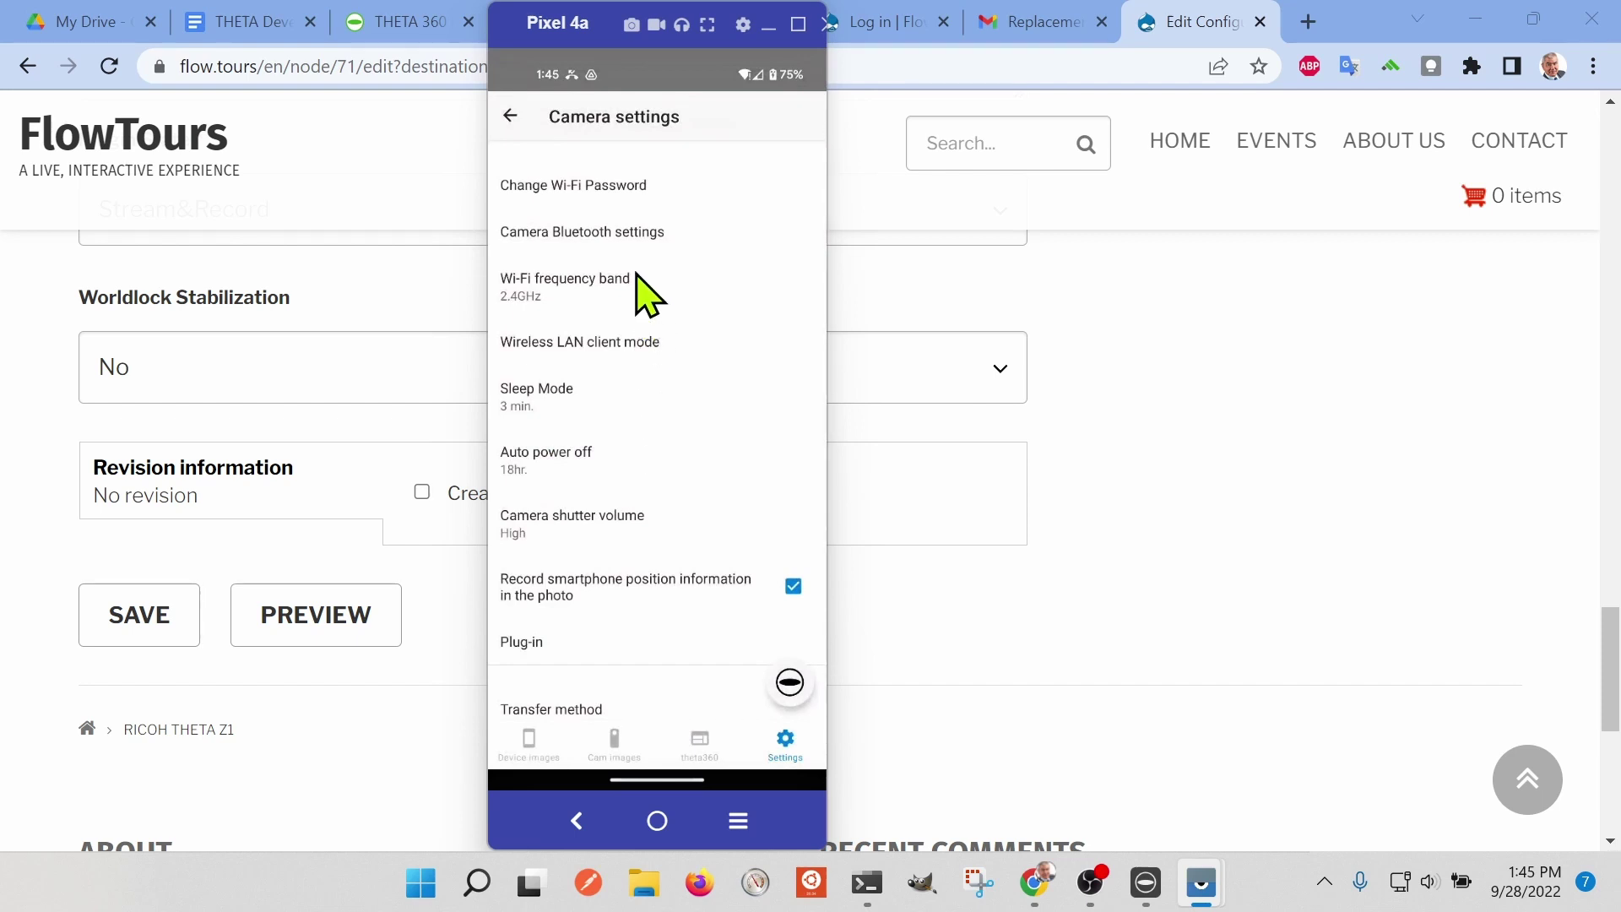
left_click(620, 343)
left_click(606, 168)
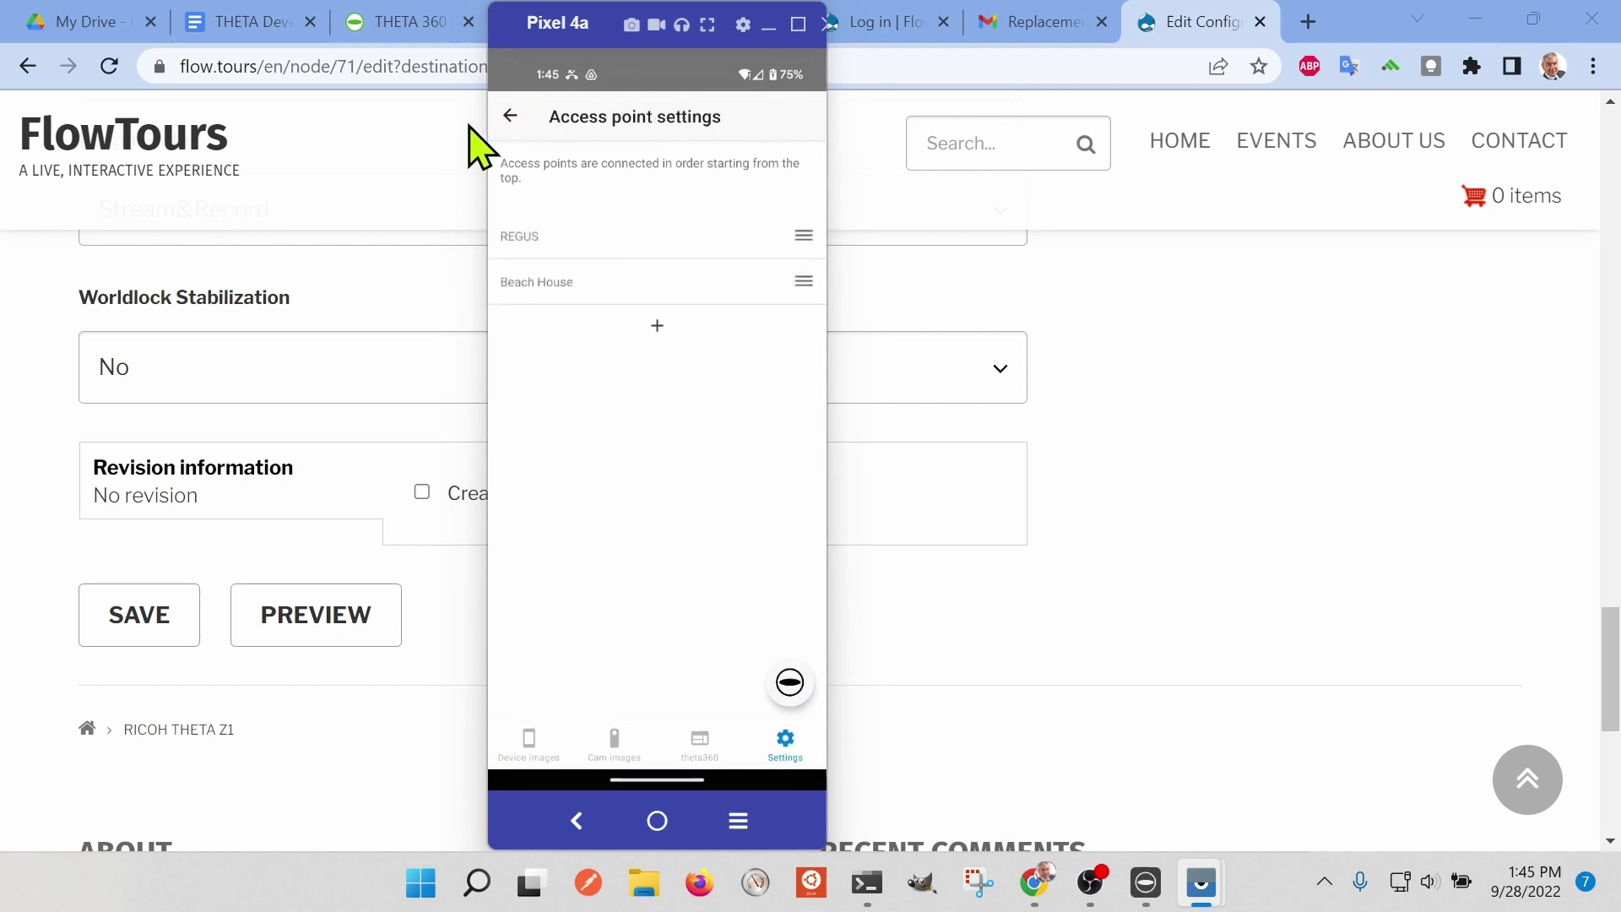
left_click(511, 116)
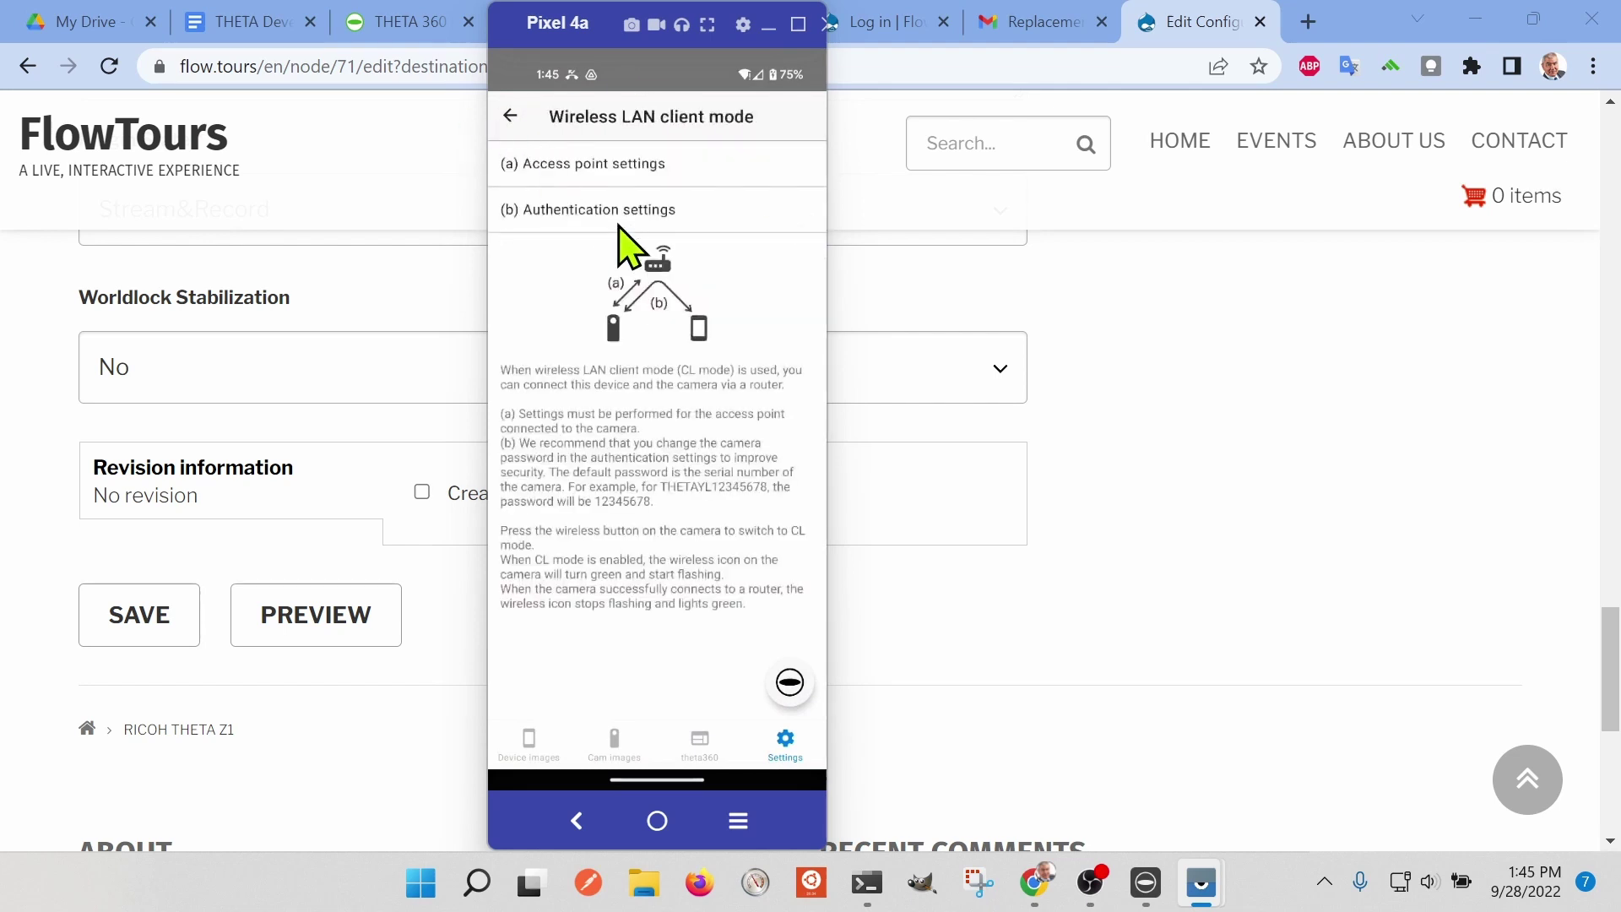
Set the REGUS access point's security to WPA/WPA2 PSK.
left_click(645, 165)
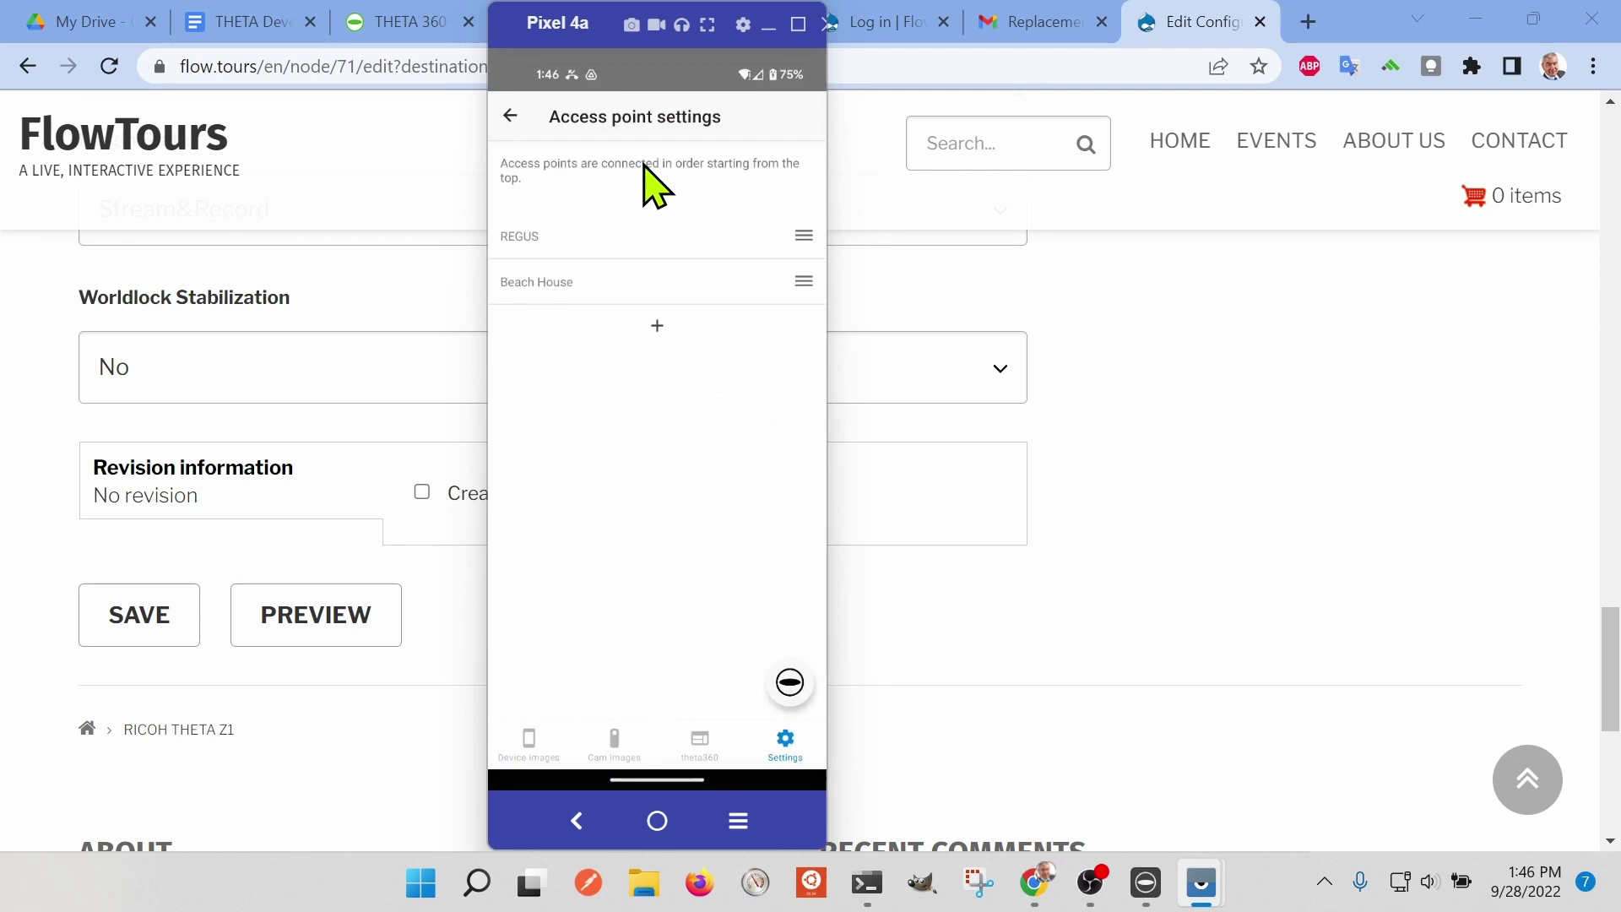
left_click(540, 237)
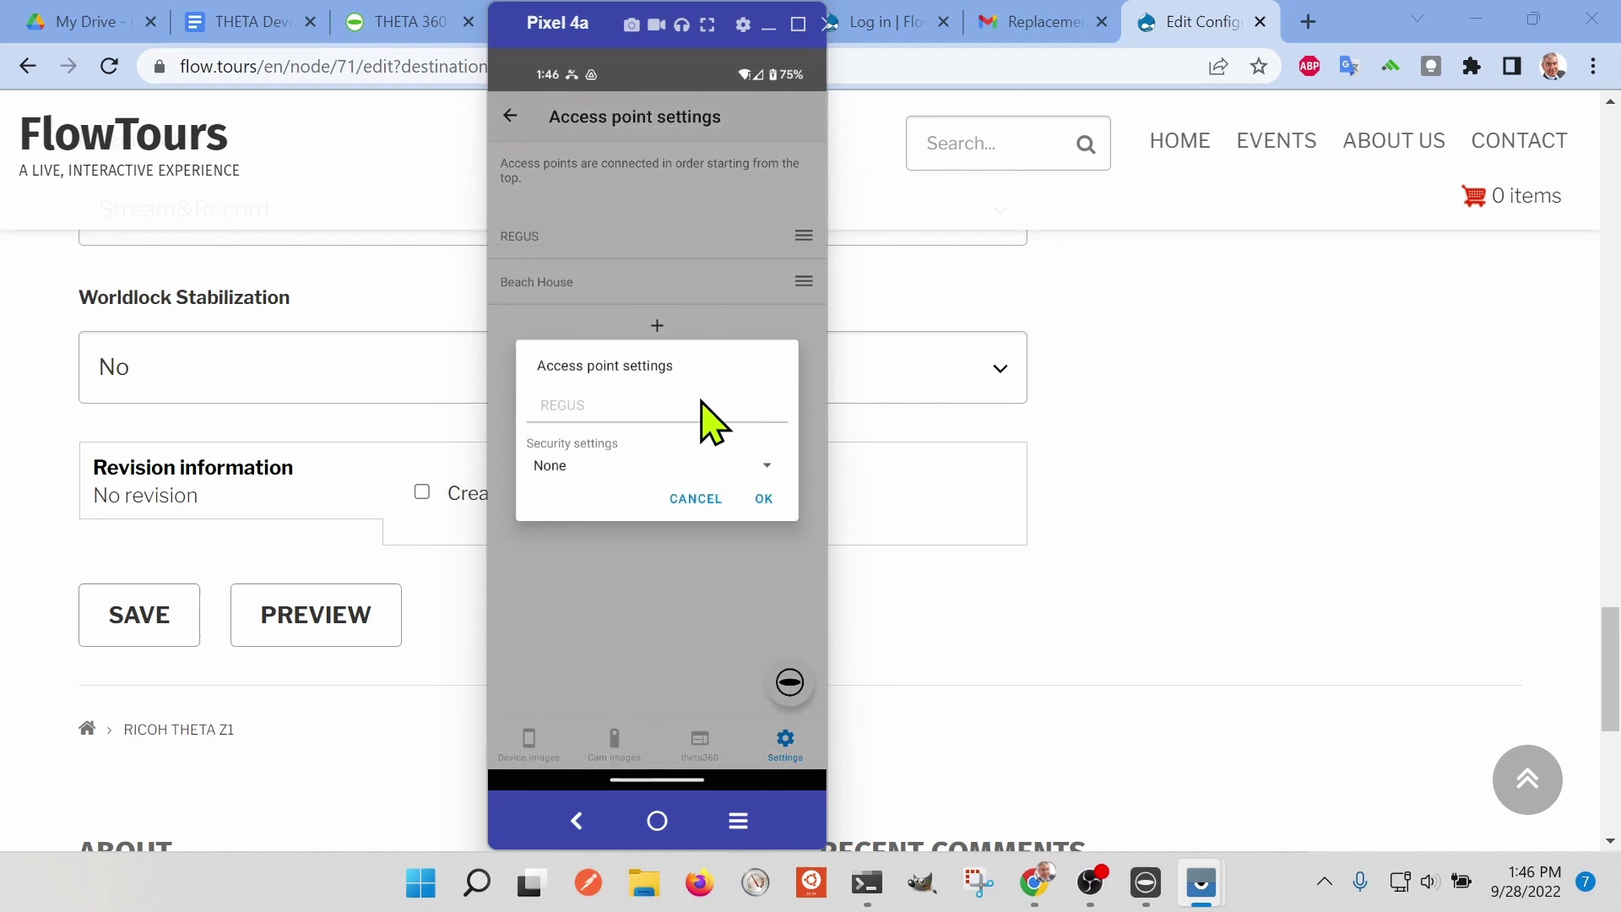
left_click(749, 473)
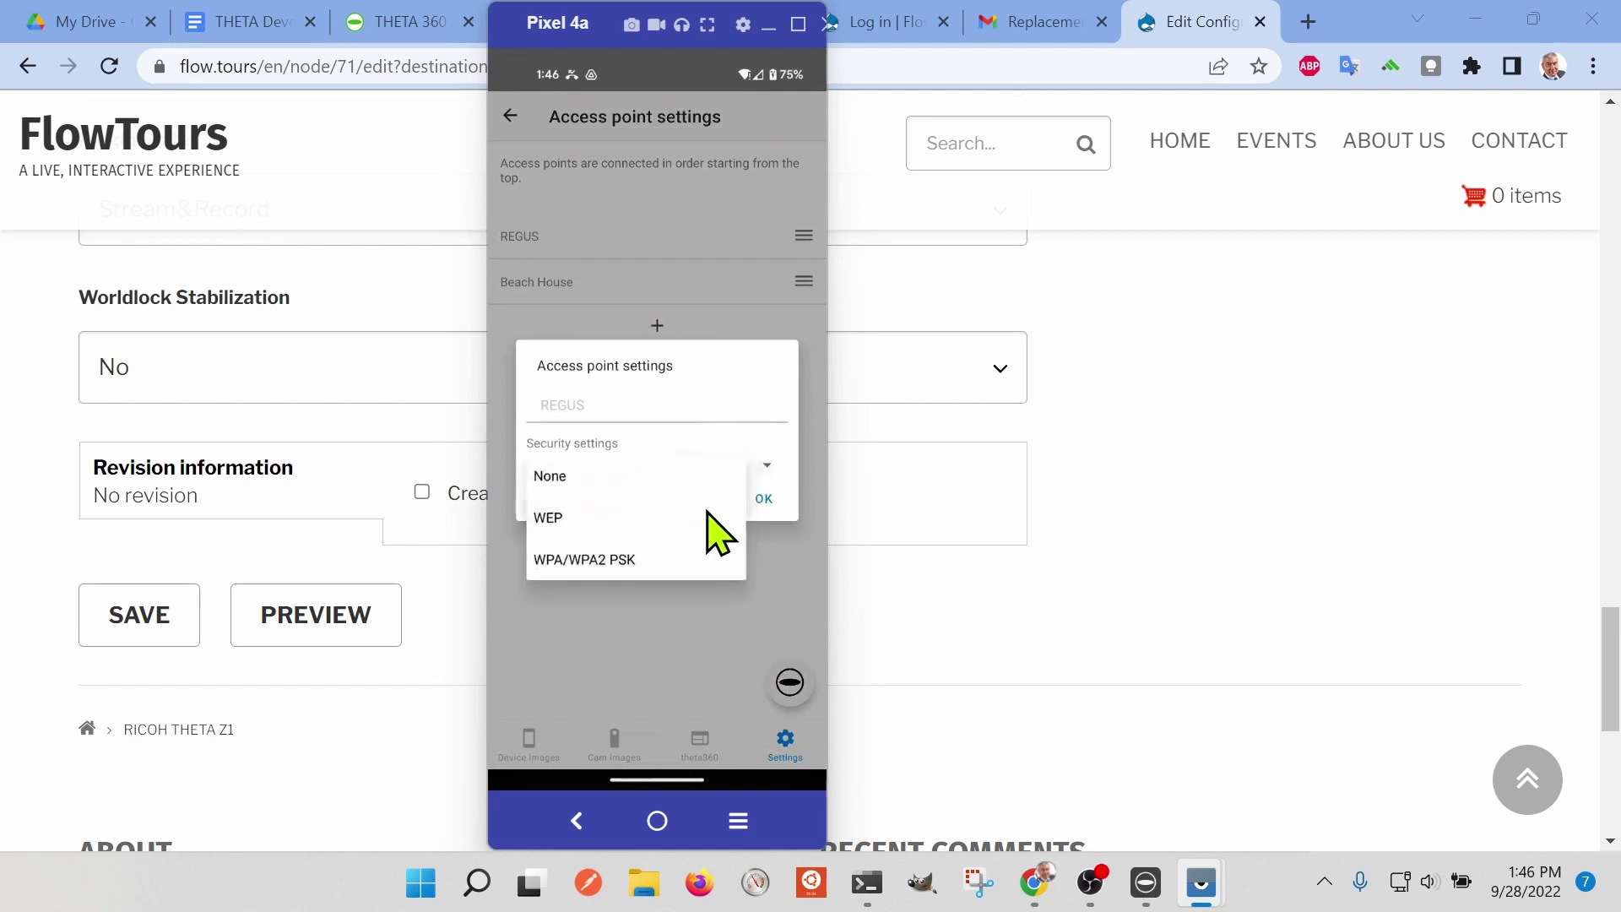
left_click(686, 566)
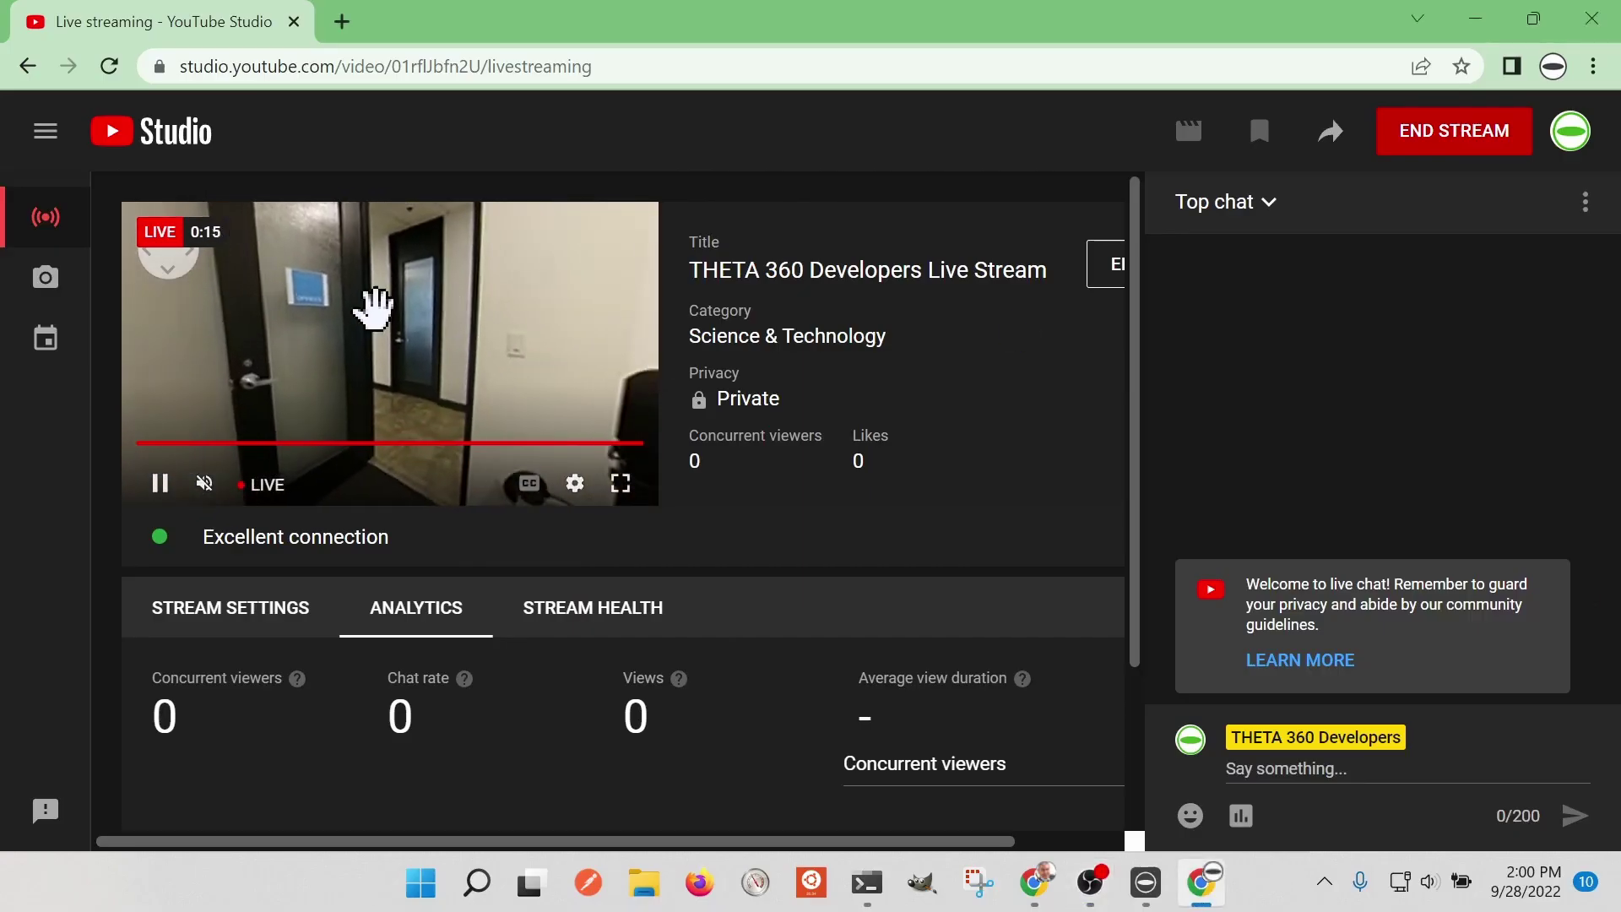
Pan the 360° live preview toward the office door, then the desk, in full screen.
left_click_drag(408, 320, 490, 431)
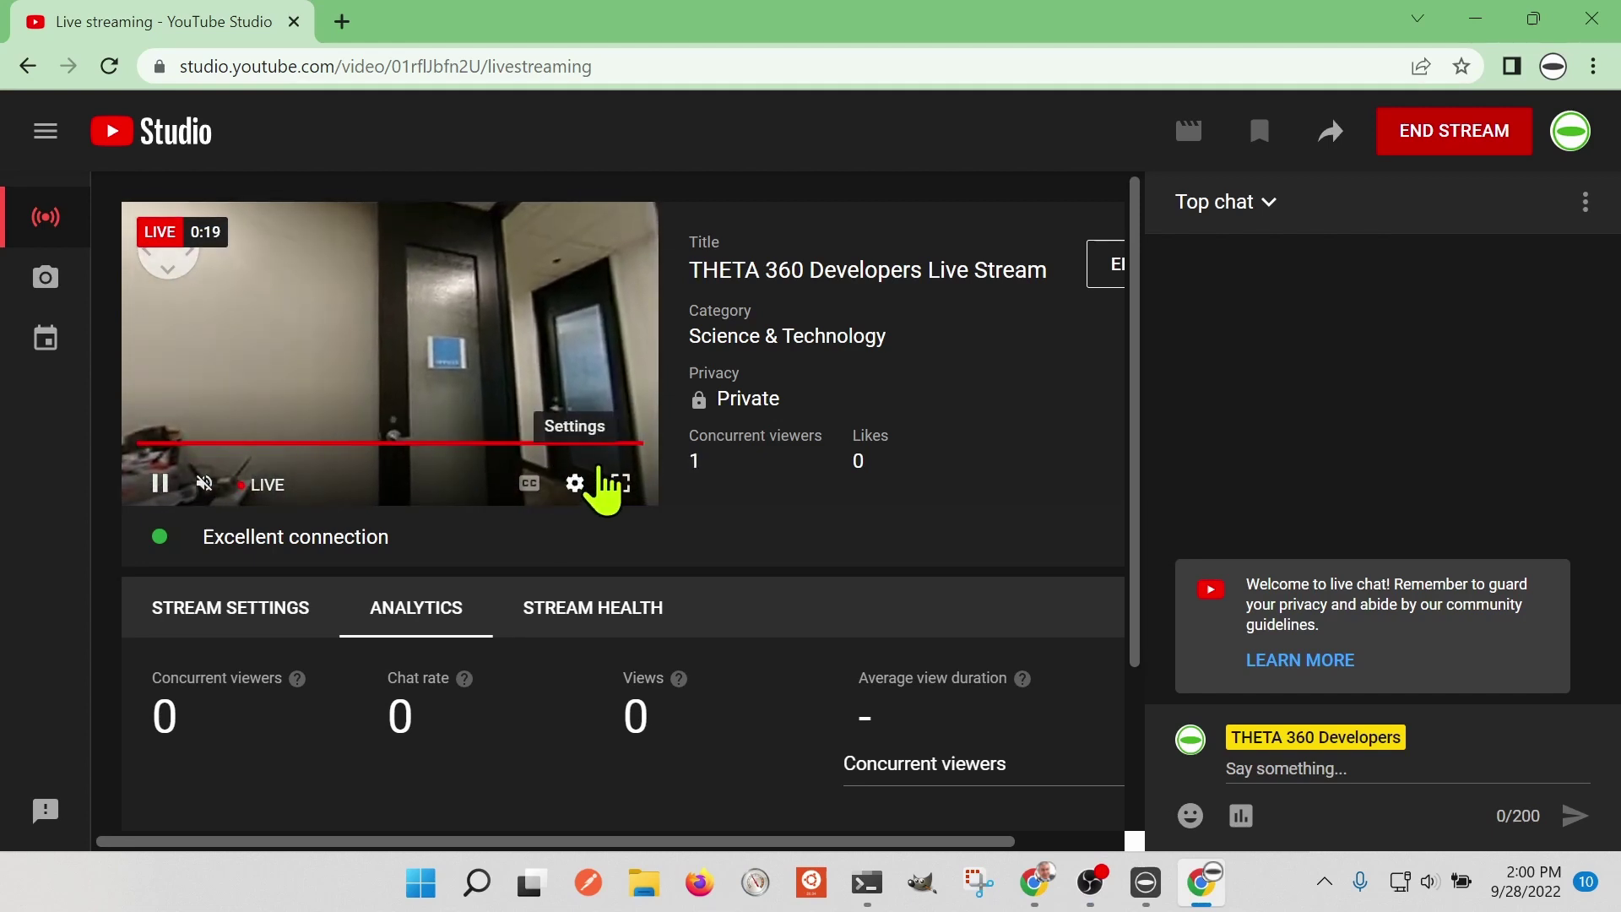
left_click(621, 484)
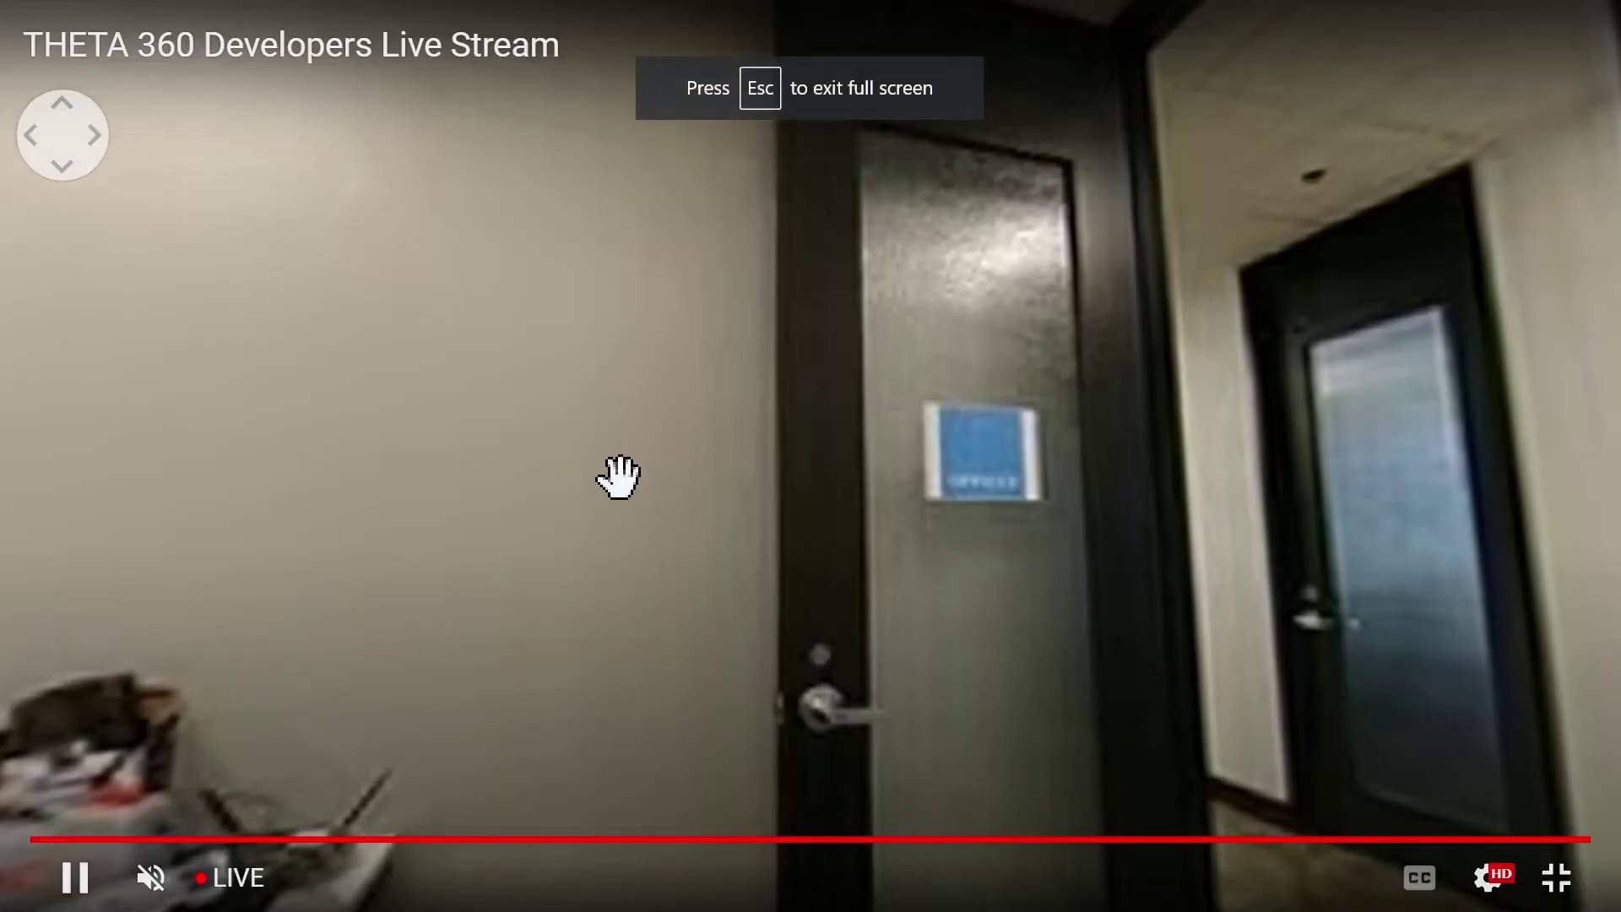
left_click_drag(889, 479, 506, 442)
left_click_drag(1137, 496, 756, 482)
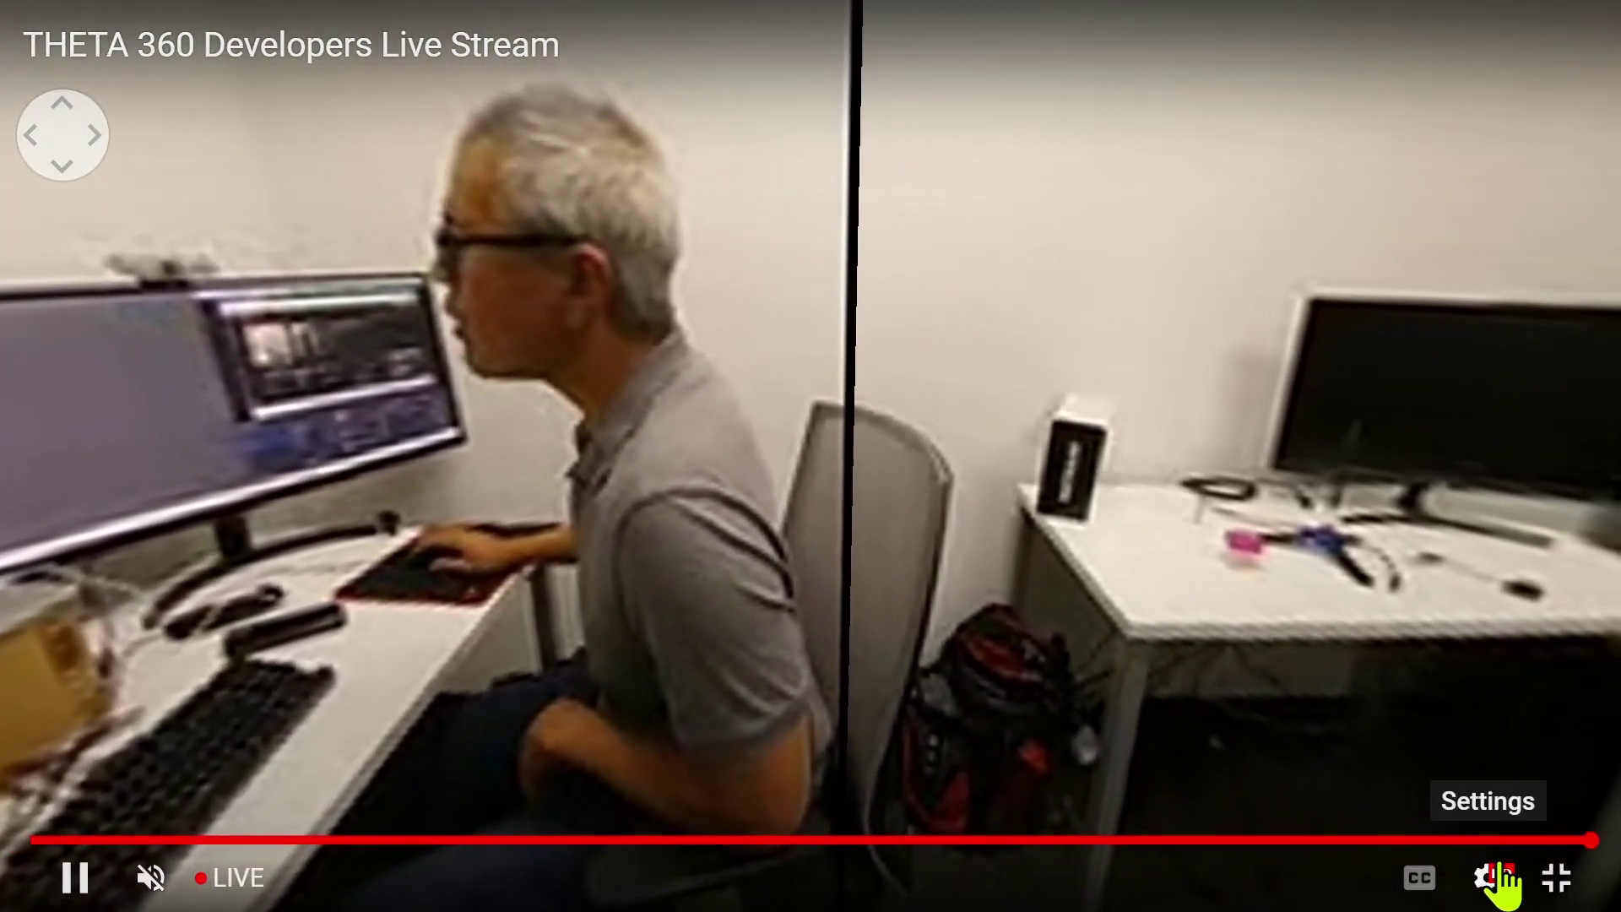
Set the stream's playback quality to 2160s (4K).
left_click(1499, 879)
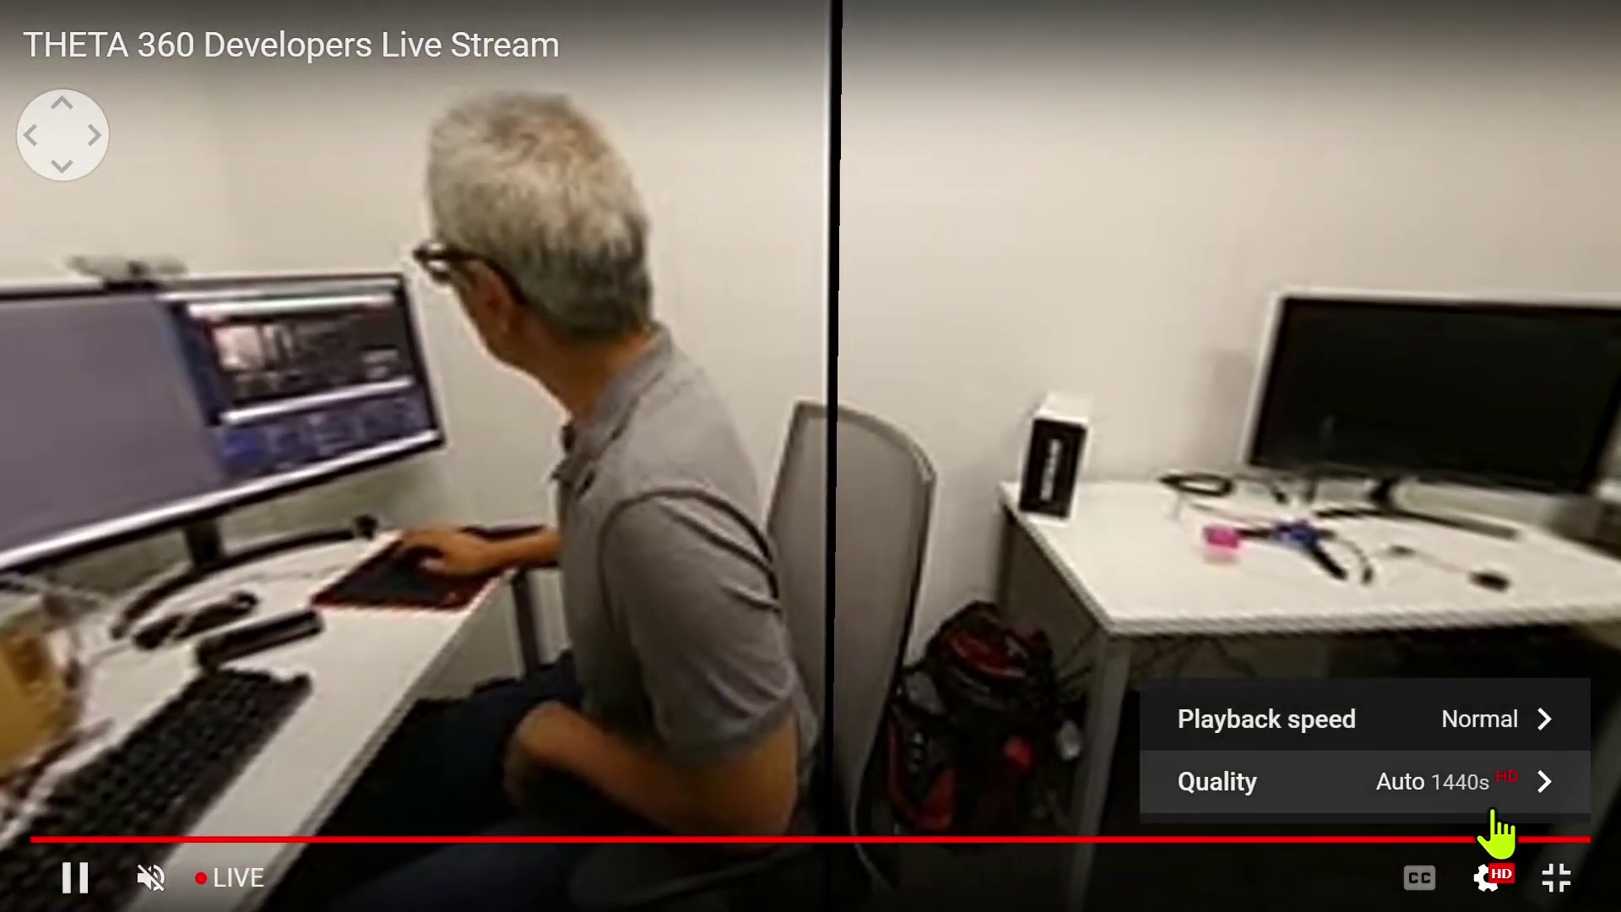
left_click(1477, 778)
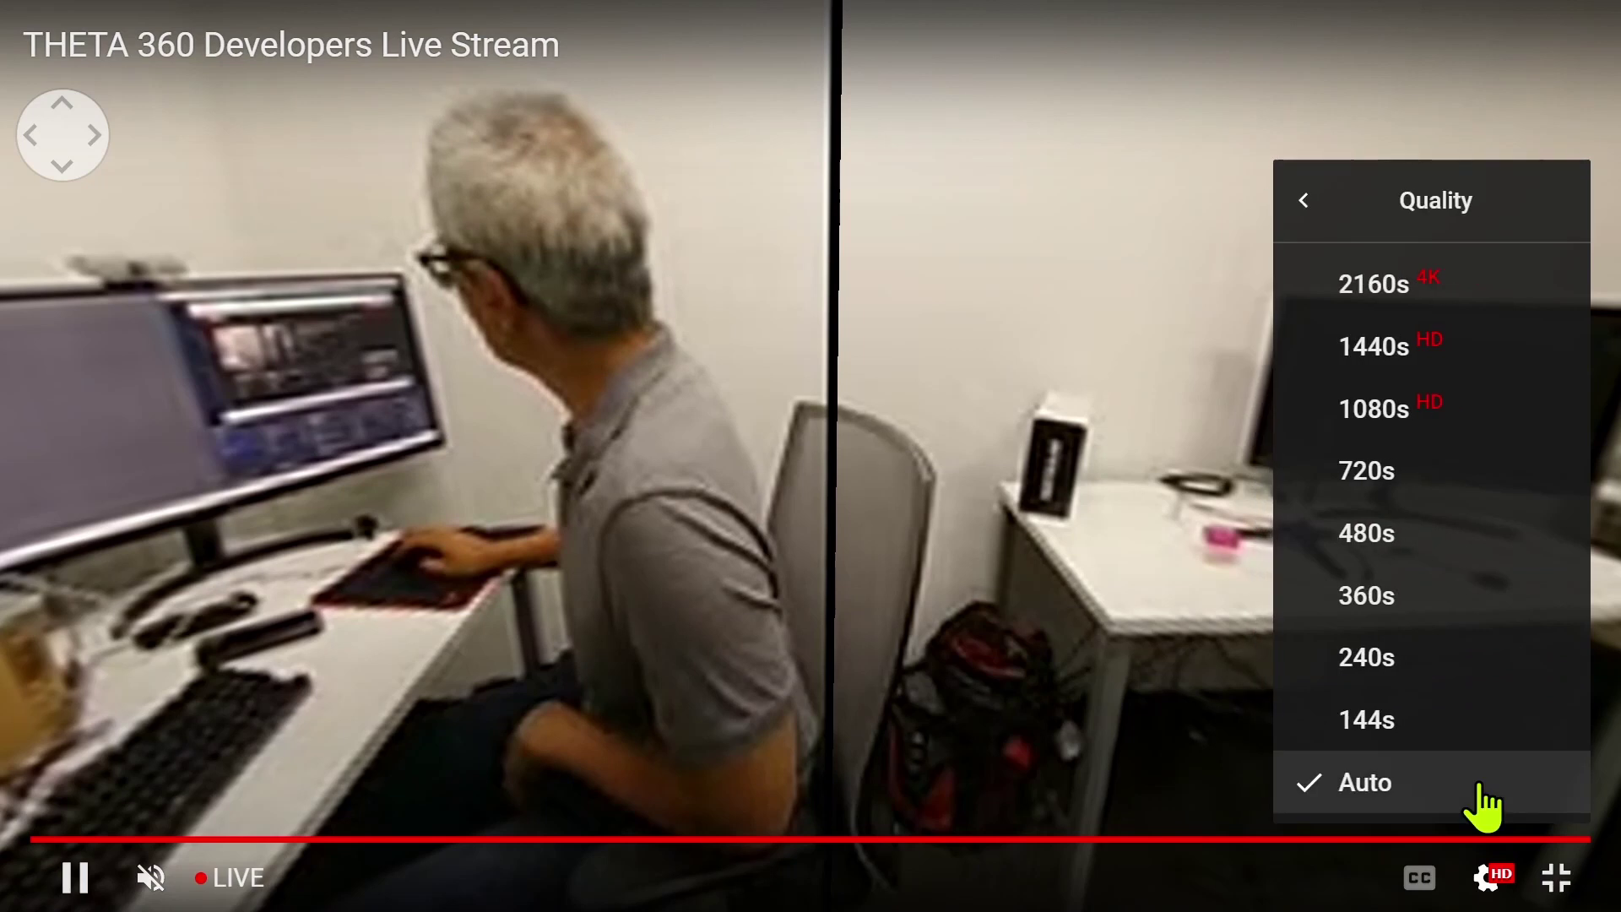
left_click(1427, 289)
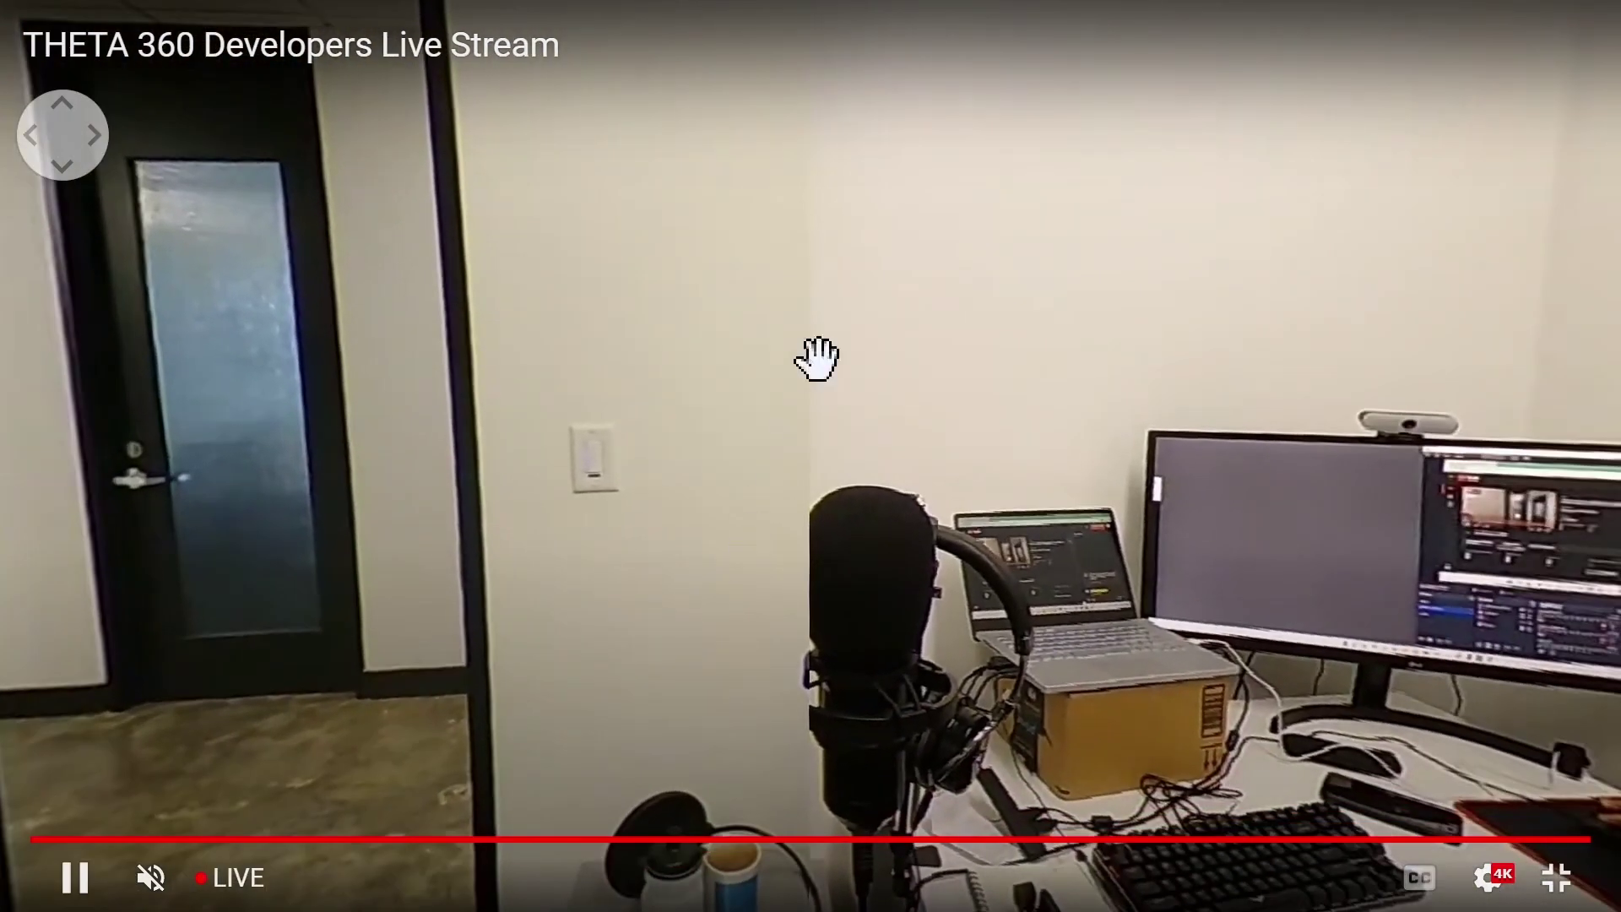
Pan the 360° view past the seated man and NETGEAR box to the second and third desks.
left_click_drag(948, 362, 468, 376)
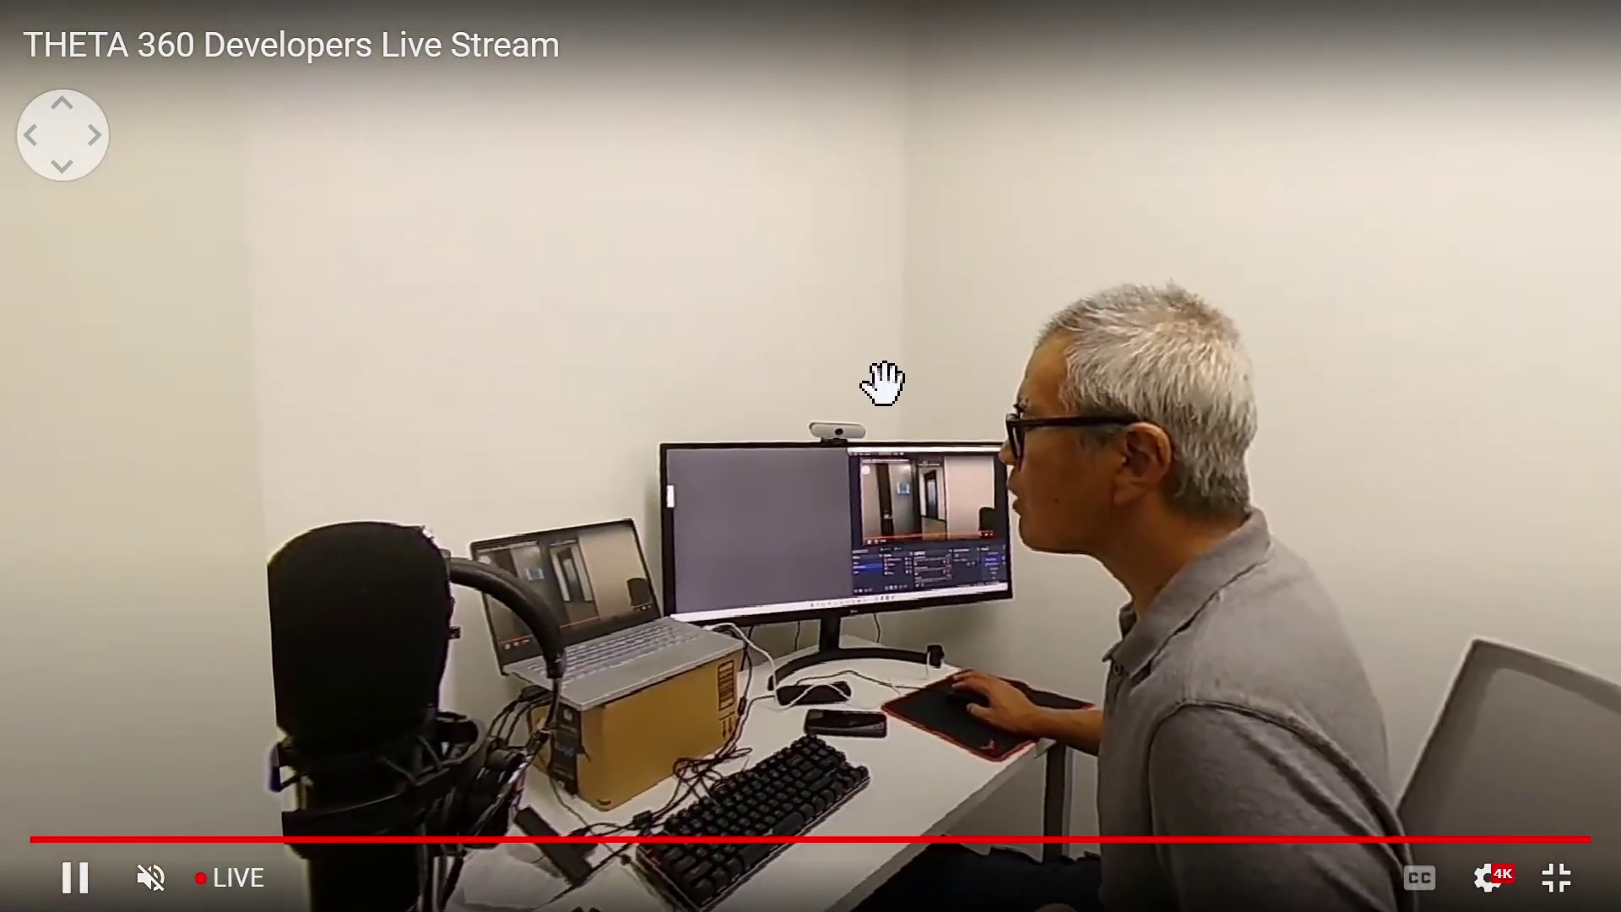
left_click_drag(879, 380, 709, 369)
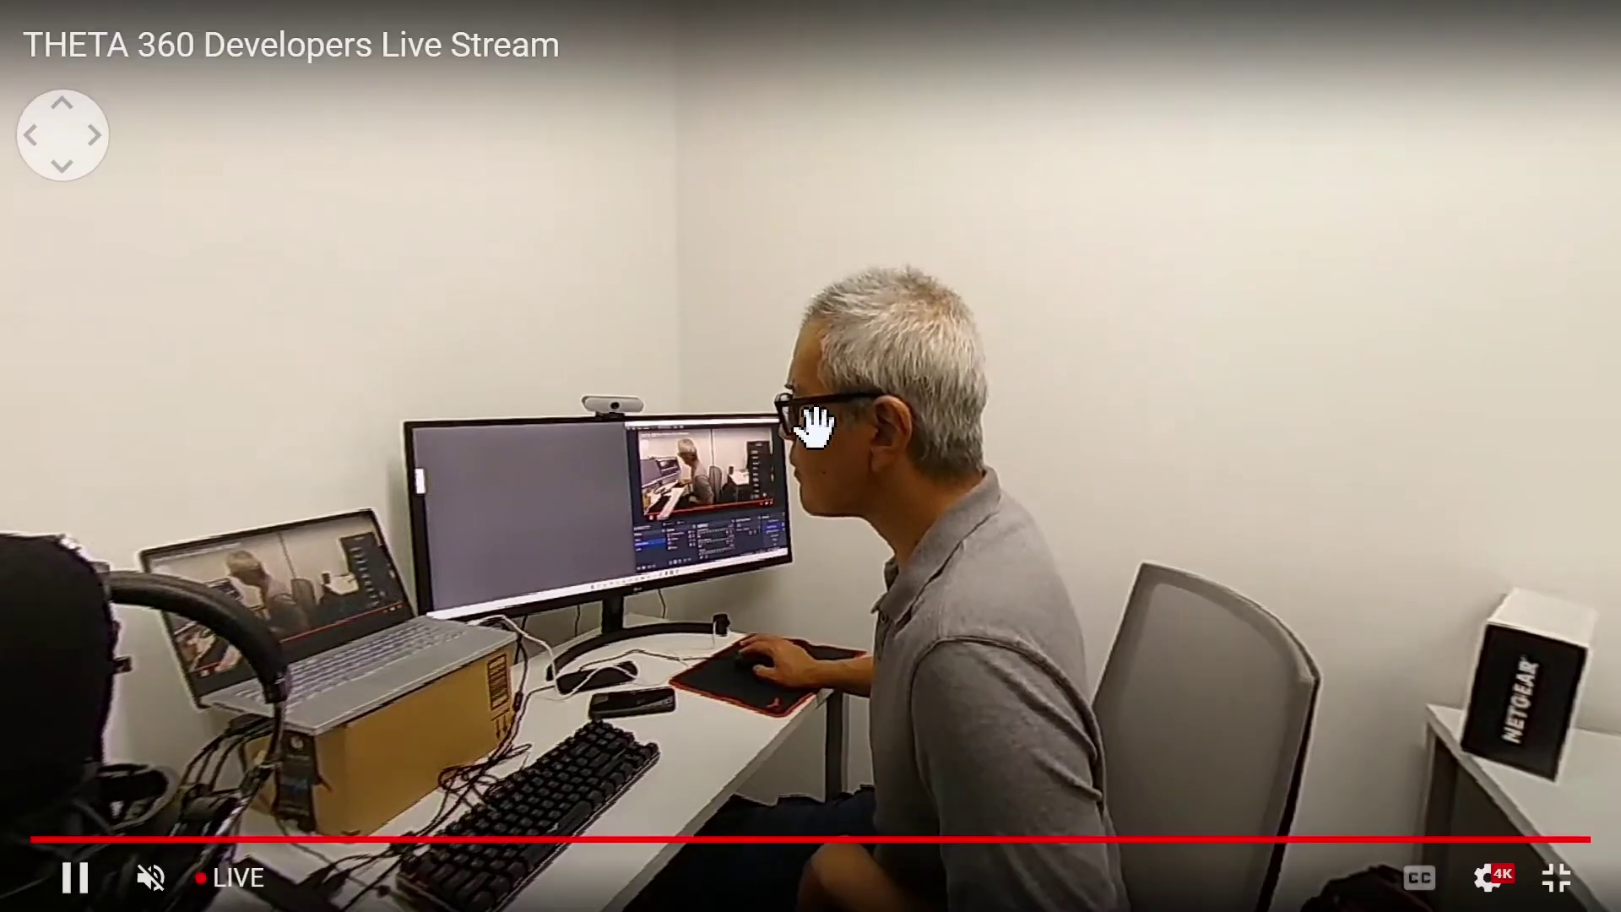
left_click_drag(872, 447, 687, 423)
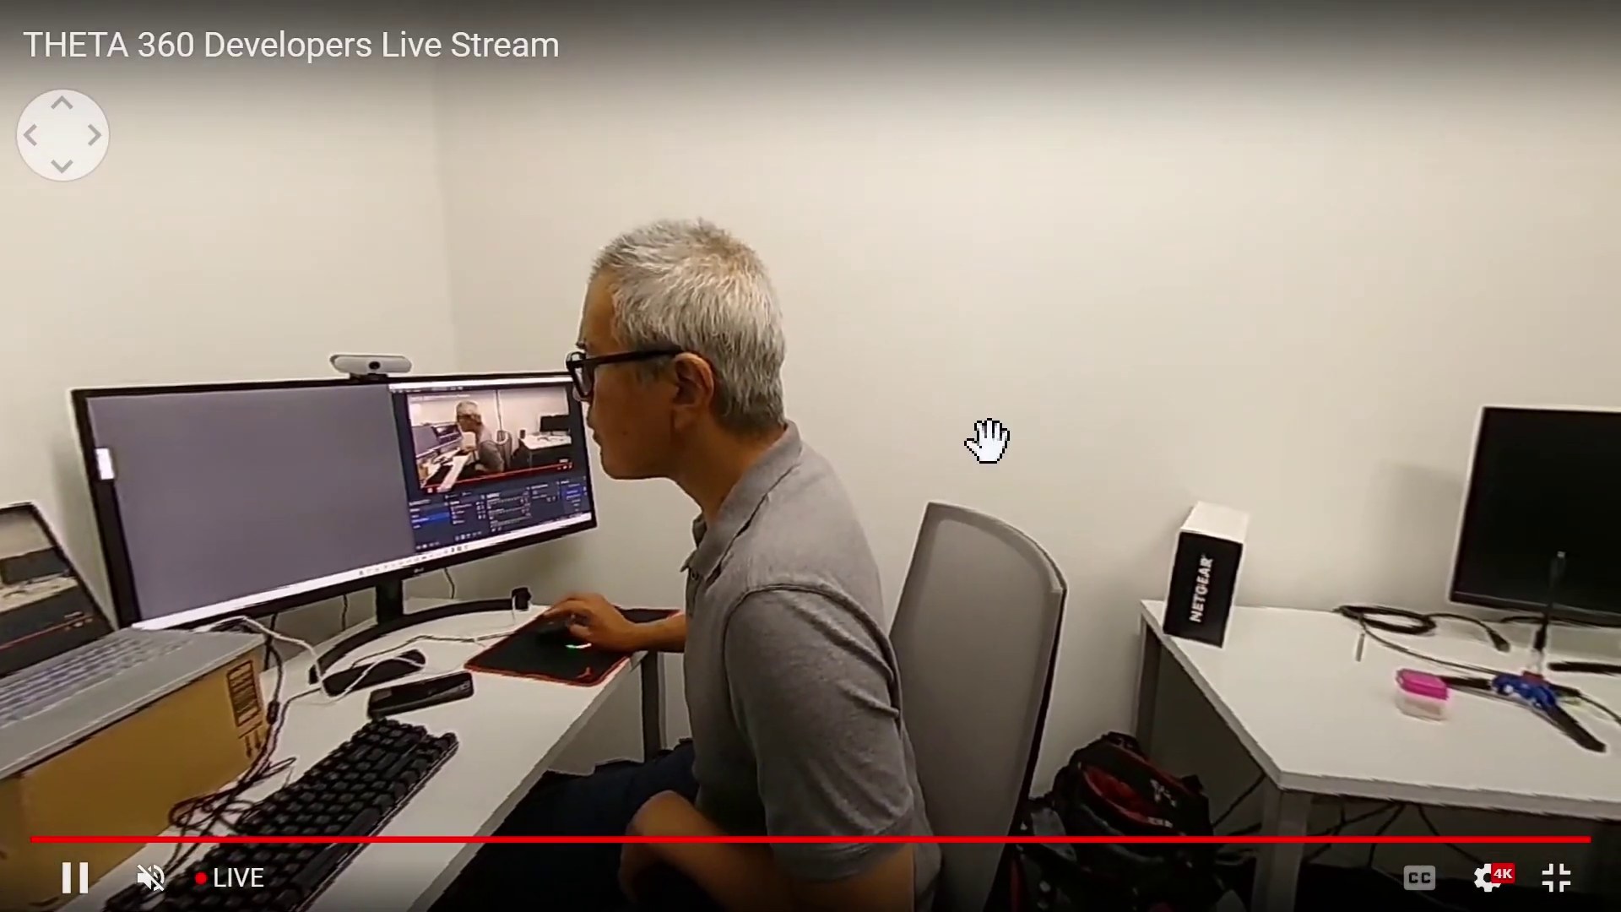
left_click_drag(1023, 439, 923, 442)
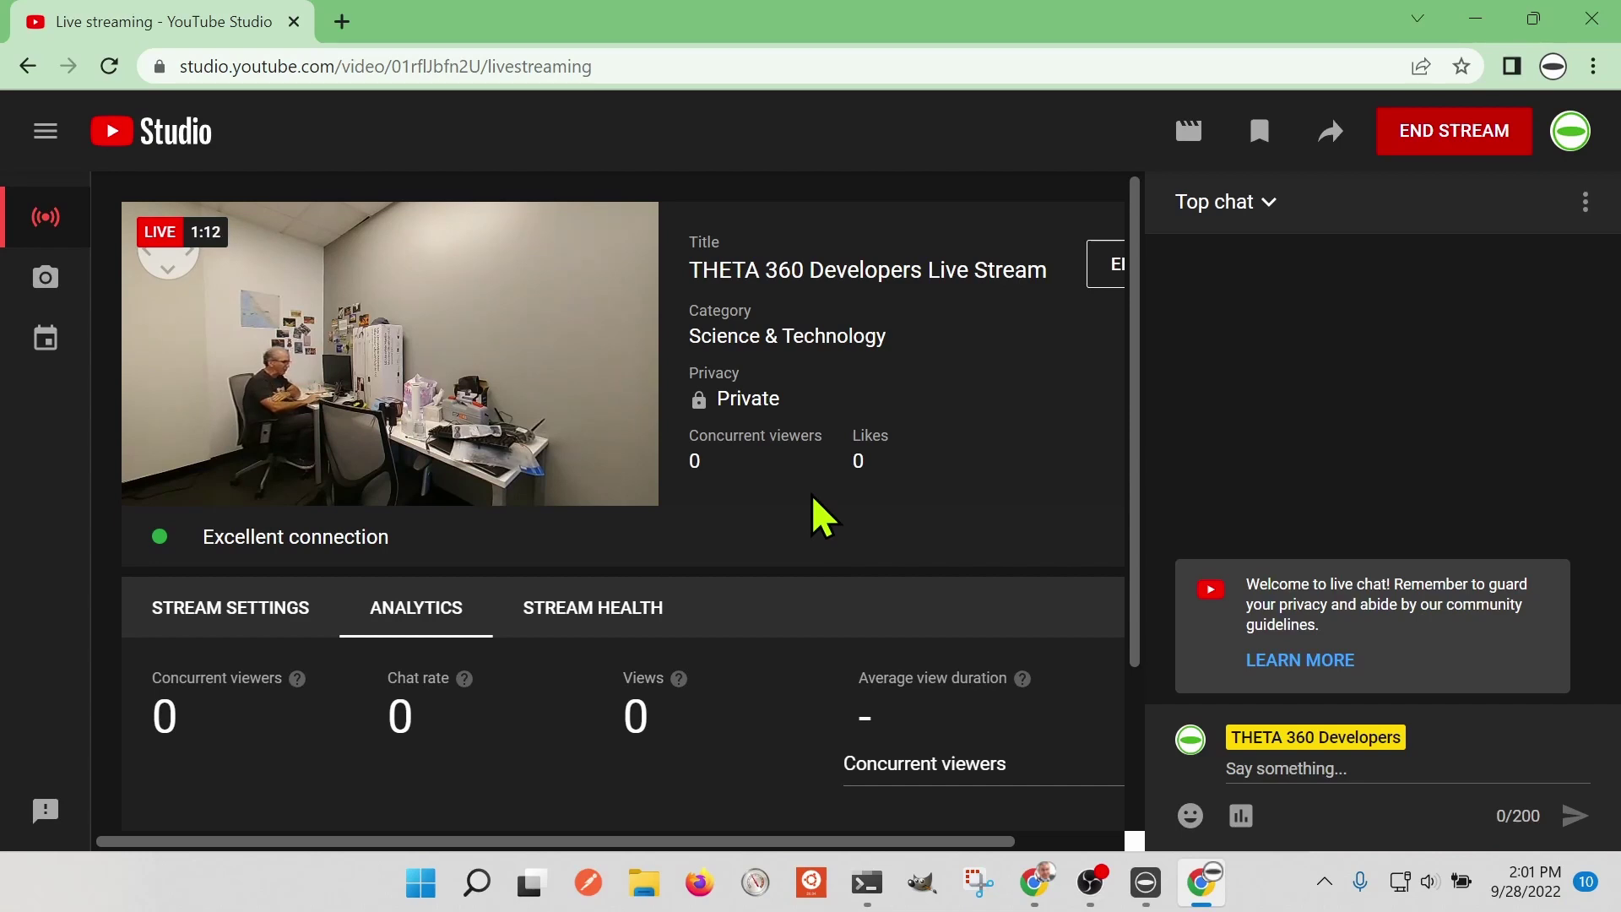
Check STREAM HEALTH, then pan the 360° view across ceiling, wall, desks and seated man.
scroll(820, 515, "down", 2)
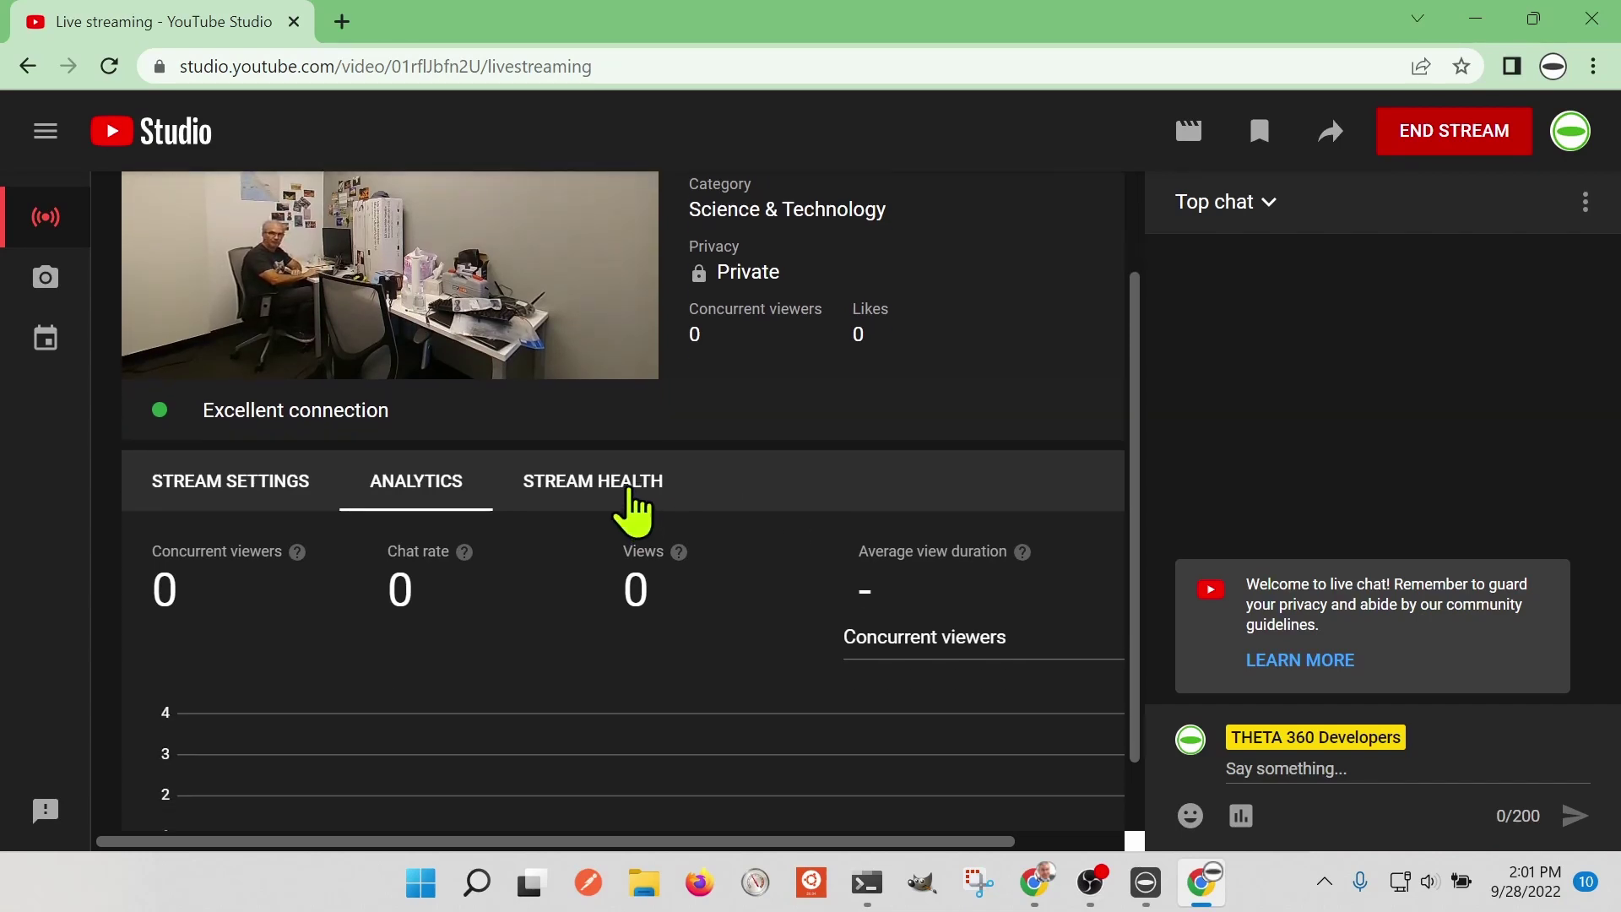
left_click(631, 507)
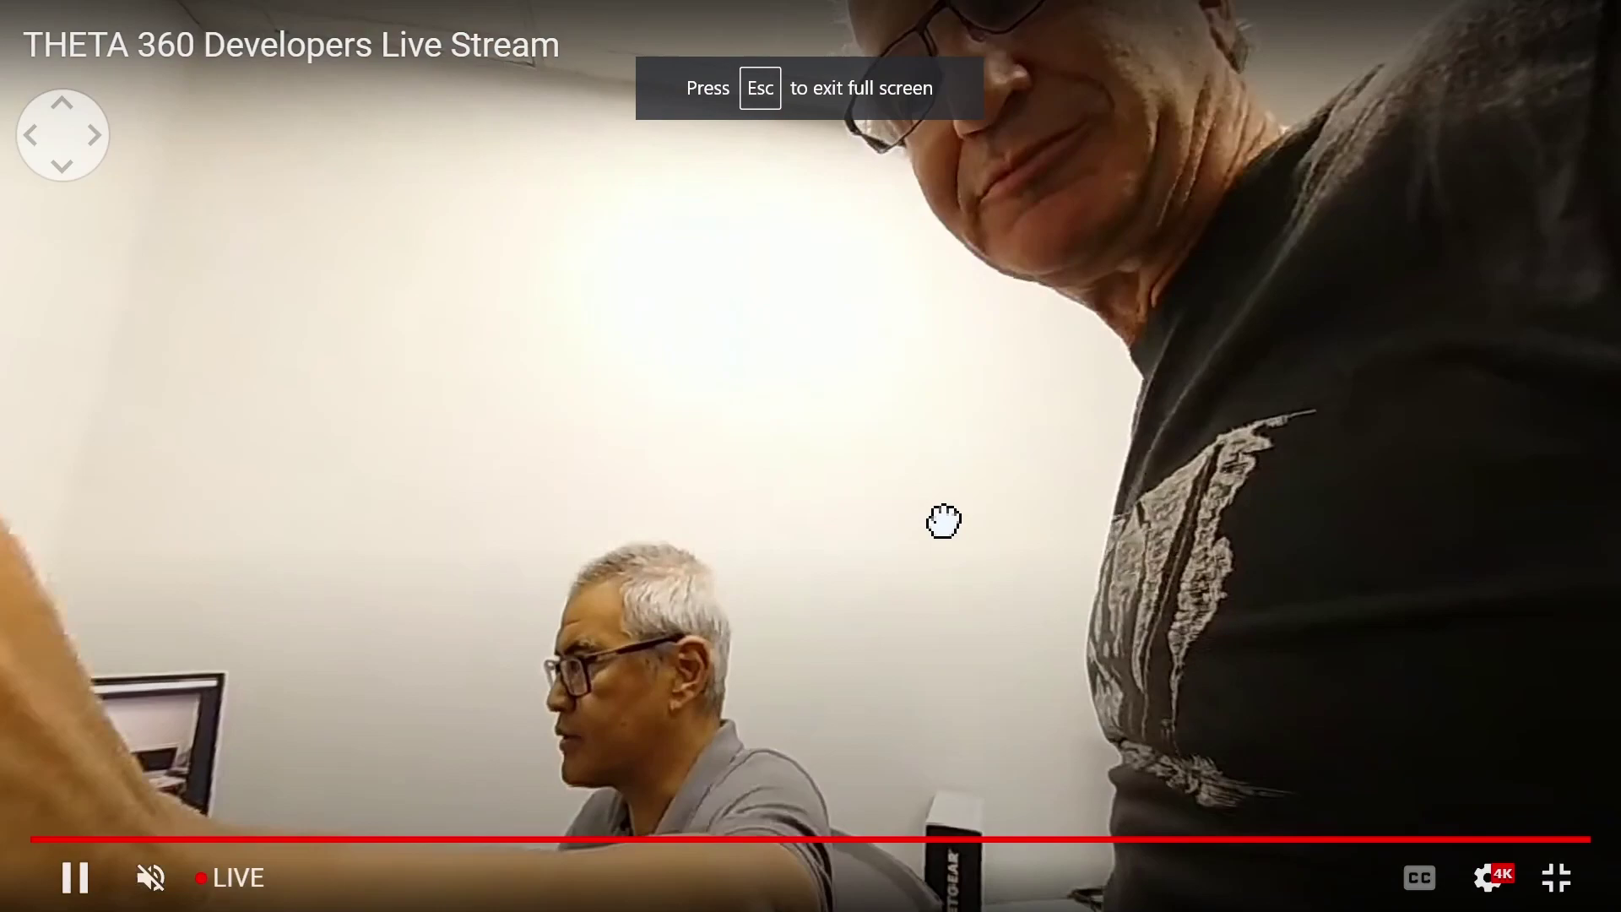
left_click_drag(943, 521, 436, 581)
left_click_drag(483, 505, 597, 452)
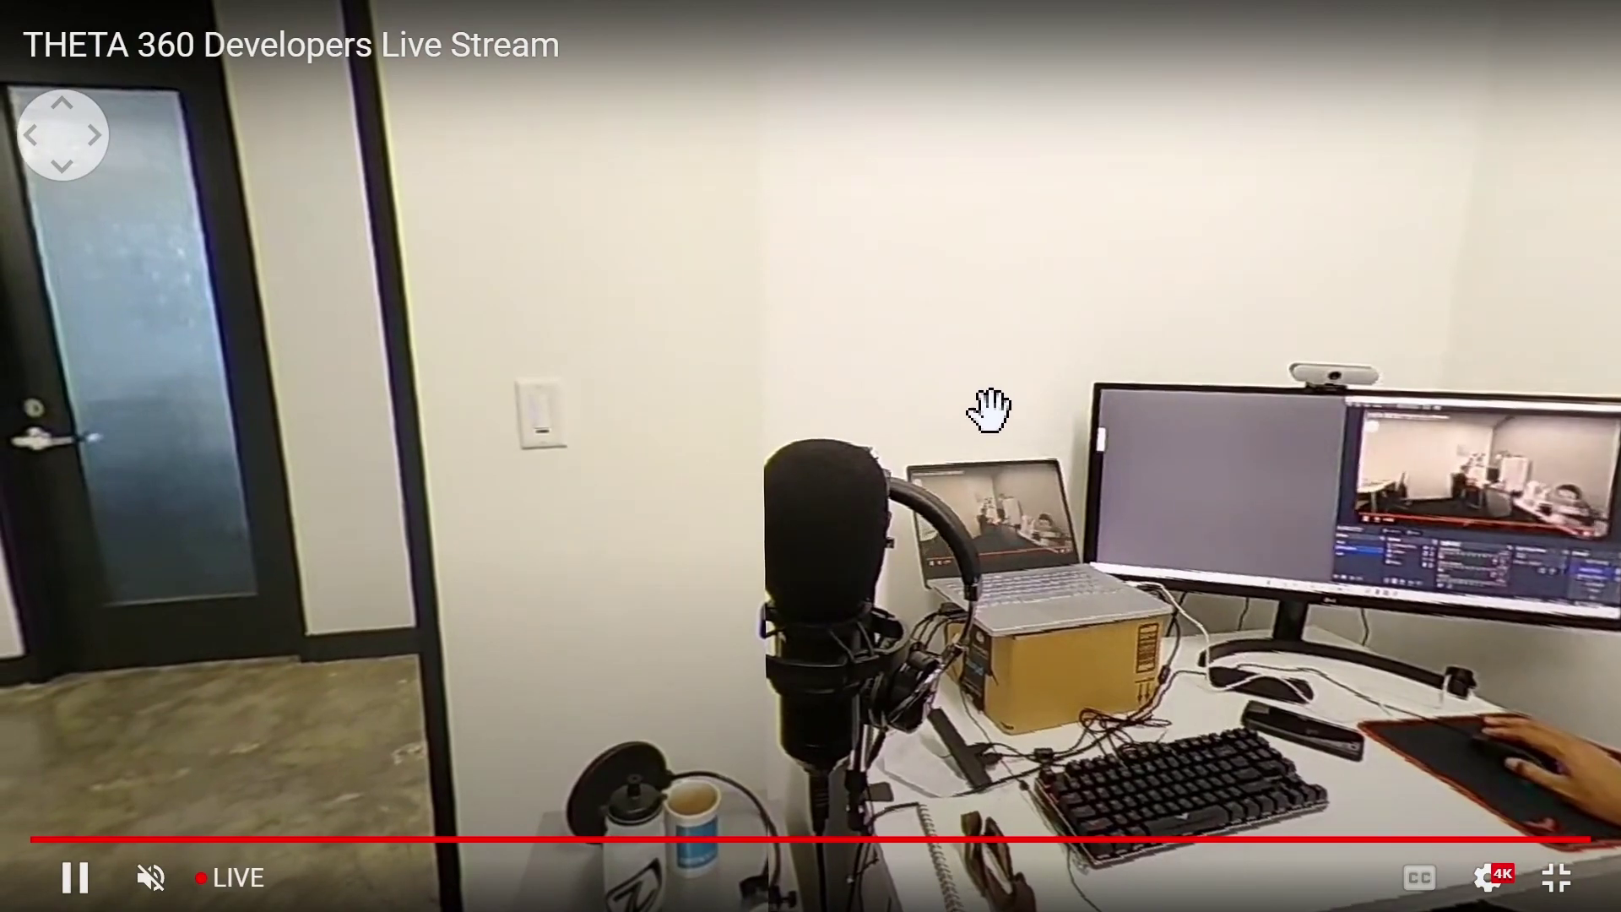
left_click_drag(990, 412, 662, 428)
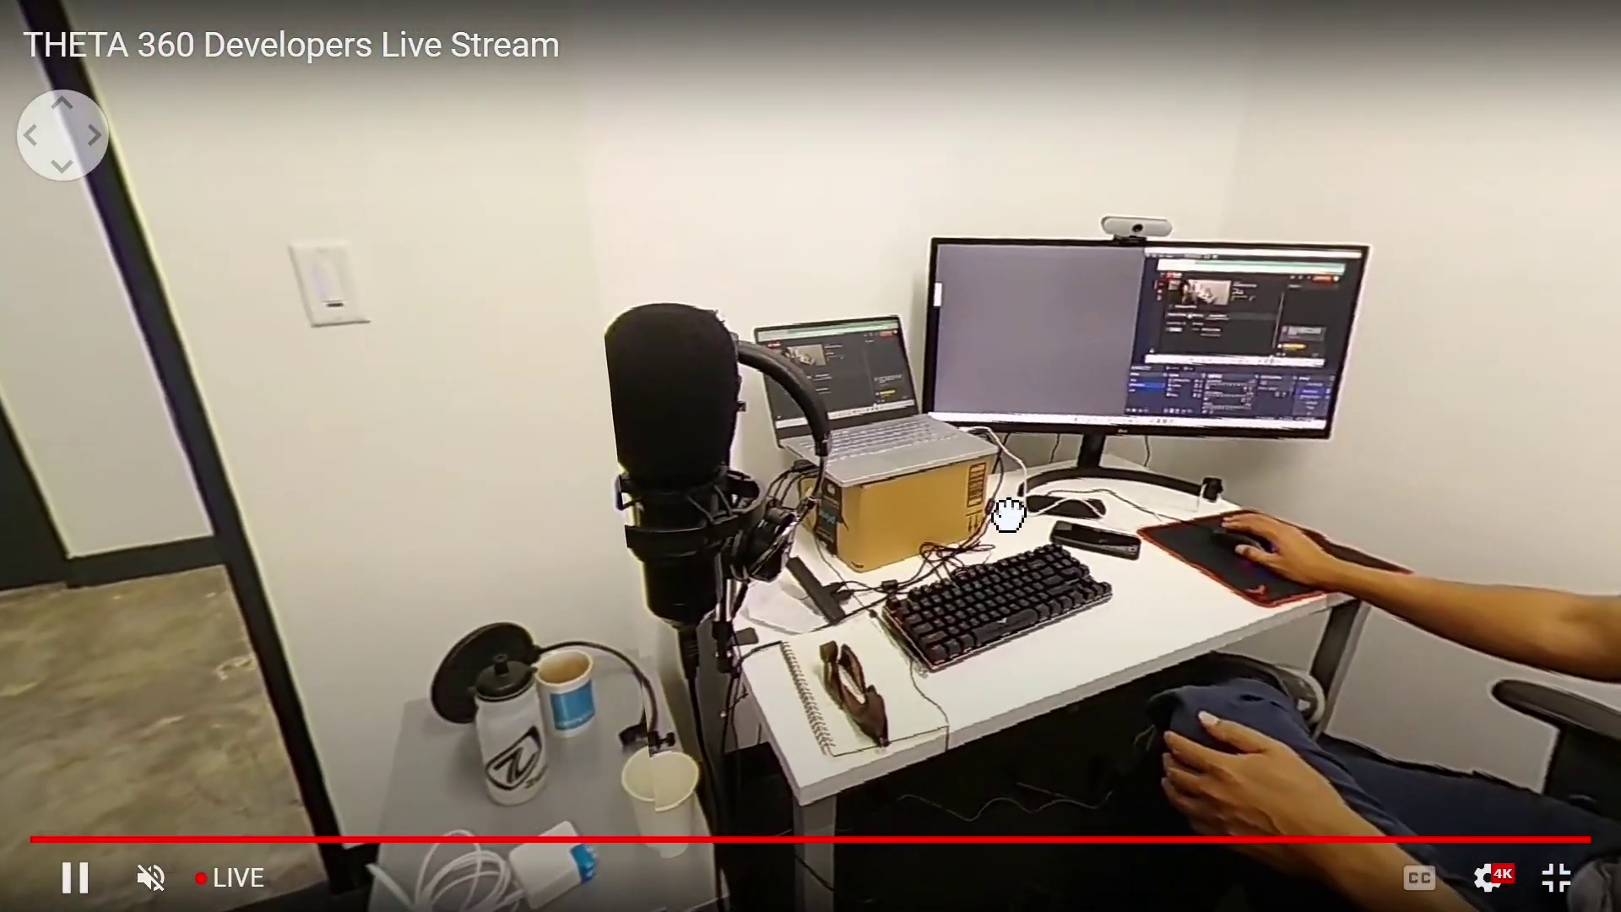
left_click_drag(1394, 490, 872, 563)
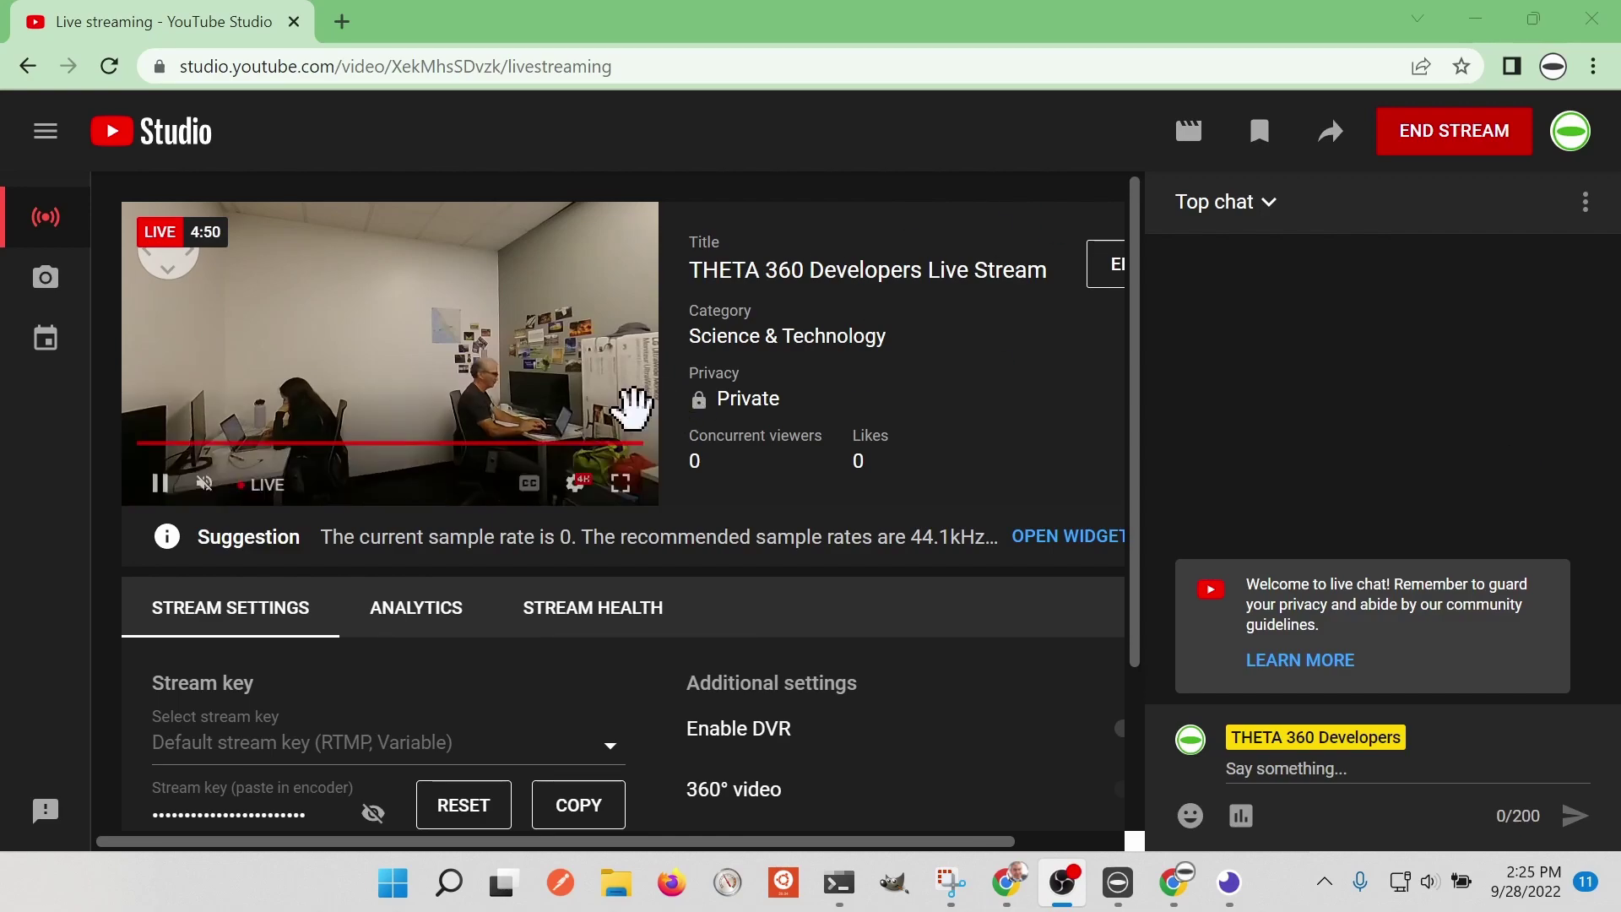
left_click(622, 483)
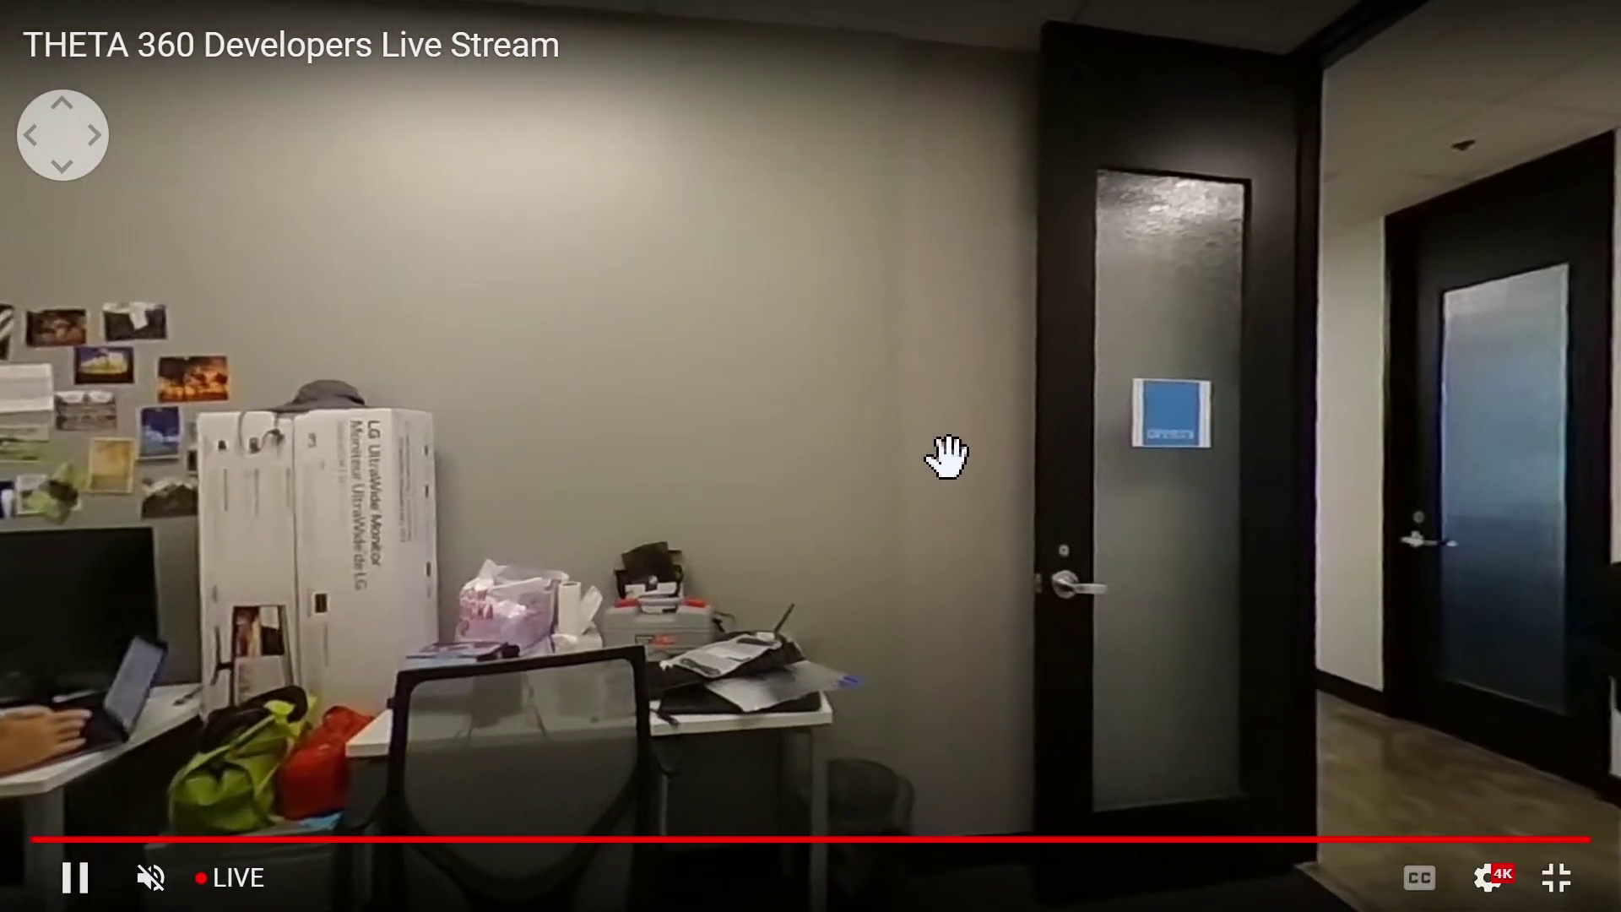
left_click_drag(1078, 434, 790, 435)
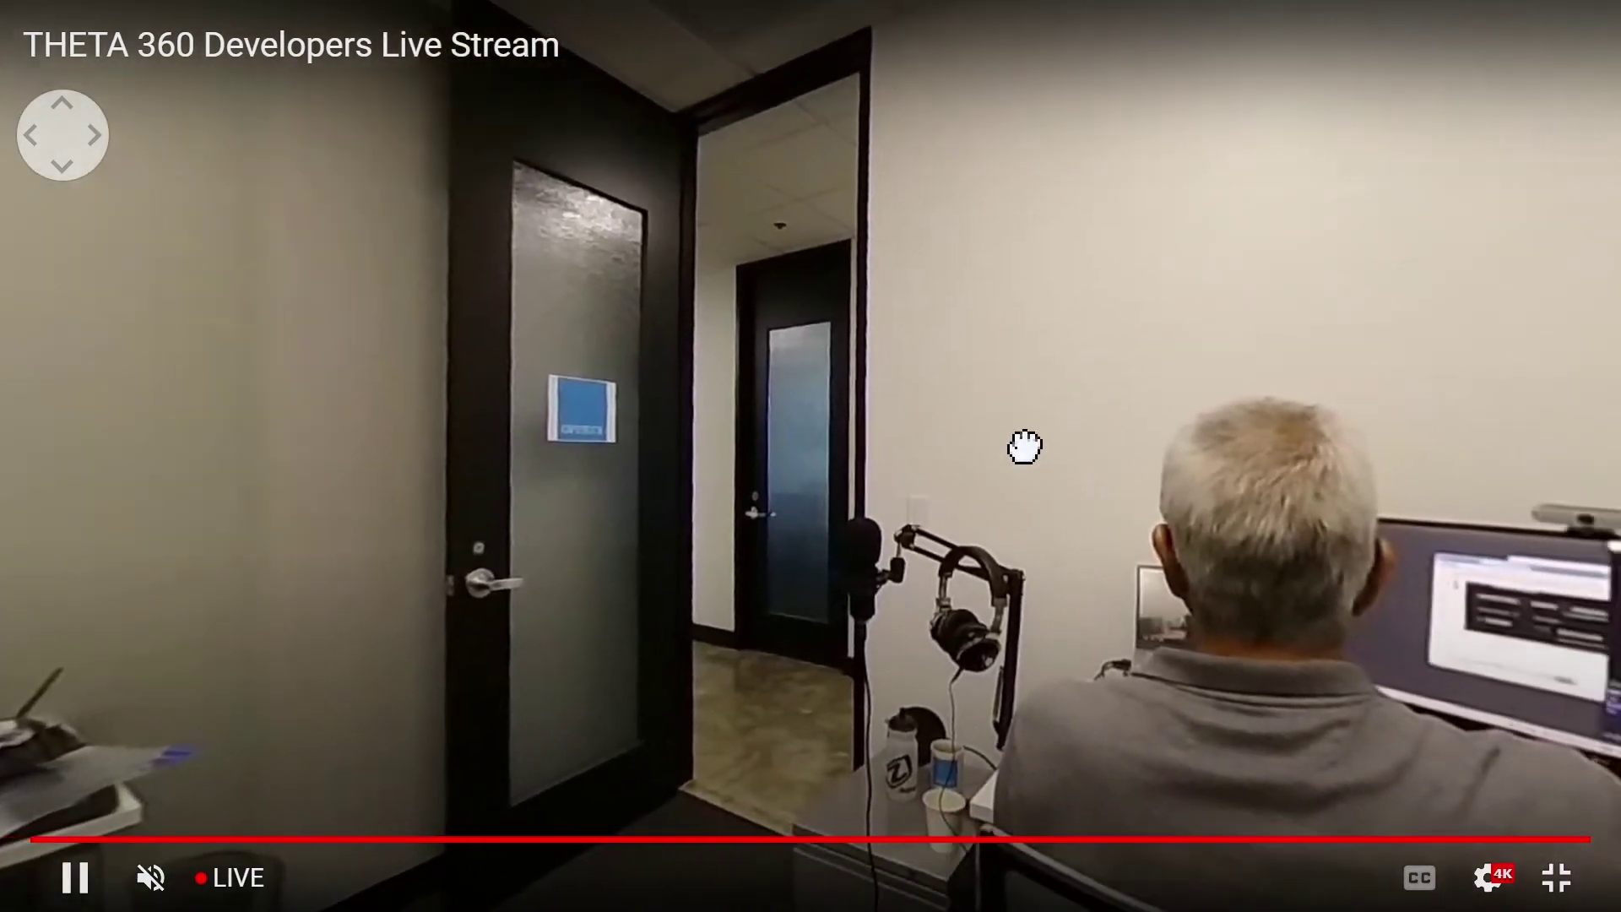
left_click_drag(1024, 449, 858, 434)
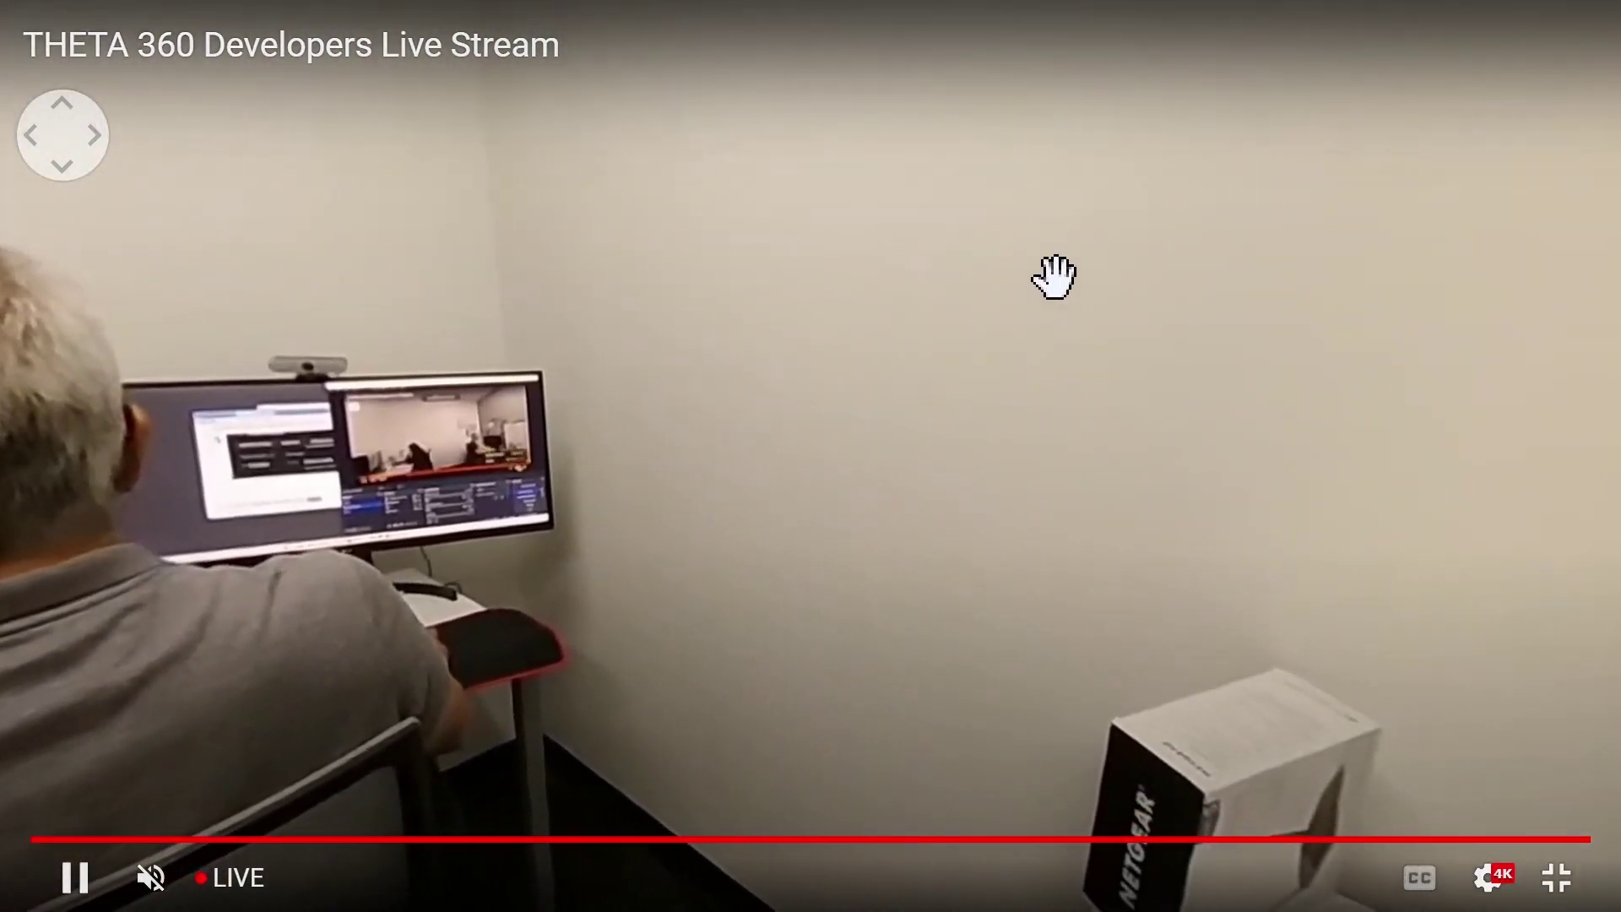
left_click_drag(1057, 276, 561, 453)
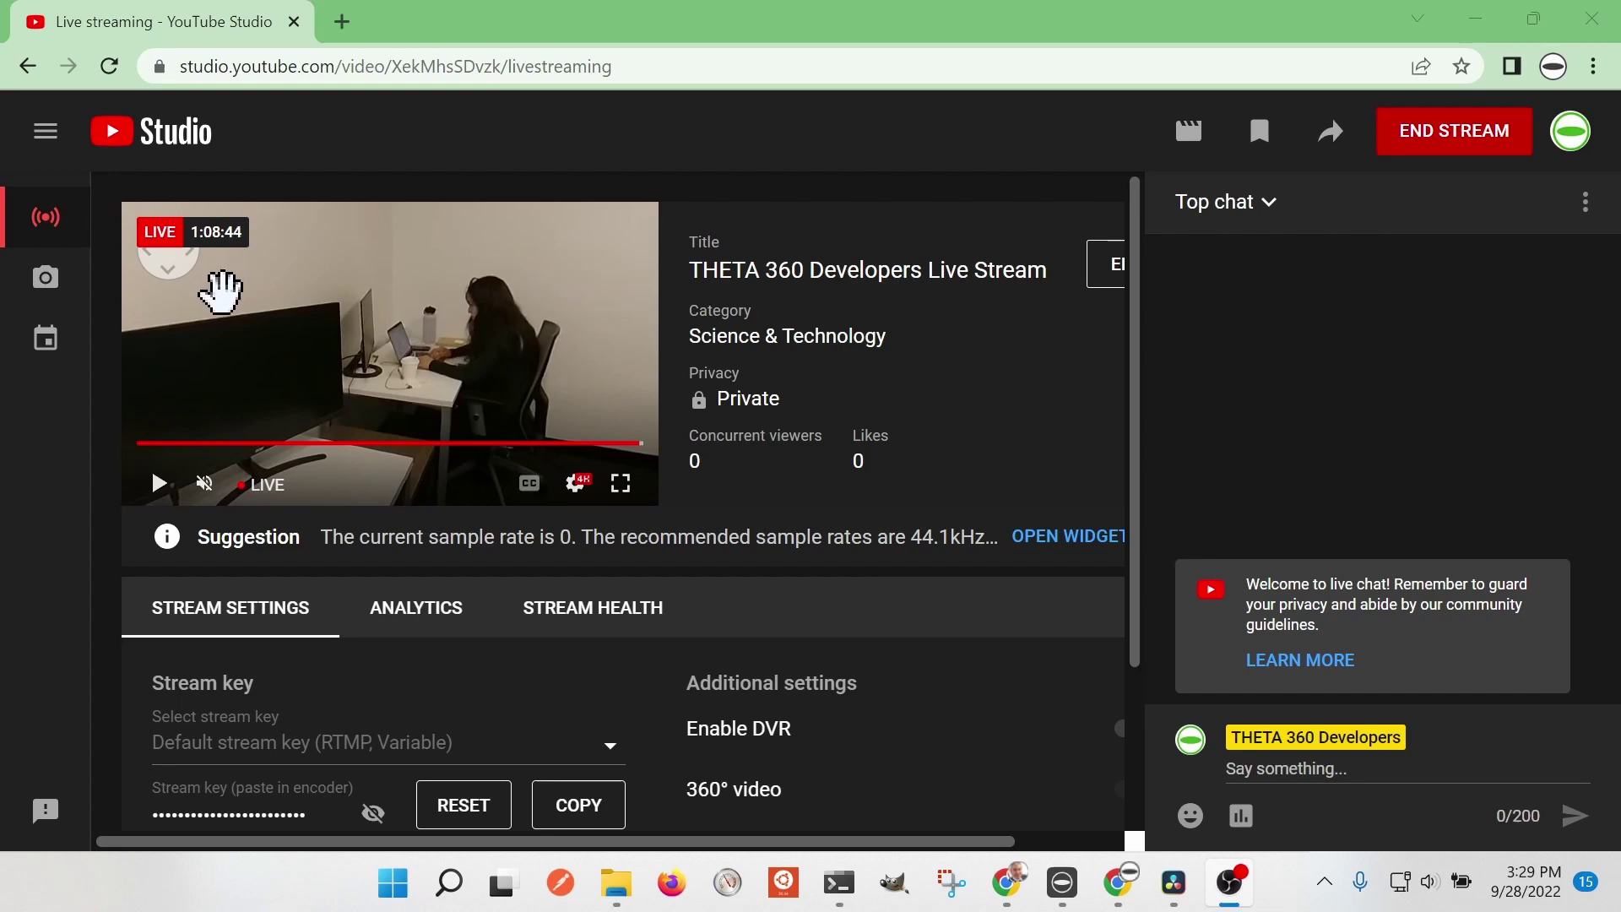
Pan the 360° live preview toward the man in the chair as the stream stops sending data.
left_click_drag(222, 291, 408, 420)
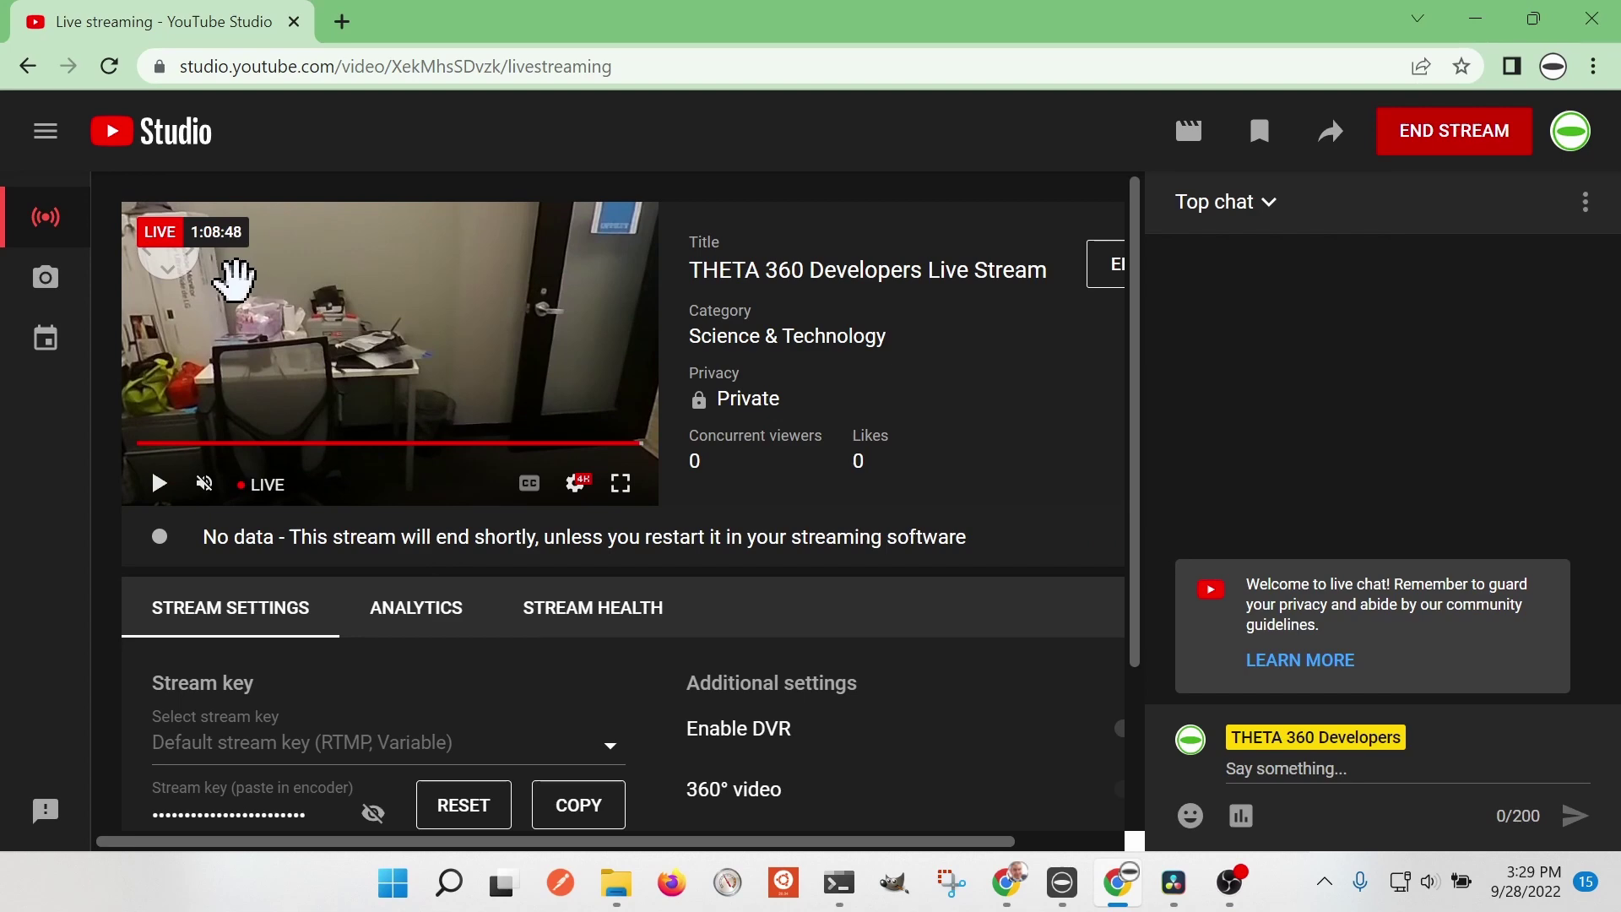